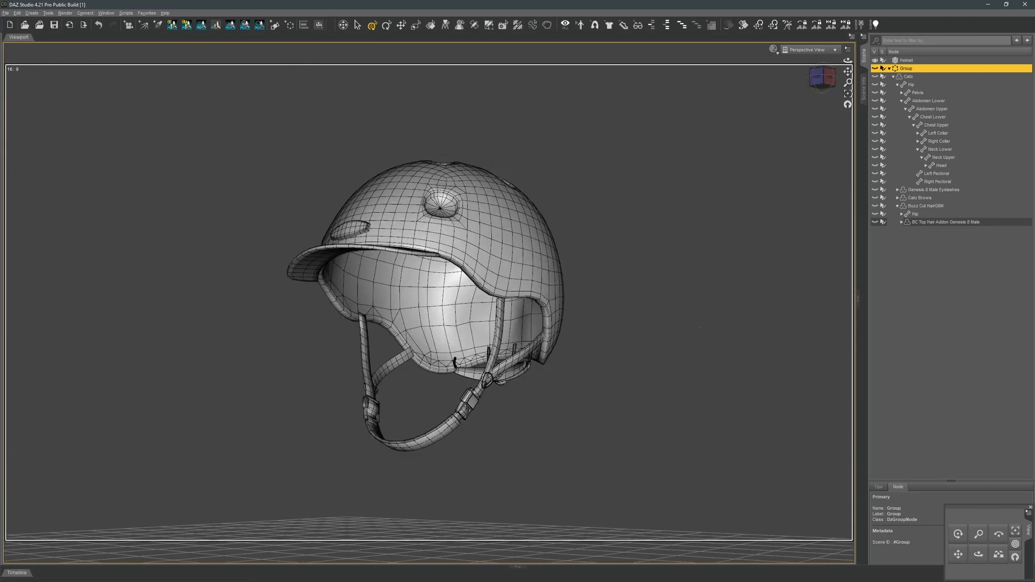
Show the character group and lower the Helmet slightly so it sits on the head in side view.
click(876, 68)
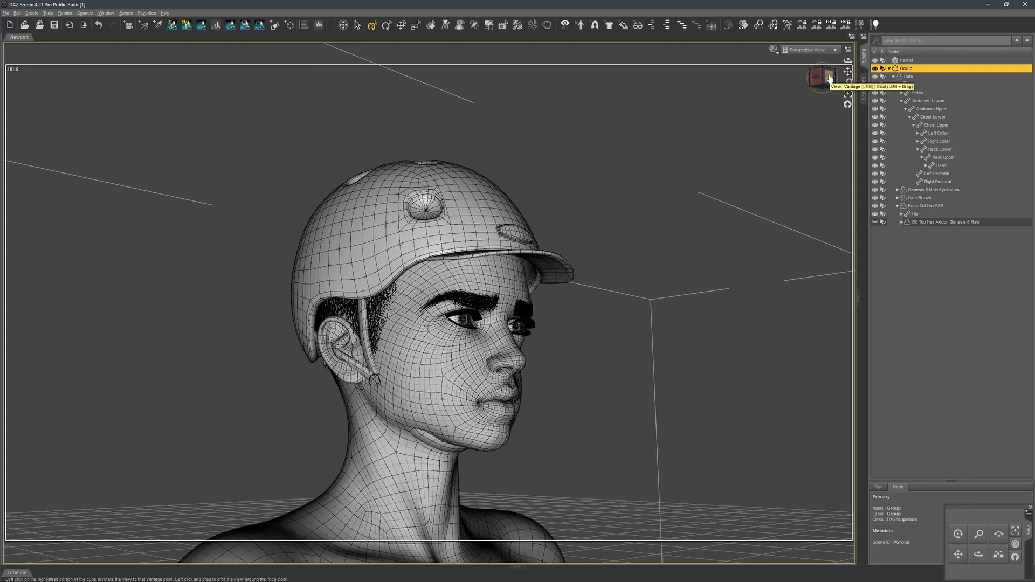
mouse_move(830, 79)
mouse_down()
mouse_move(752, 51)
mouse_move(824, 77)
mouse_up()
click(905, 61)
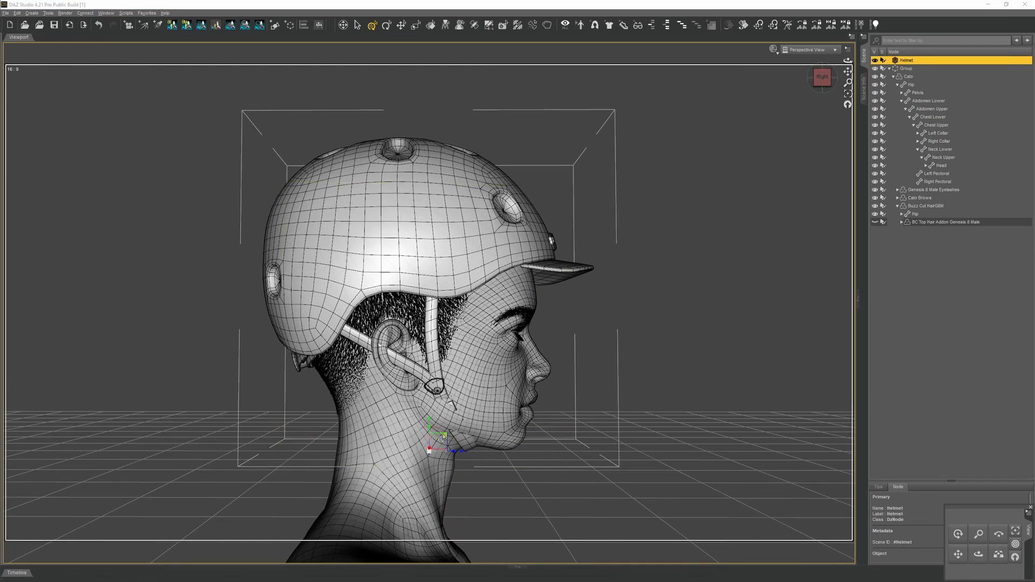
drag(443, 438, 445, 448)
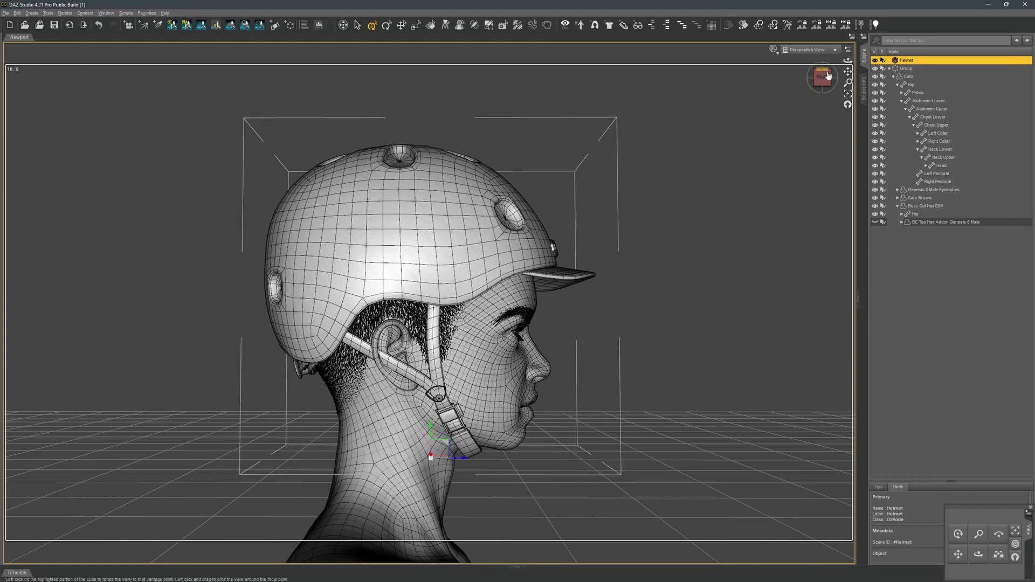
drag(822, 78, 674, 66)
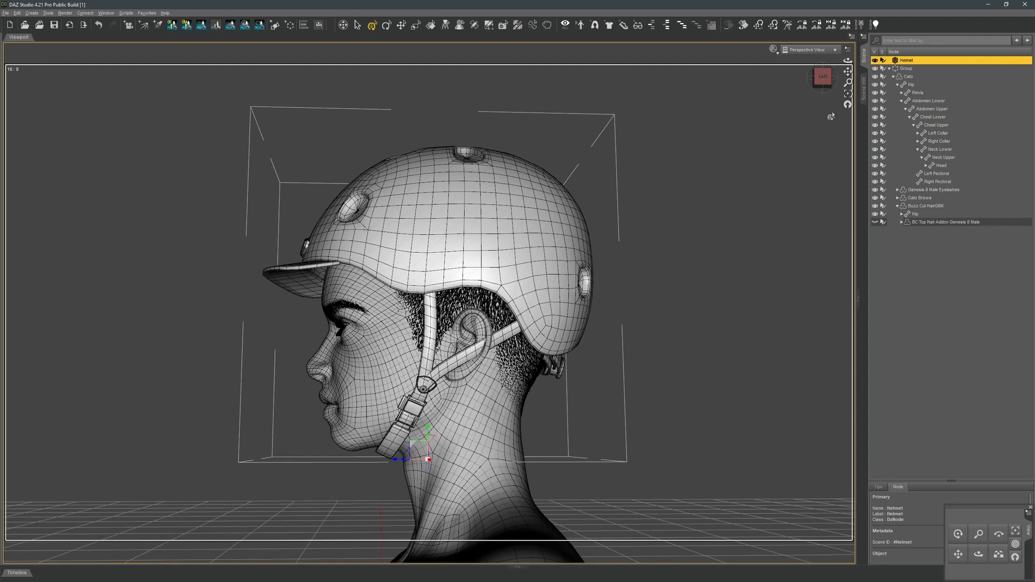
drag(823, 83, 867, 52)
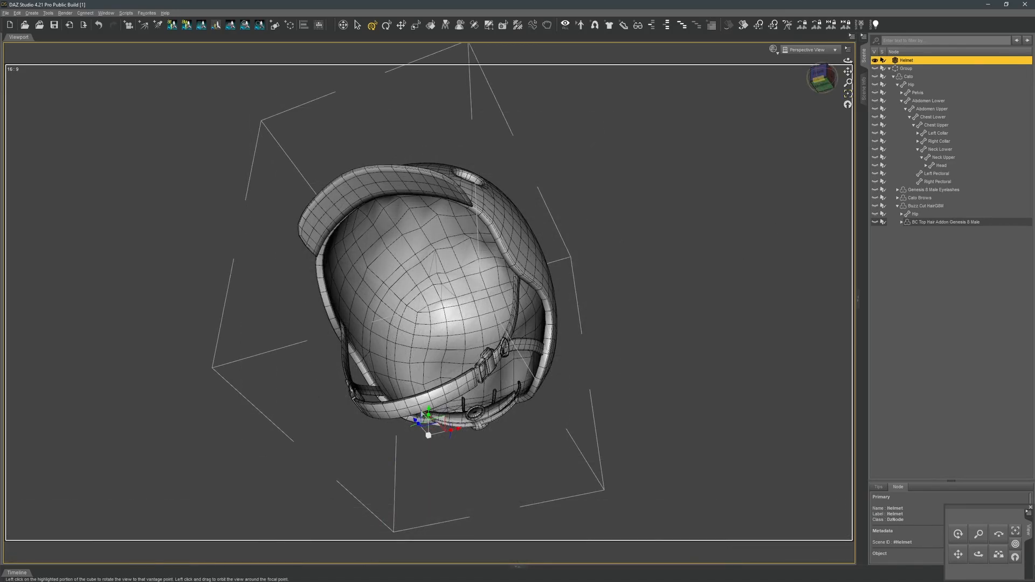
drag(821, 84, 830, 188)
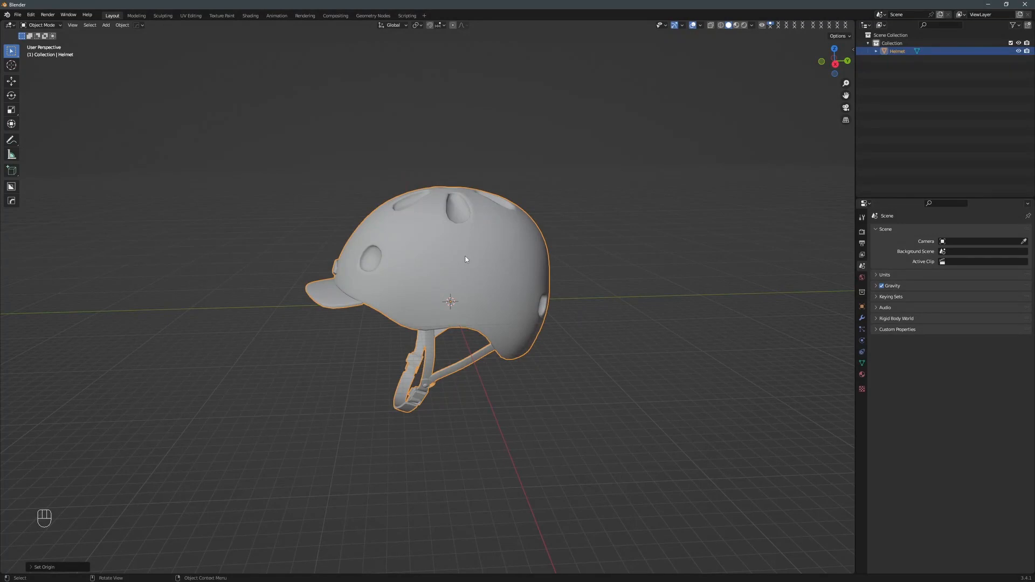
In Blender, put the Helmet in Edit Mode and grow a face selection from the crown down across the outer shell.
key(Tab)
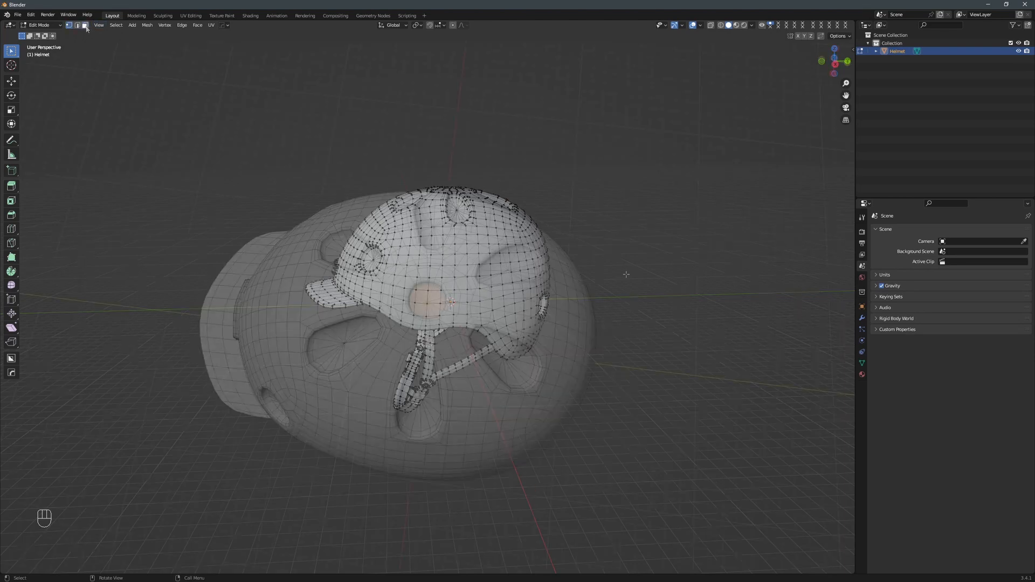
key(ctrl+KP_Add)
key(ctrl+KP_Add)
key(ctrl+KP_Add)
key(ctrl+KP_Add)
key(ctrl+KP_Add)
key(ctrl+KP_Add)
key(ctrl+KP_Add)
key(ctrl+KP_Add)
key(ctrl+KP_Add)
key(ctrl+KP_Add)
key(ctrl+KP_Add)
key(ctrl+KP_Add)
key(ctrl+KP_Add)
key(ctrl+KP_Add)
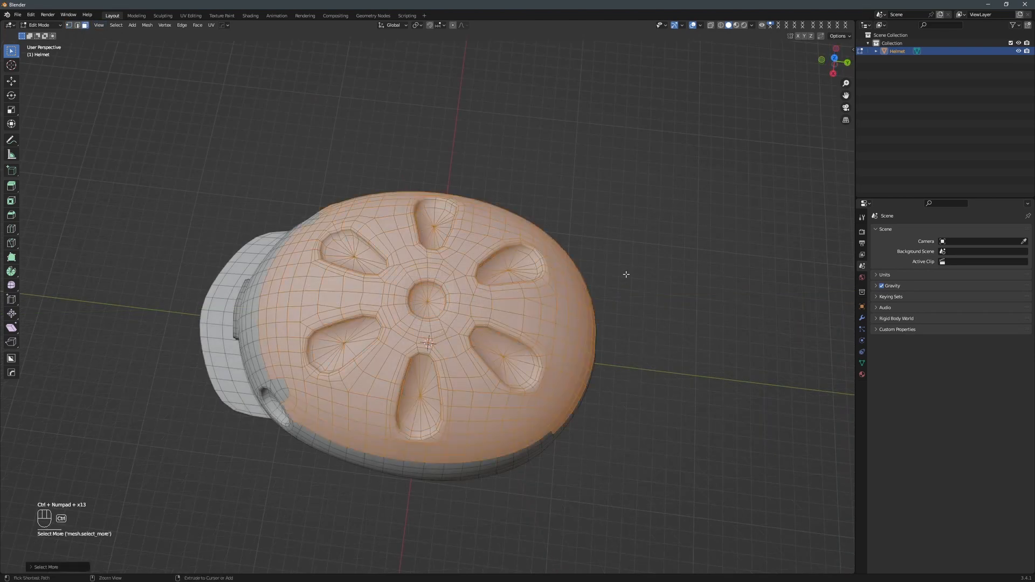
middle_drag(624, 272, 741, 190)
key(ctrl+KP_Add)
key(ctrl+KP_Add)
key(ctrl+KP_Add)
key(ctrl+KP_Add)
key(ctrl+KP_Add)
Extend the face selection over the shell's lower rear area and around the rear vent, leaving out the rim.
ctrl+click(550, 380)
middle_drag(560, 380, 445, 360)
shift+drag(426, 420, 576, 451)
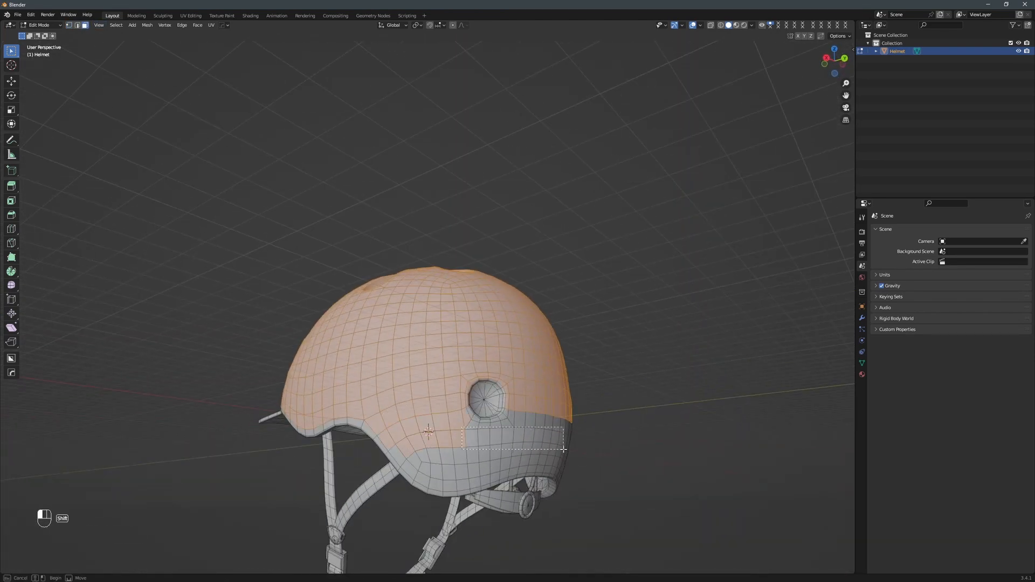
middle_drag(571, 446, 497, 432)
shift+drag(479, 392, 527, 430)
shift+drag(529, 417, 554, 458)
middle_drag(551, 456, 484, 454)
shift+drag(392, 400, 430, 431)
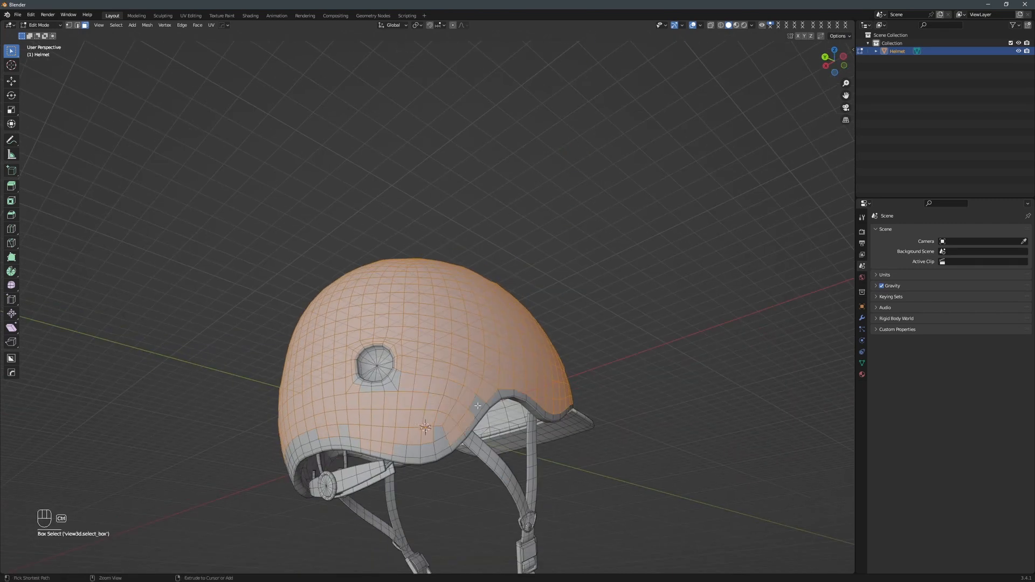
Add the remaining unselected faces along the shell's lower edge, just above the rim, to the selection.
shift+click(477, 406)
ctrl+click(334, 440)
middle_drag(337, 439, 434, 429)
ctrl+click(336, 411)
shift+drag(349, 387, 413, 416)
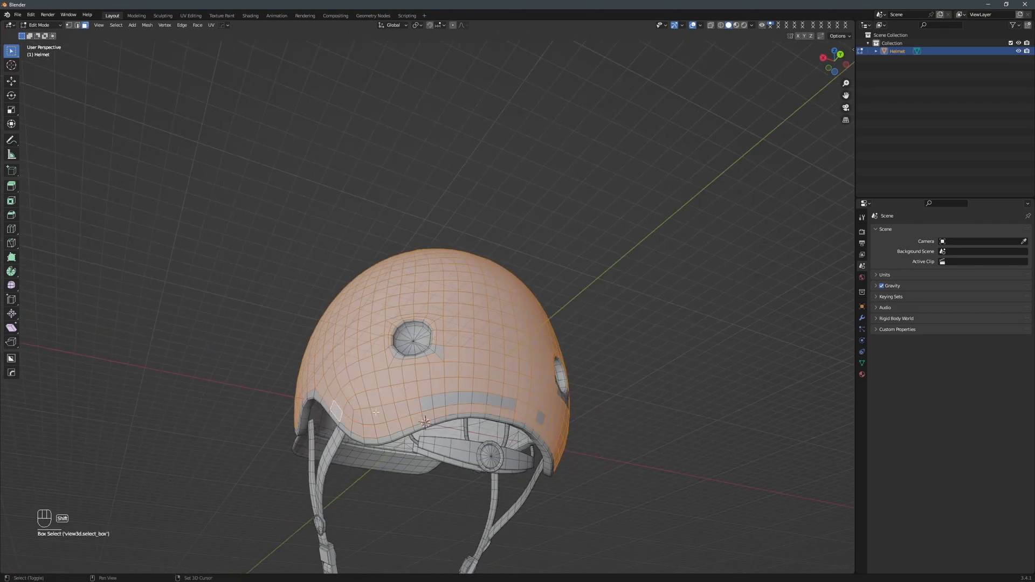
shift+click(425, 404)
ctrl+click(540, 418)
Add the missed faces directly beneath the round rear vents to the shell selection.
middle_drag(508, 347, 501, 396)
shift+click(431, 442)
shift+click(390, 442)
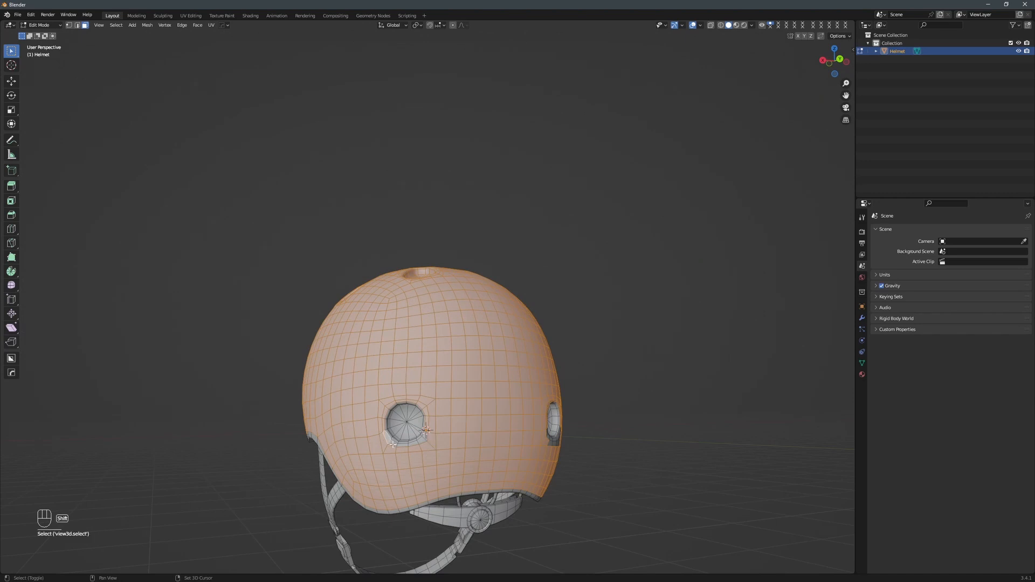
middle_drag(413, 444, 498, 479)
Duplicate the selected shell faces in place and separate the duplicate into its own object.
click(146, 25)
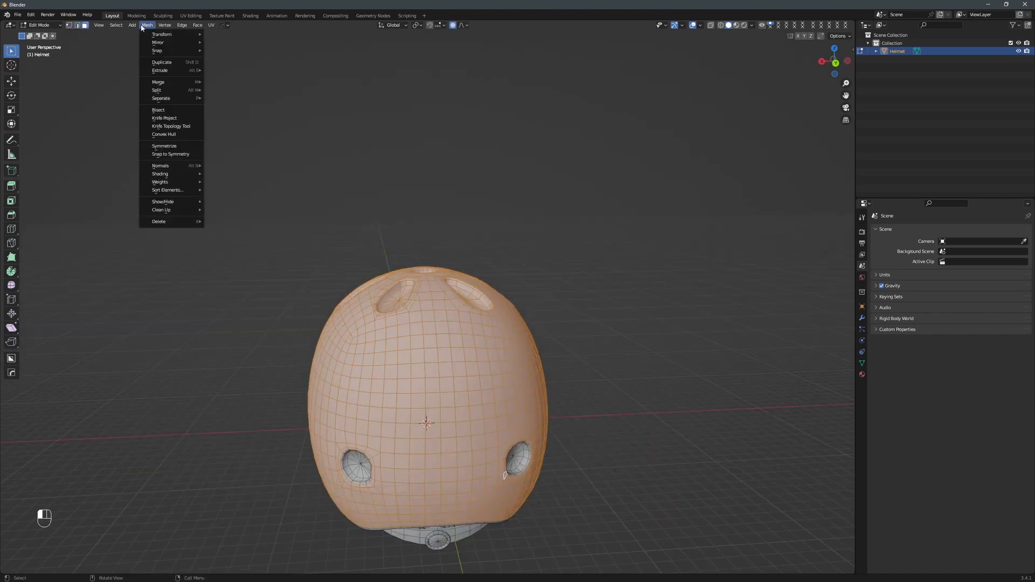
click(162, 62)
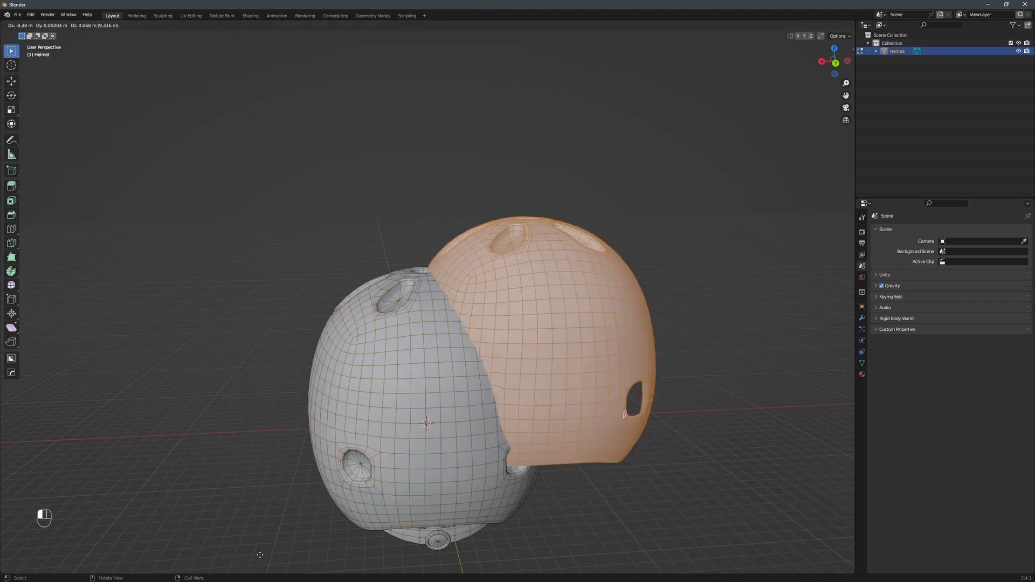
right_click(182, 69)
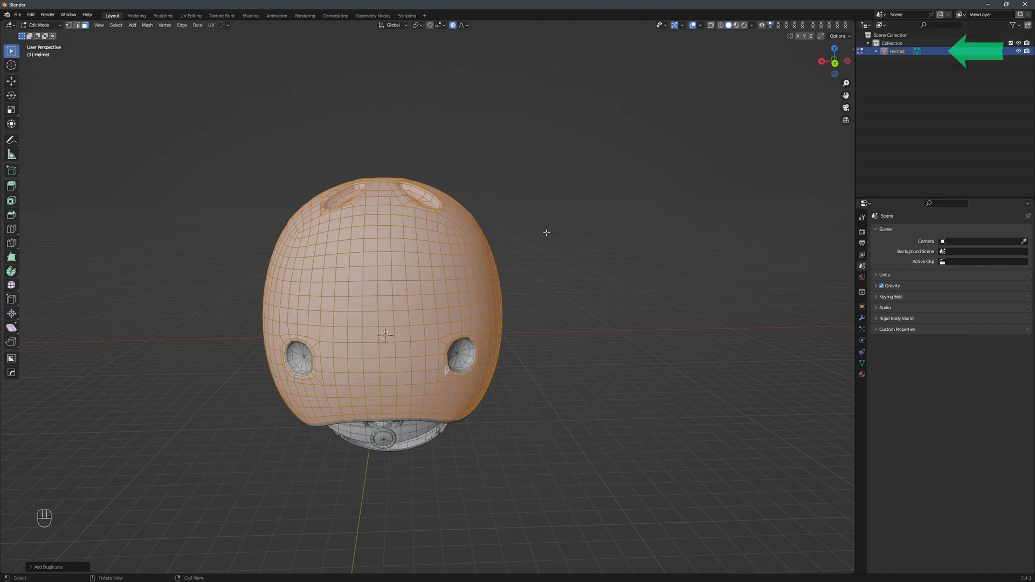
key(p)
click(547, 232)
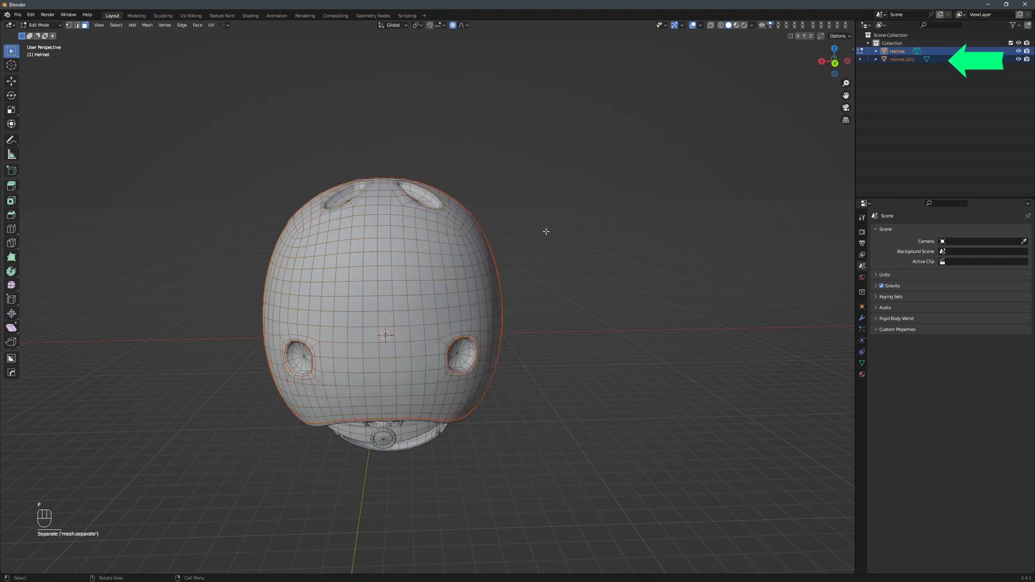
Switch mesh editing to the separated shell object and rename it Padding.
click(859, 59)
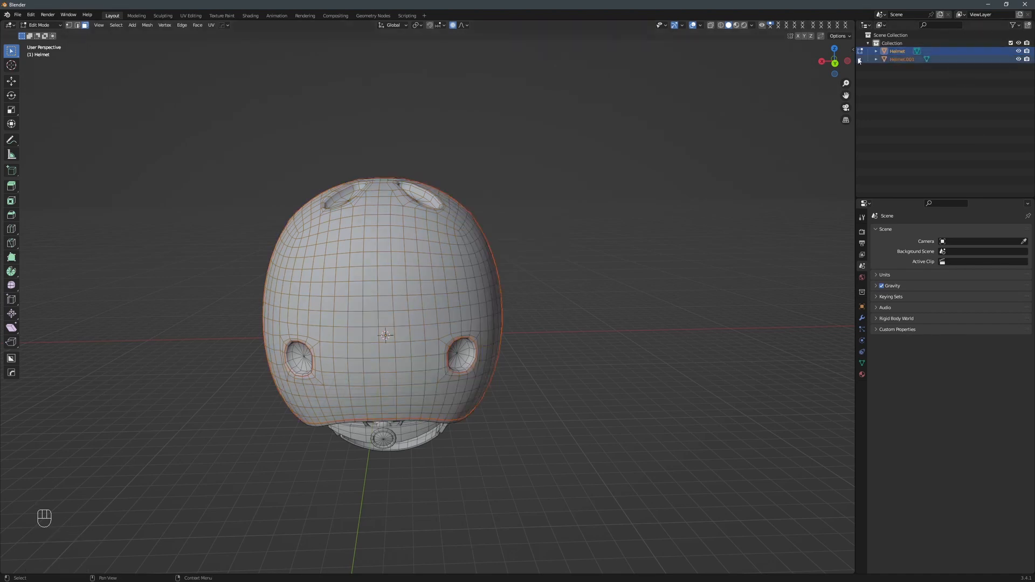
click(859, 59)
double_click(894, 58)
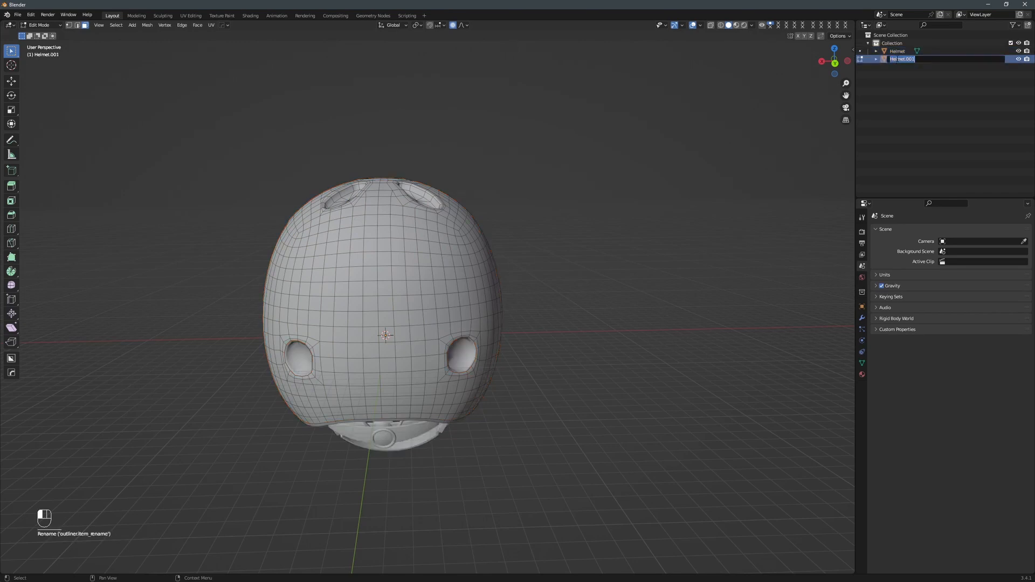
Select all linked faces of the Padding mesh and scale them up uniformly beyond the helmet shell.
click(432, 264)
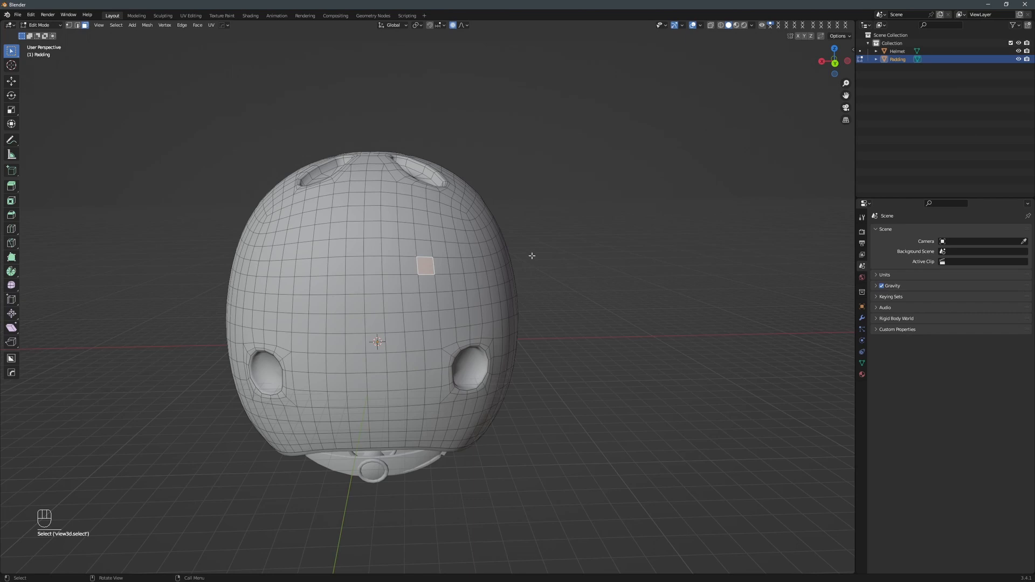
key(ctrl+l)
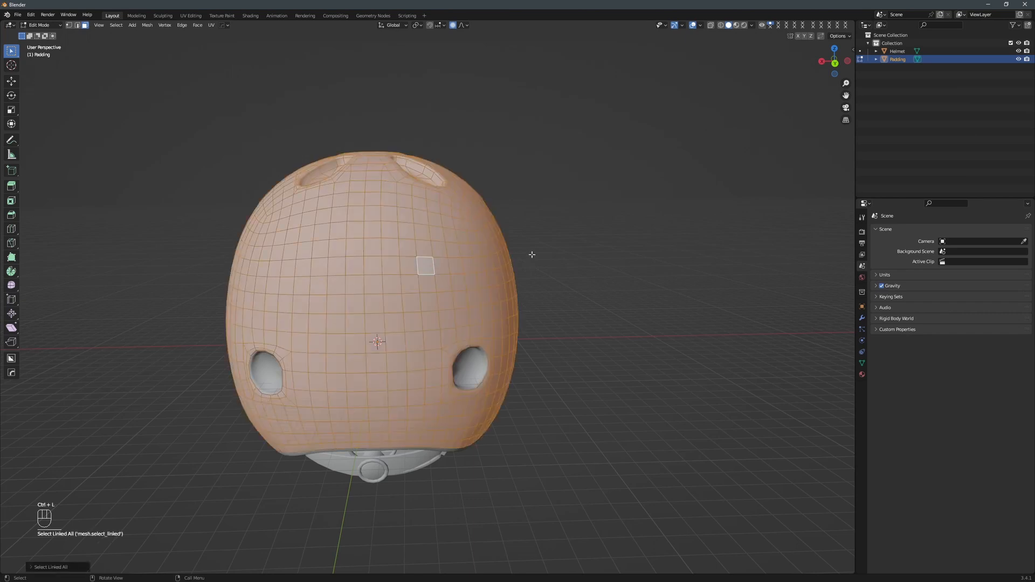
key(s)
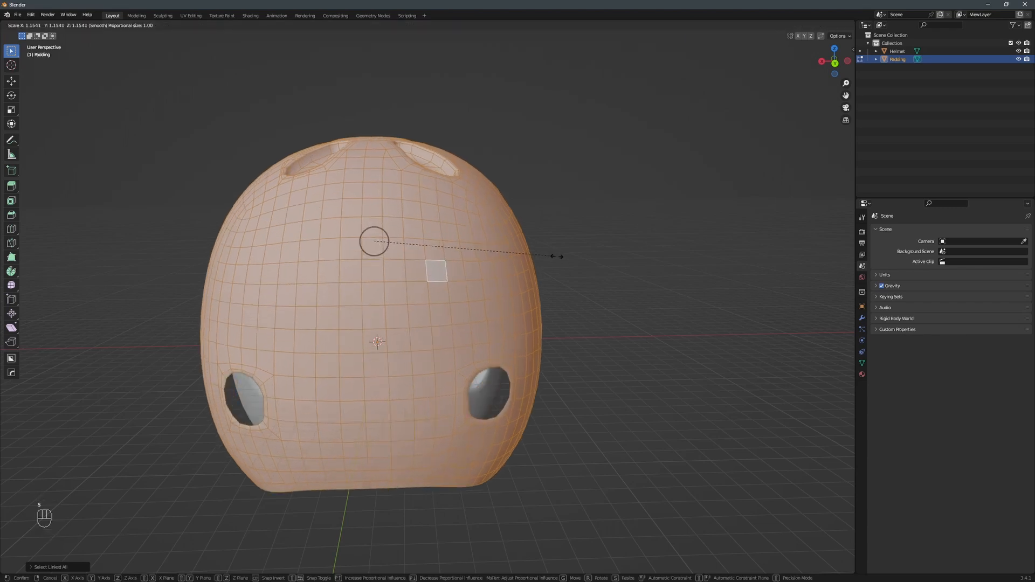
click(563, 258)
Select the recess faces of the six elongated top vents, grow the selection to include their walls, and delete the faces.
middle_drag(607, 182, 375, 315)
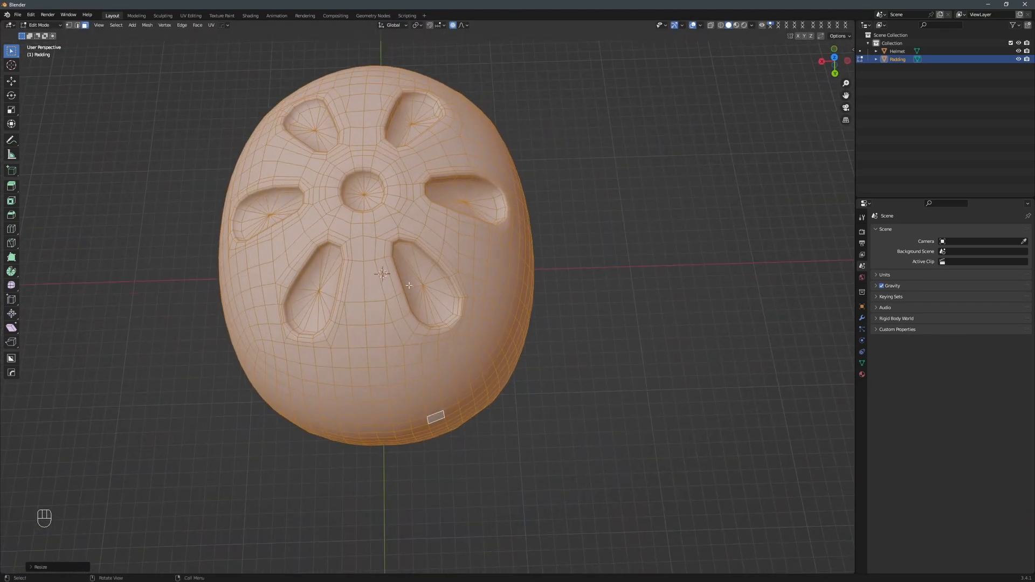
drag(411, 287, 435, 296)
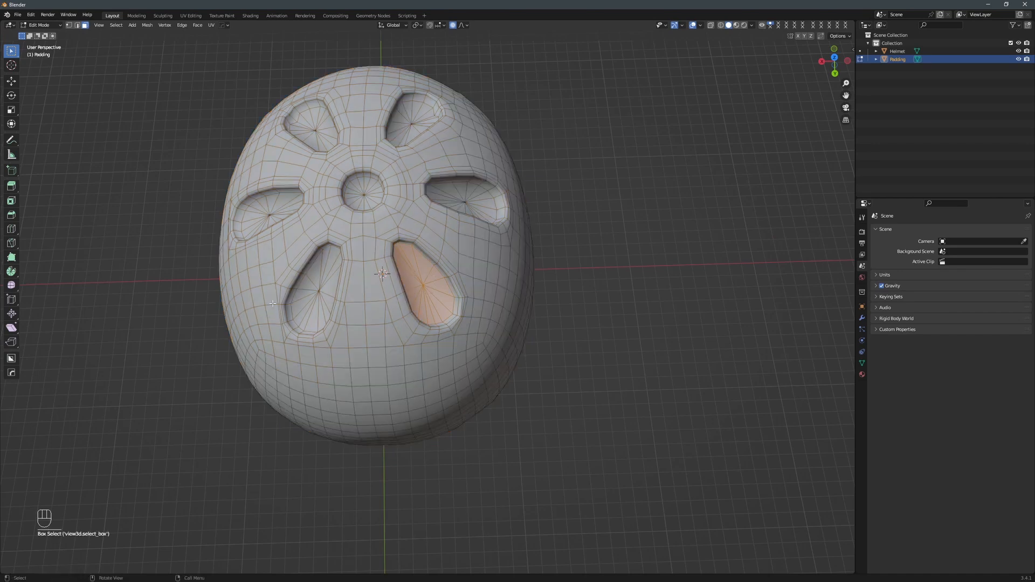
shift+drag(312, 280, 325, 295)
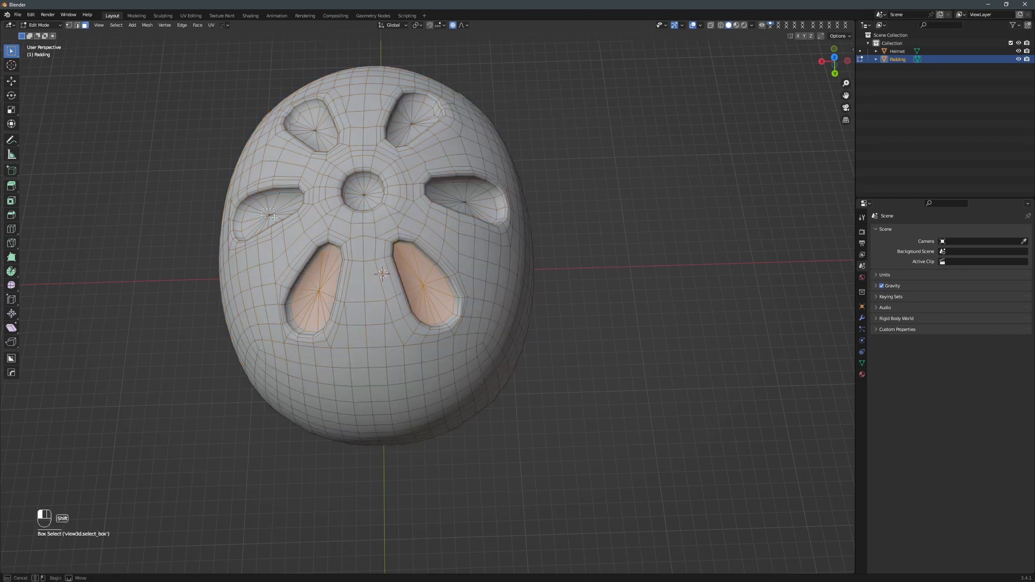
shift+drag(273, 217, 276, 220)
shift+drag(312, 125, 320, 141)
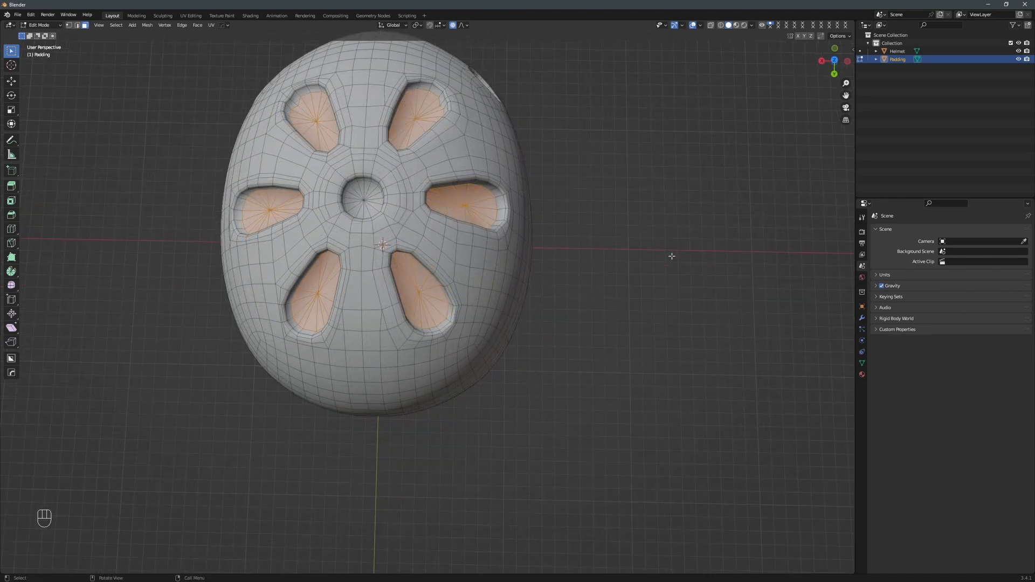
key(ctrl+KP_Add)
key(ctrl+KP_Add)
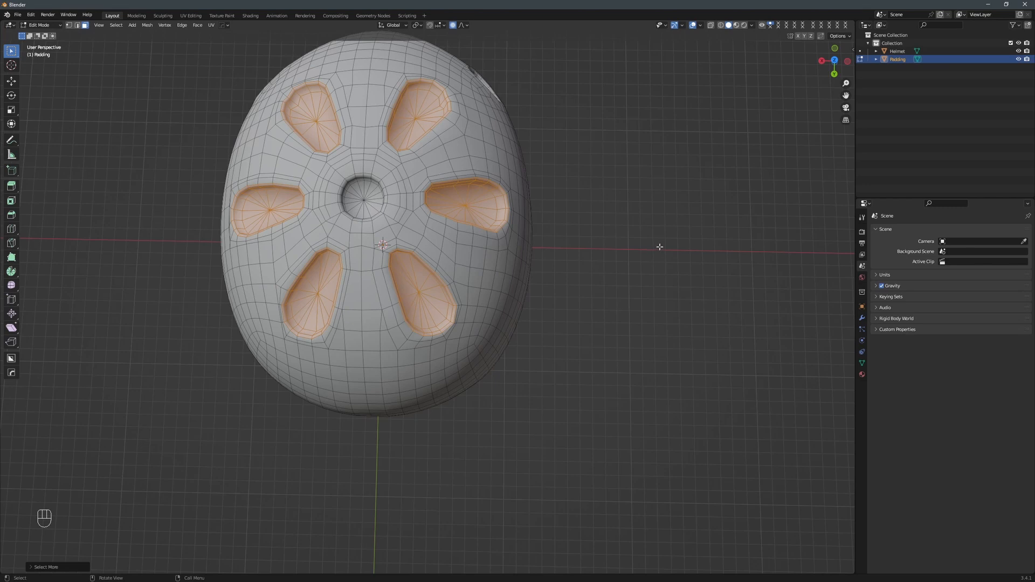
key(x)
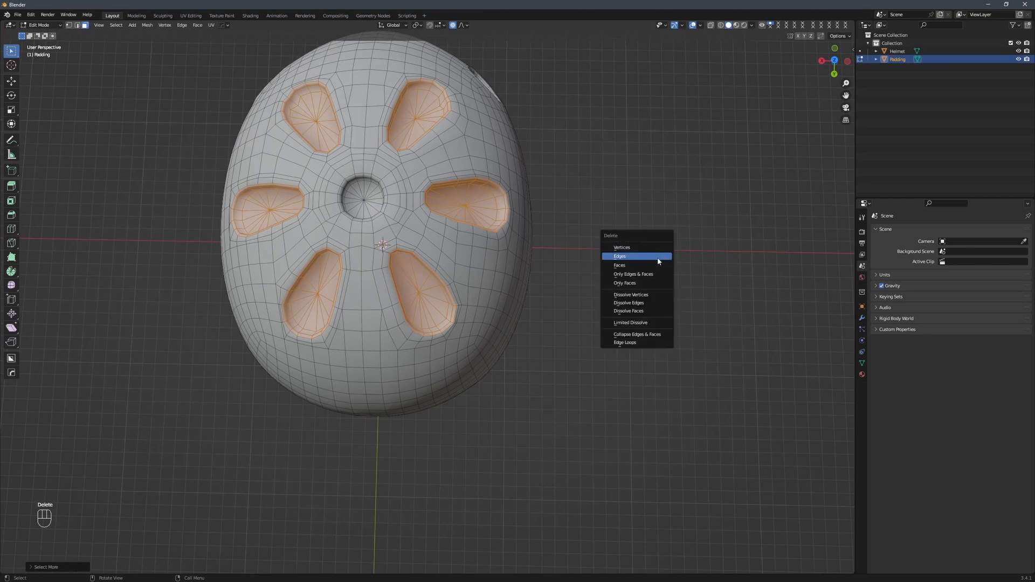
click(657, 265)
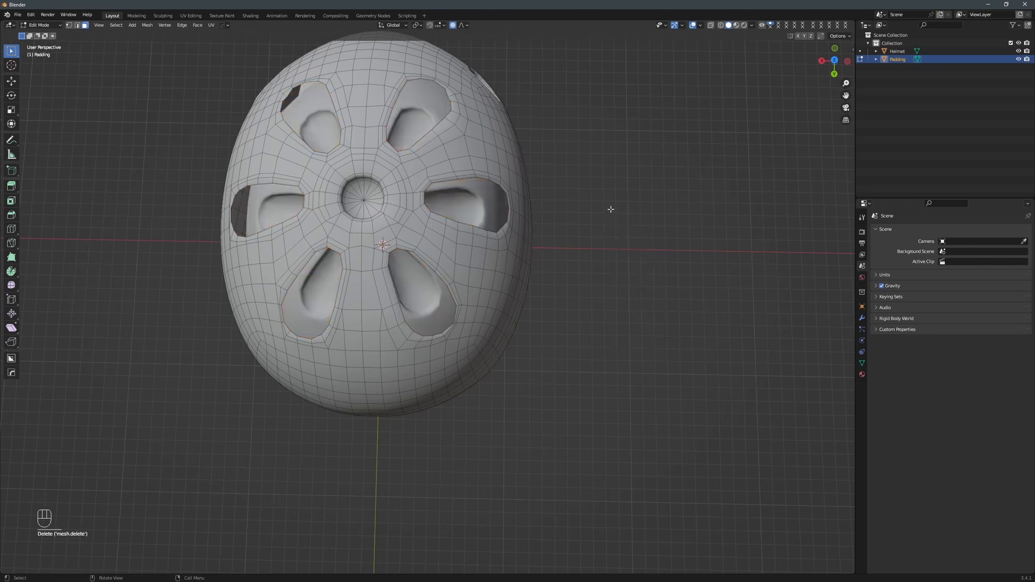
Delete the recess faces of the round central top vent and the remaining round vents on the Padding mesh.
mouse_move(610, 209)
middle_down()
mouse_move(633, 208)
mouse_move(599, 220)
middle_up()
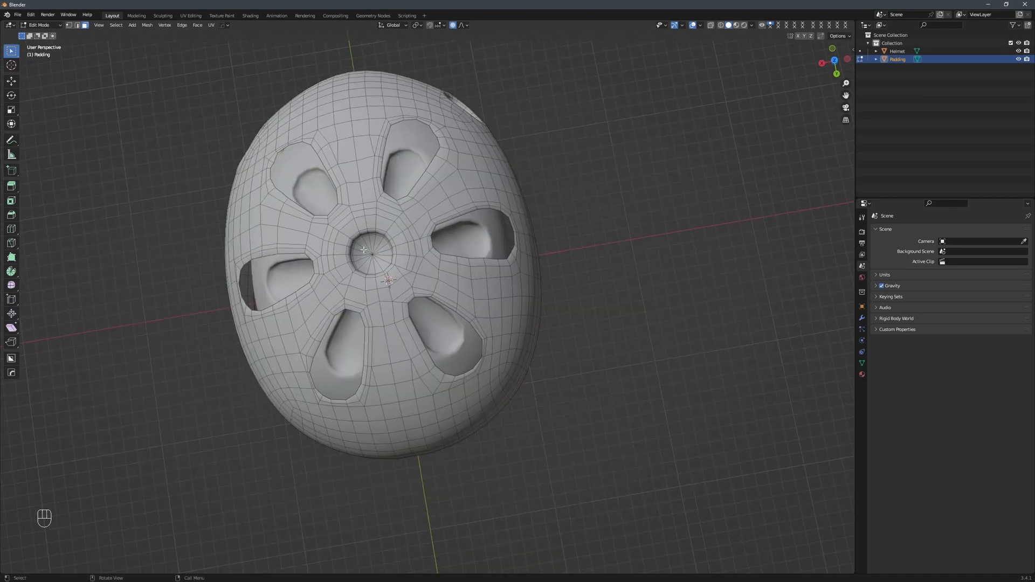
click(380, 261)
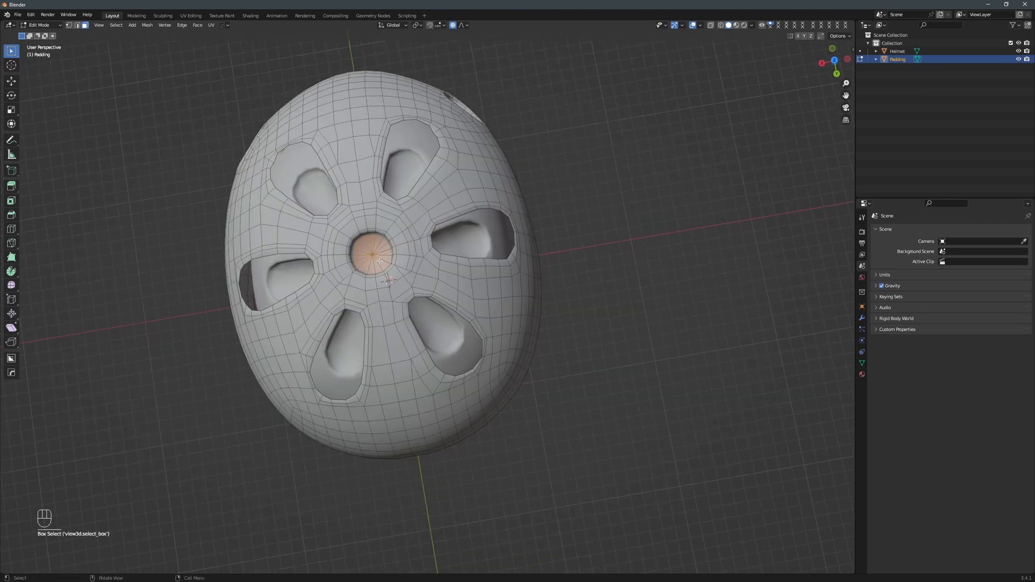
key(ctrl+KP_Add)
key(ctrl+KP_Add)
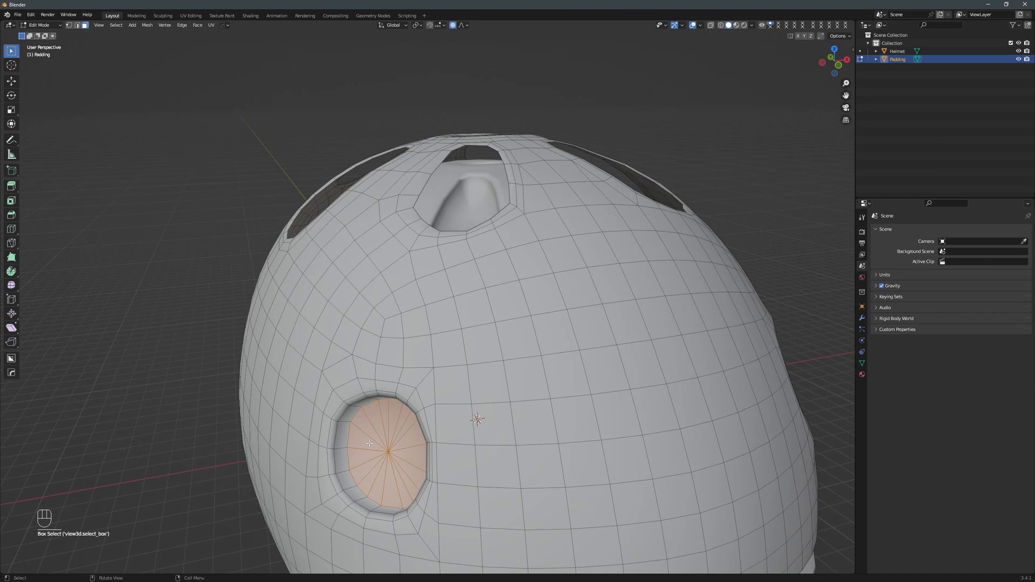
key(ctrl+KP_Add)
key(ctrl+KP_Add)
key(Delete)
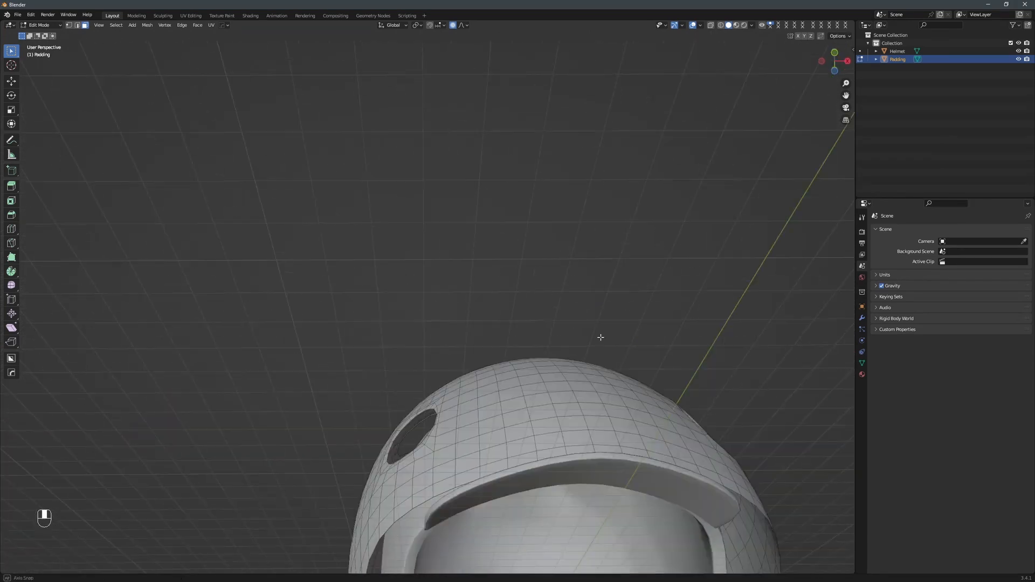
middle_drag(636, 178, 685, 161)
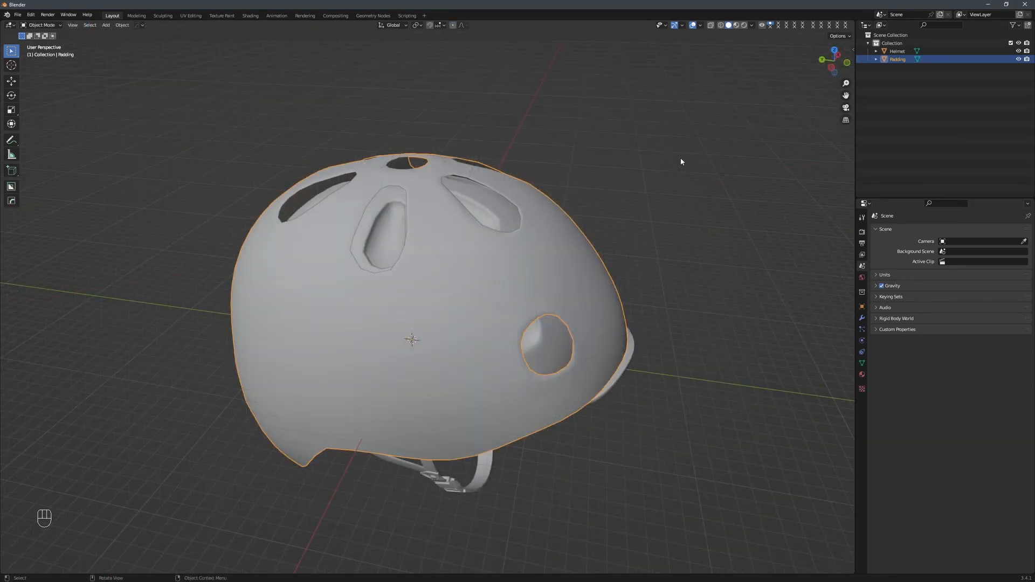
Add a Solidify modifier with offset -1 to the Padding object and thicken the shell inward.
key(q)
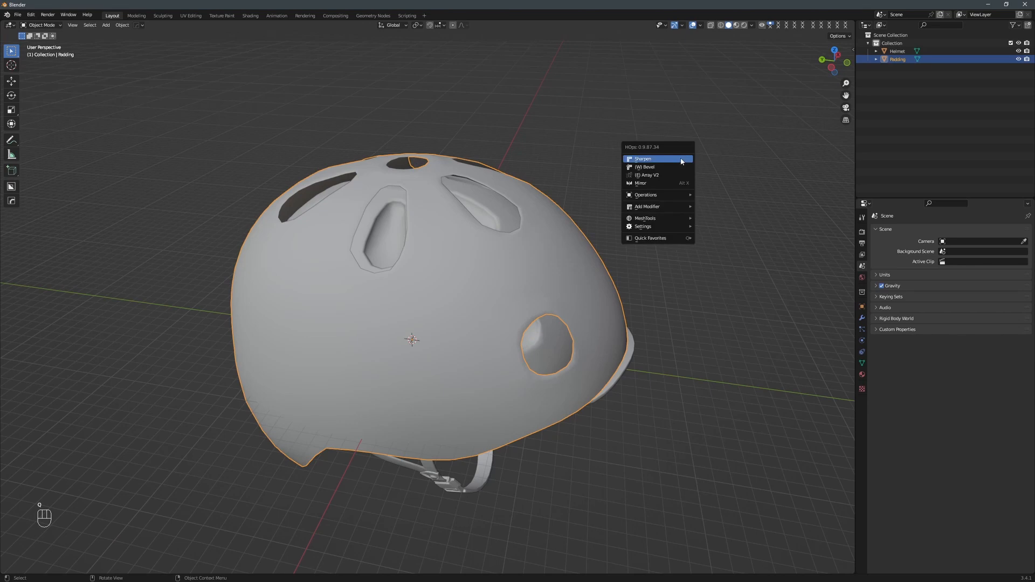
mouse_move(663, 207)
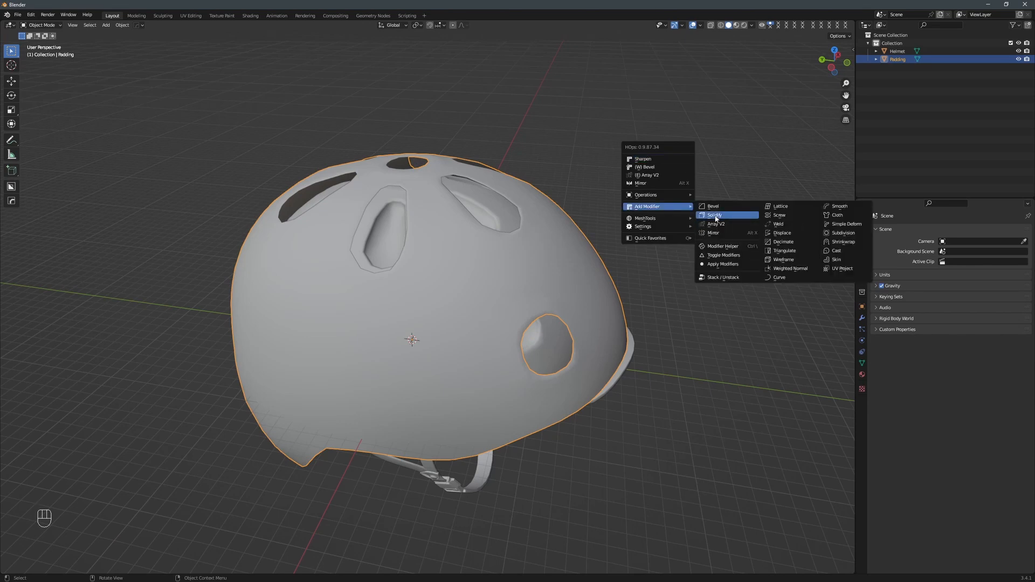
click(714, 215)
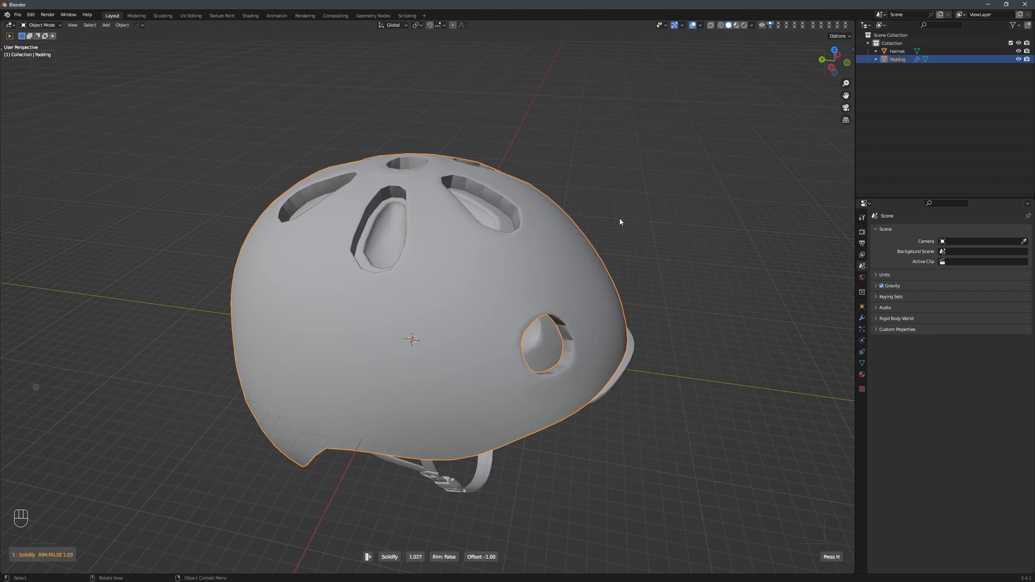
middle_drag(619, 222, 593, 110)
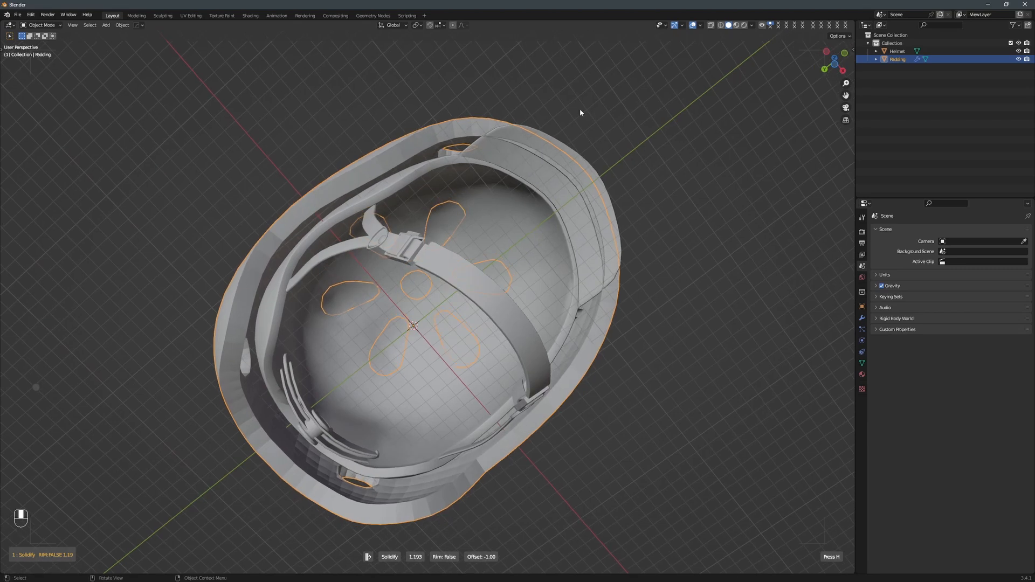
click(548, 108)
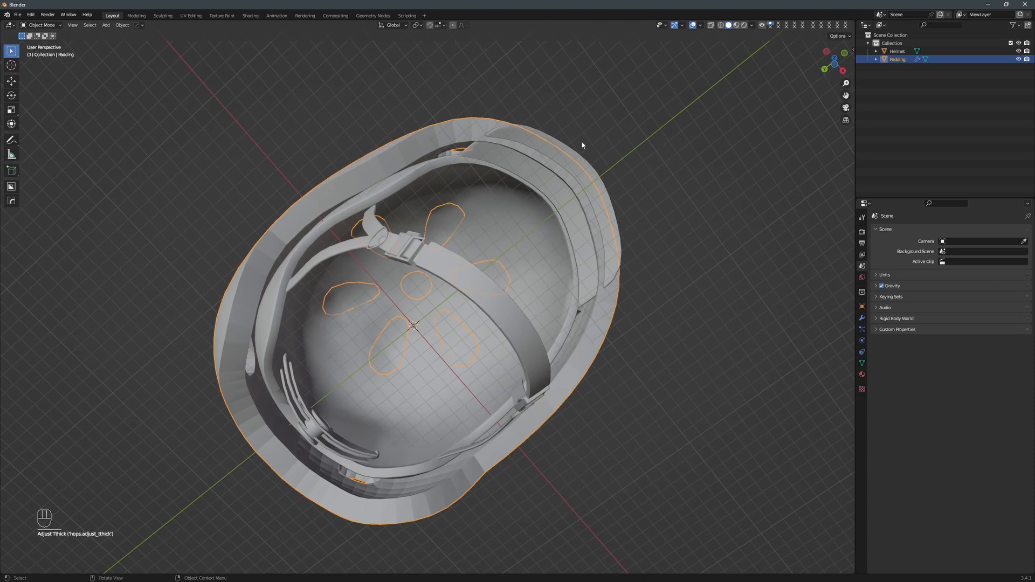
Hide the helmet and delete the leftover cap faces inside the round side vent of the Padding mesh.
scroll(674, 280, up, 2)
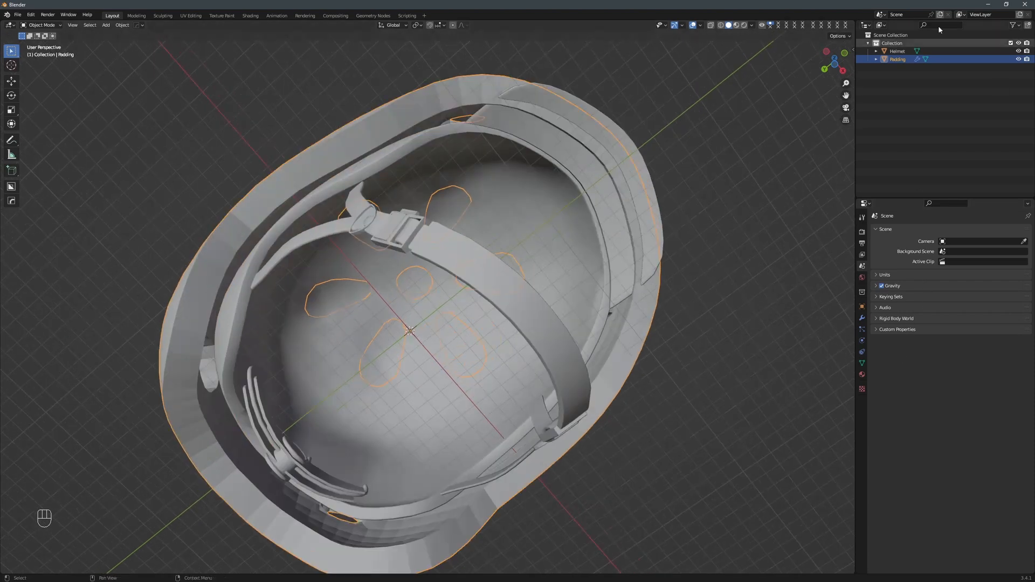
click(1018, 51)
middle_drag(732, 166, 635, 250)
key(Tab)
click(420, 297)
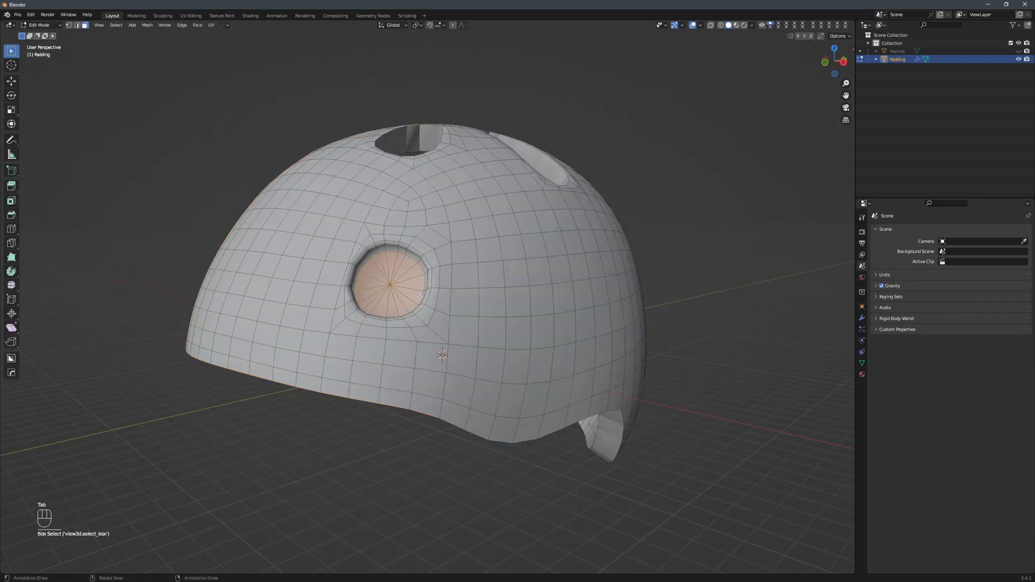
key(x)
click(454, 286)
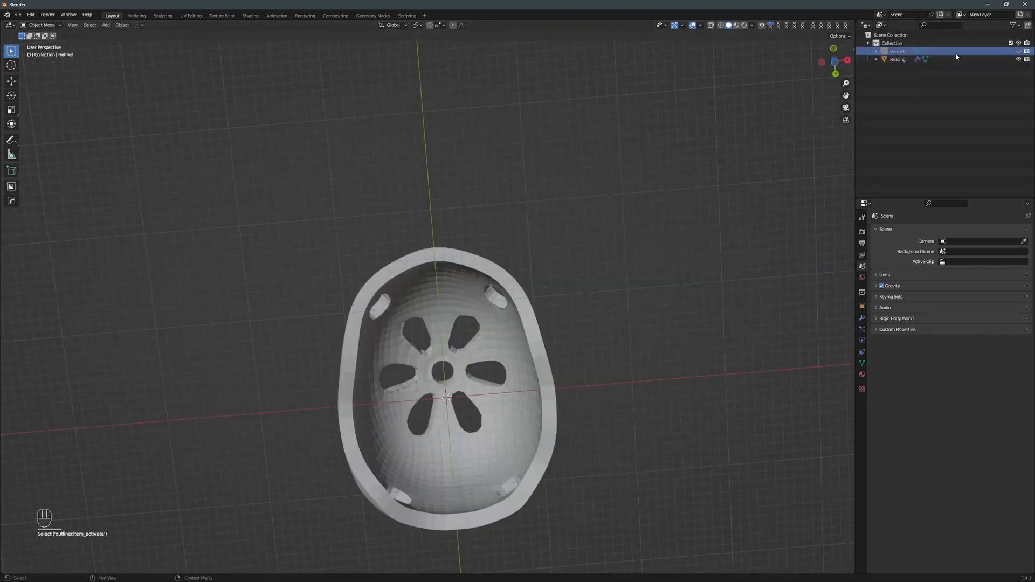
Show the helmet again and scale the Padding object down uniformly to about 0.7 so it fits inside the shell.
click(1018, 58)
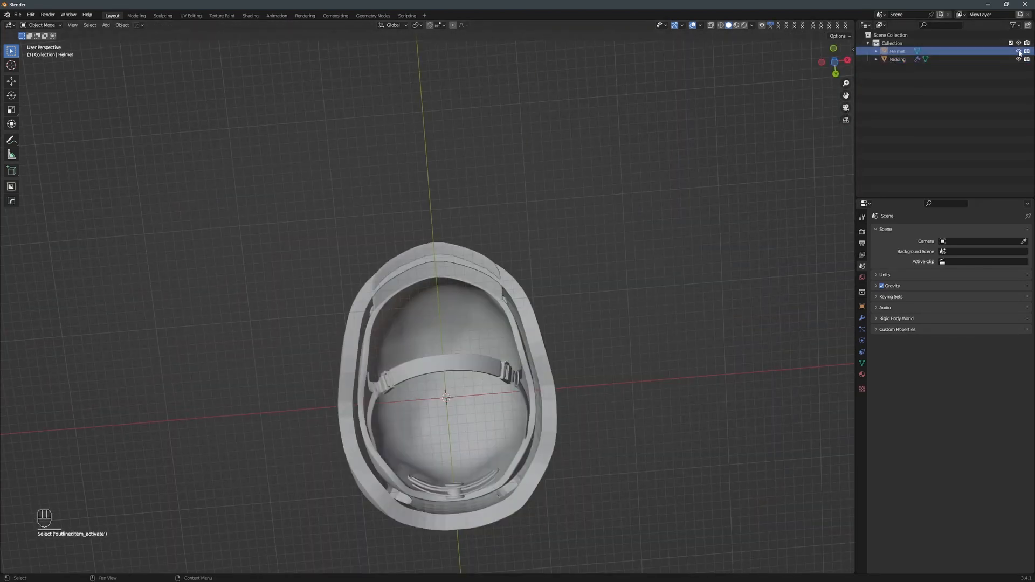
click(898, 59)
key(s)
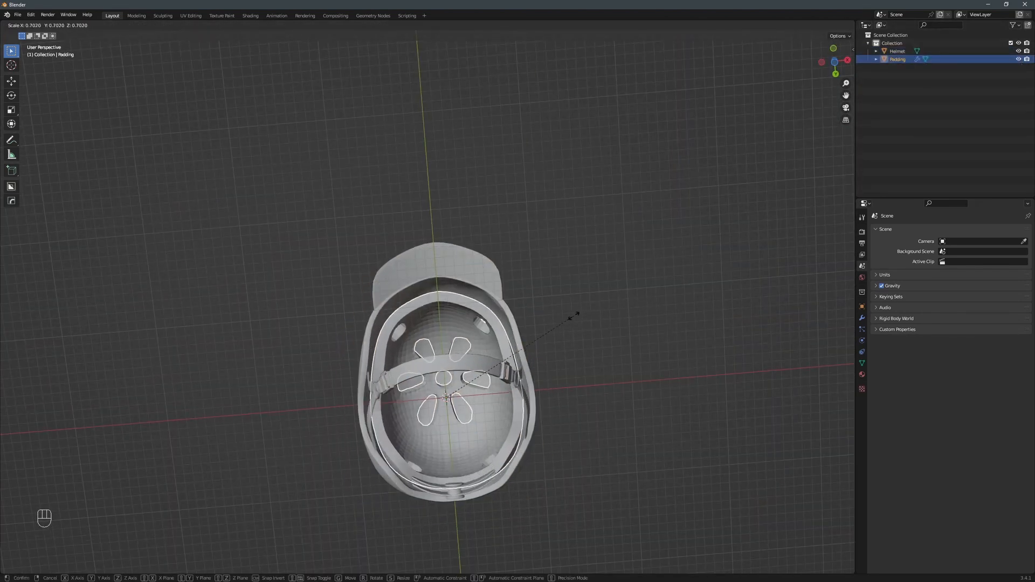
click(584, 313)
Move the Padding along the Y and Z axes to seat it inside the helmet shell.
middle_drag(584, 314, 693, 480)
key(g)
key(y)
click(584, 310)
key(g)
key(z)
click(488, 229)
Isolate the Padding by hiding the helmet and set its Solidify thickness to 1.613 m.
key(shift+h)
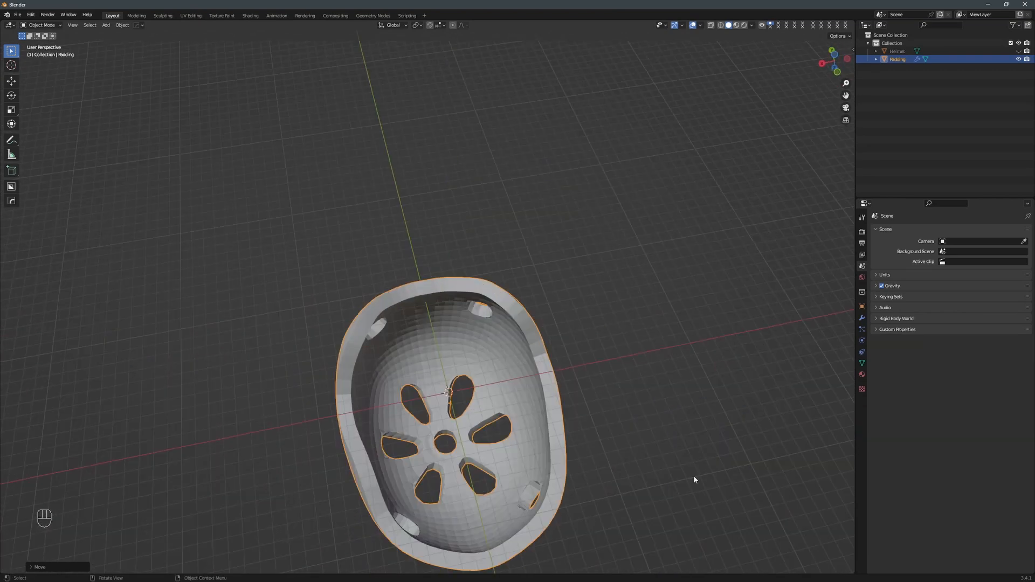
click(861, 318)
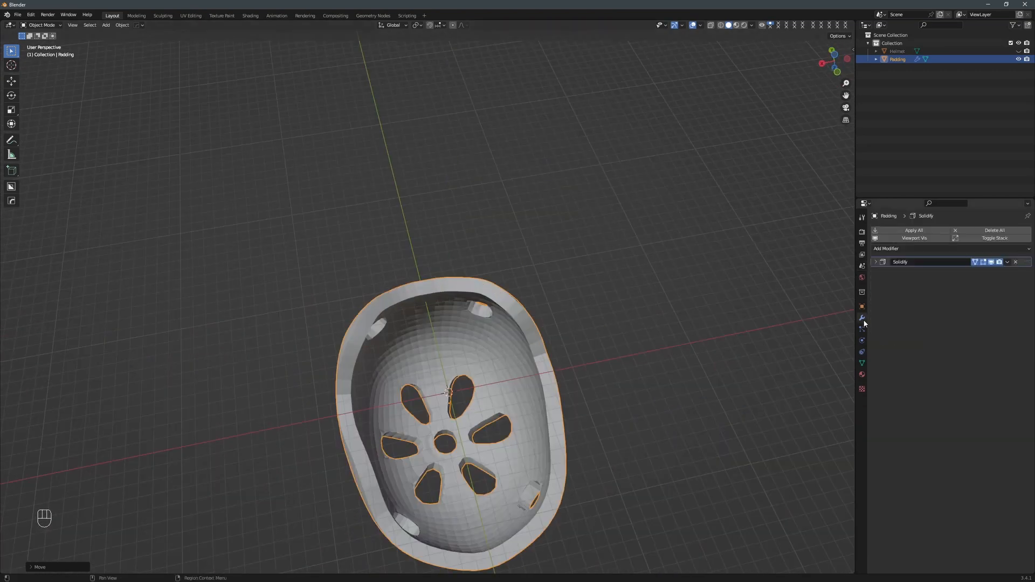
click(875, 262)
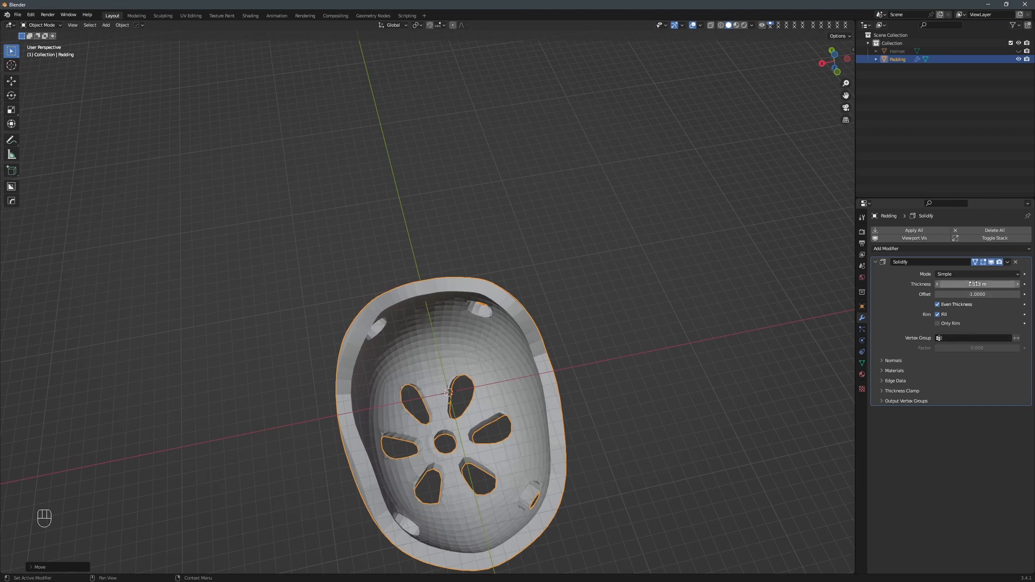
drag(974, 284, 974, 284)
drag(976, 284, 980, 284)
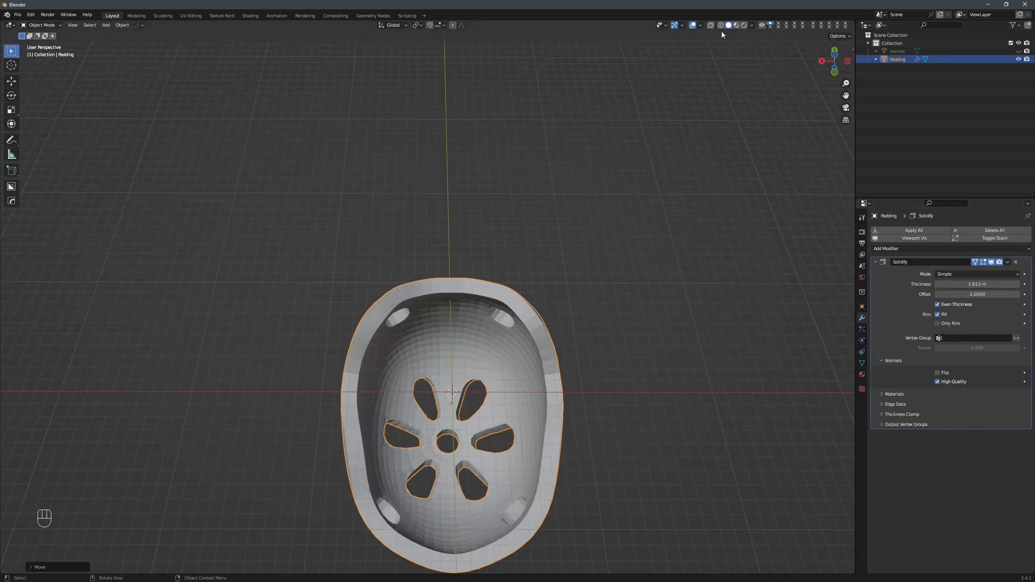
Turn on the Face Orientation overlay and inspect the normals across the Padding.
click(699, 25)
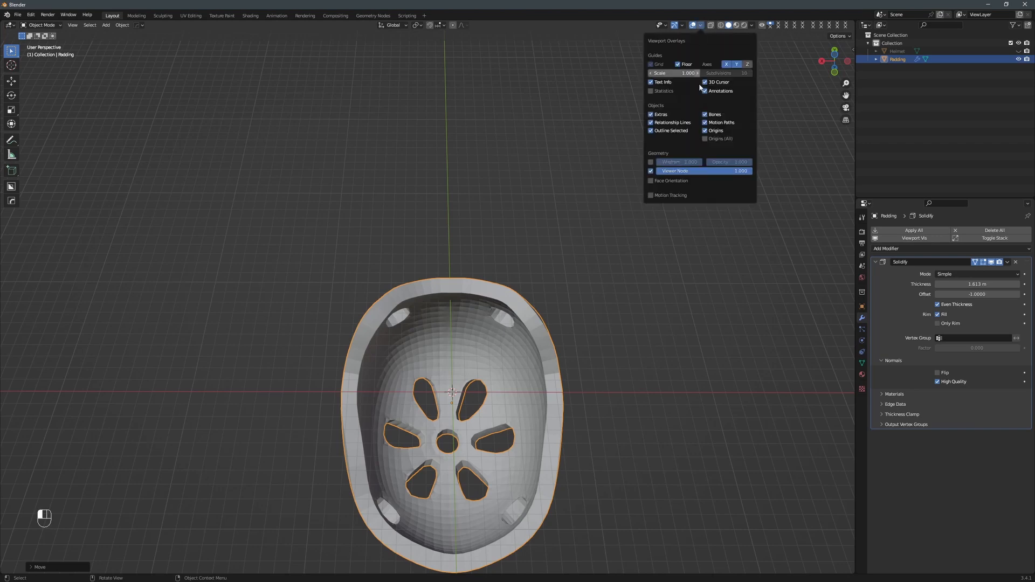
click(680, 182)
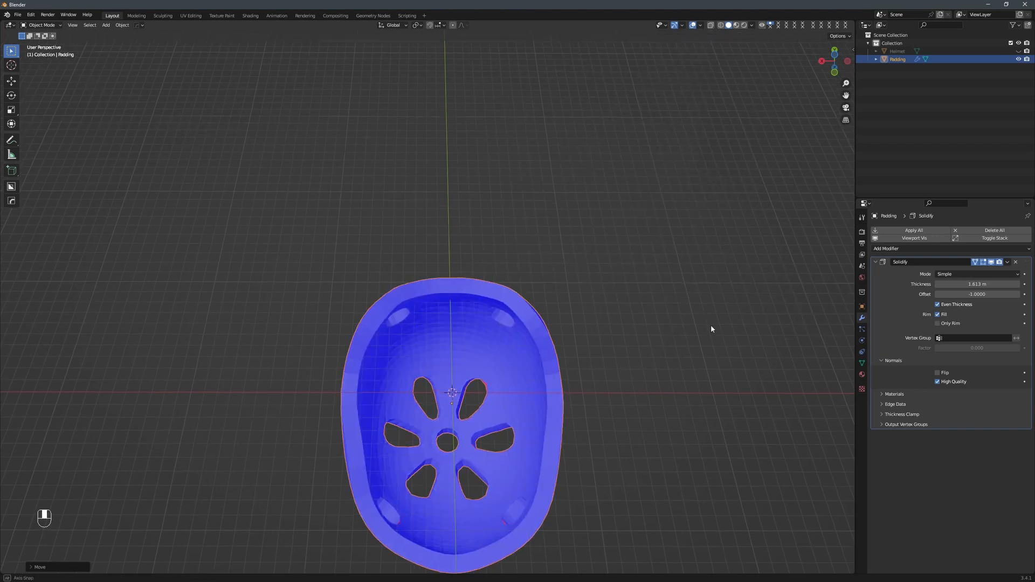
middle_drag(711, 328, 680, 60)
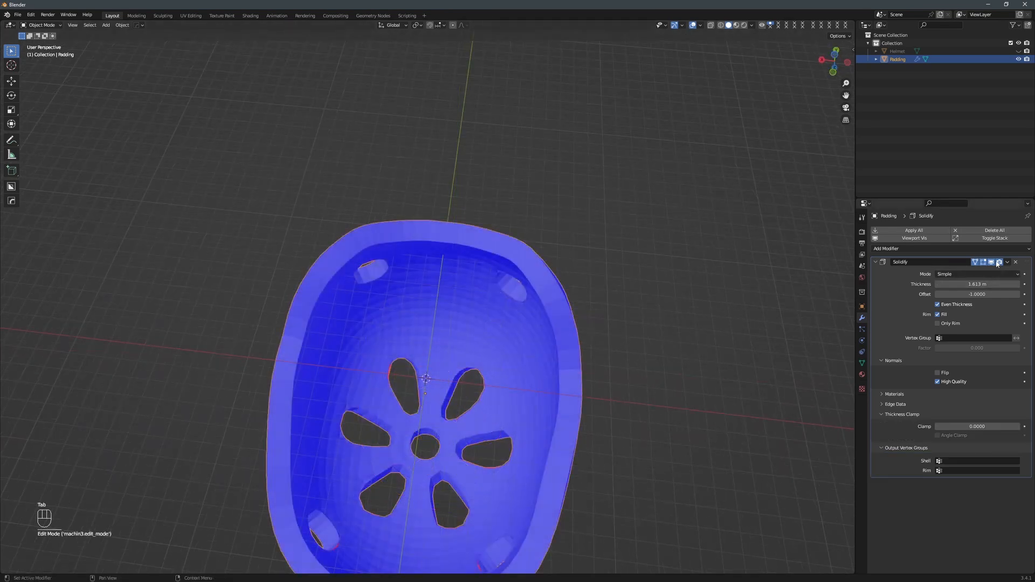
Apply the Solidify modifier to the Padding mesh.
click(1008, 264)
click(978, 278)
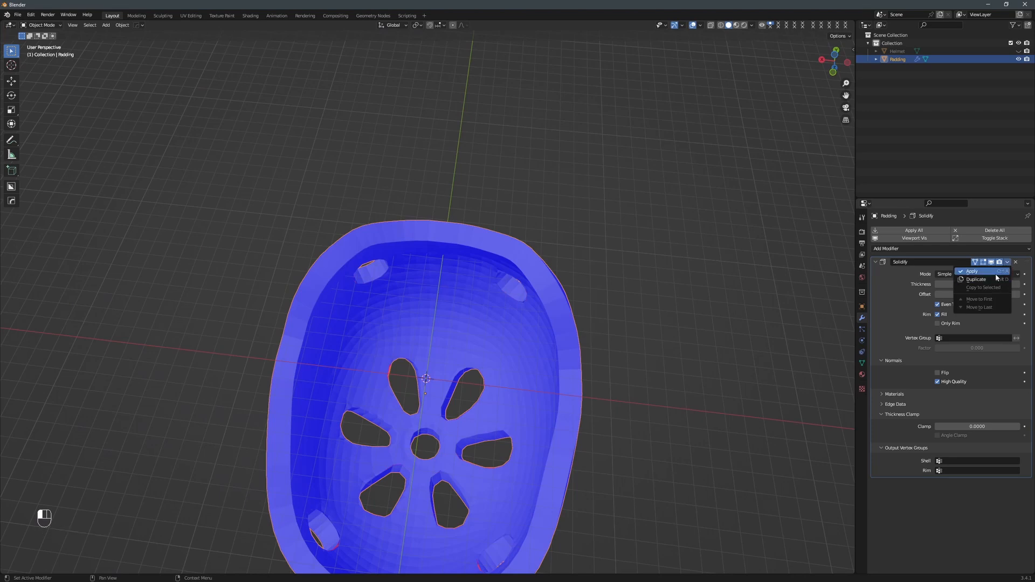
scroll(389, 522, up, 2)
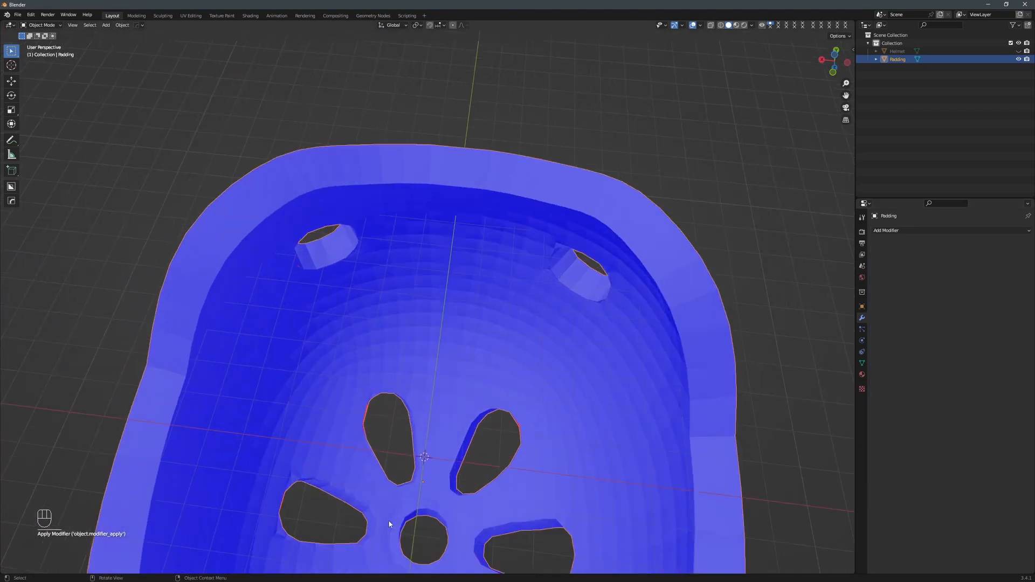
Enter mesh editing in edge mode and select the edge loop around the inner rim of the Padding.
key(Tab)
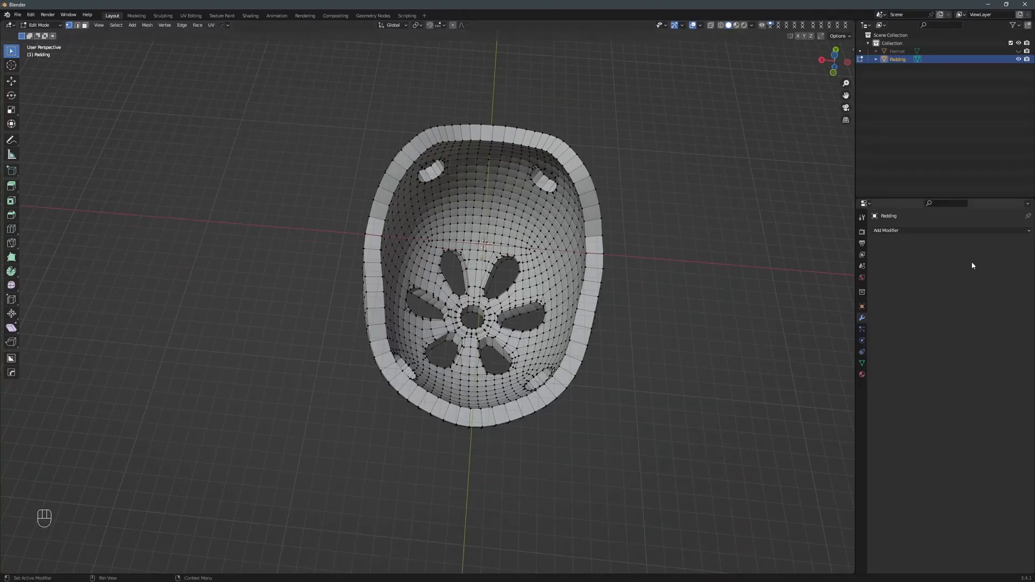
key(2)
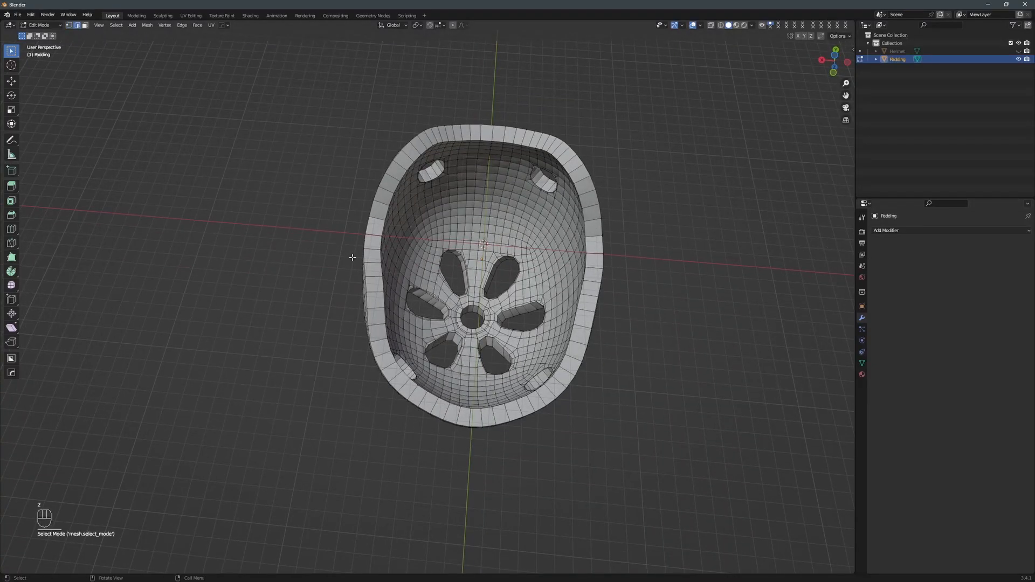
click(370, 258)
key(shift+ctrl+alt+o)
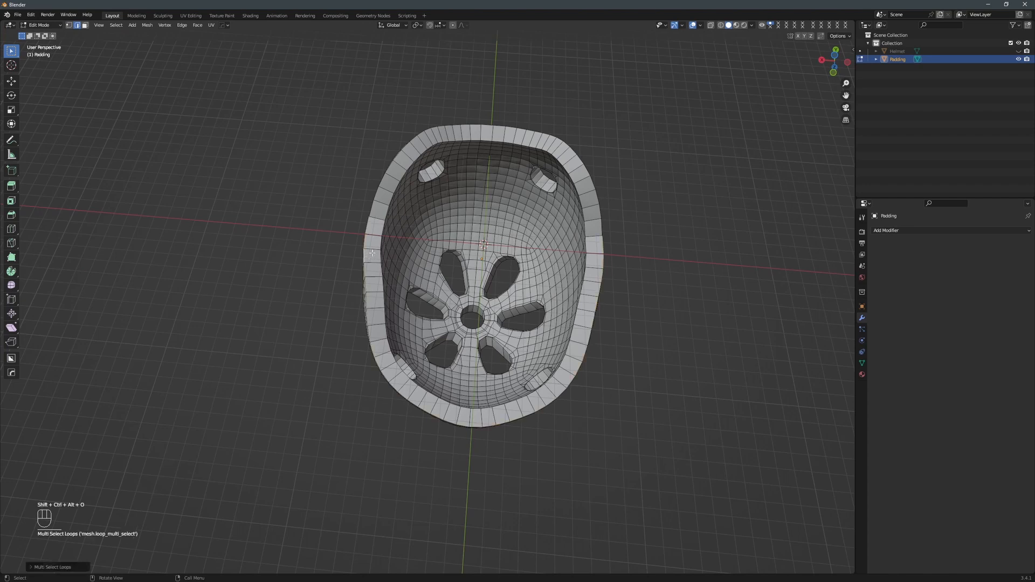
ctrl+click(372, 211)
click(384, 232)
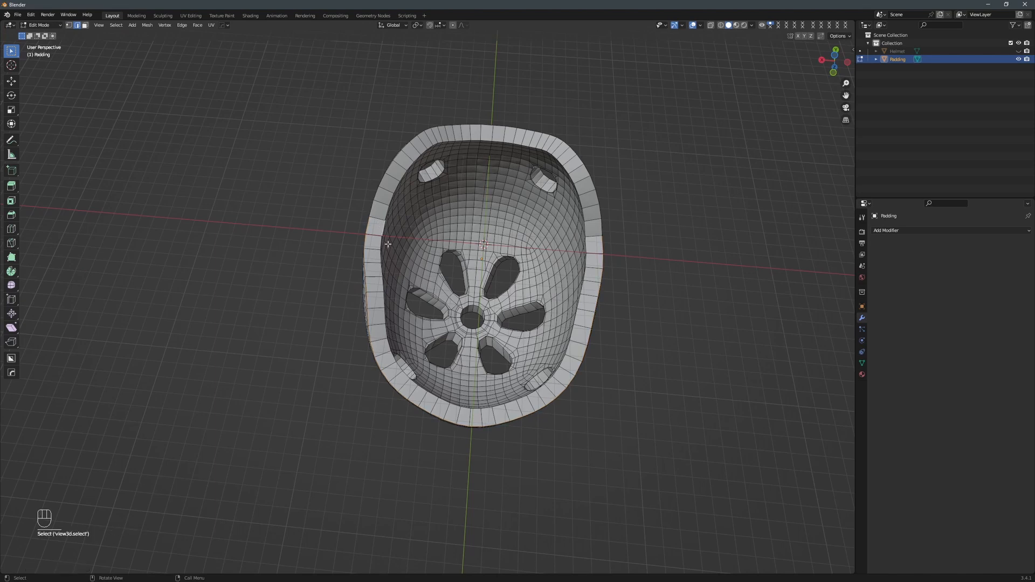
key(ctrl+alt+shift+o)
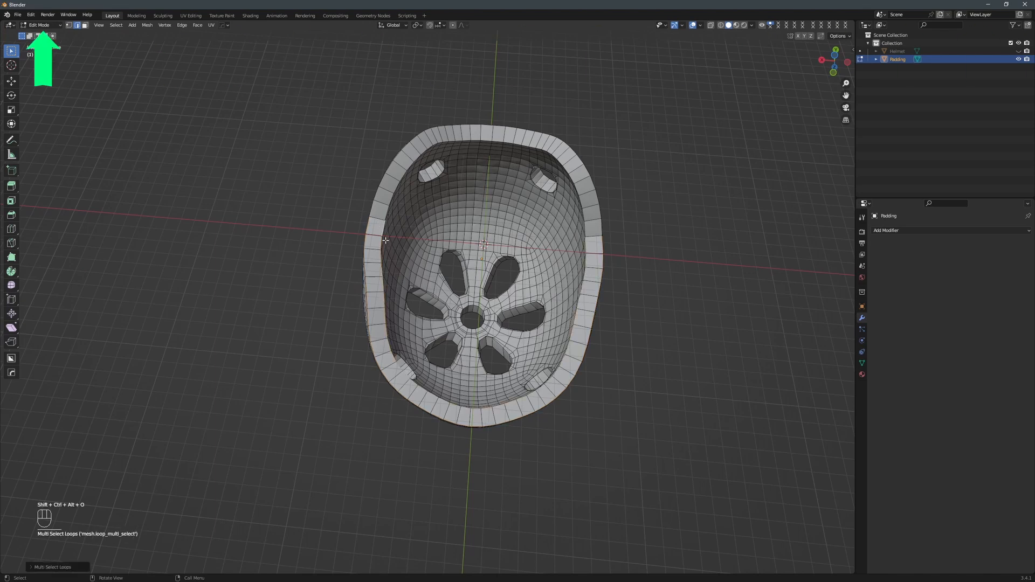
ctrl+click(384, 215)
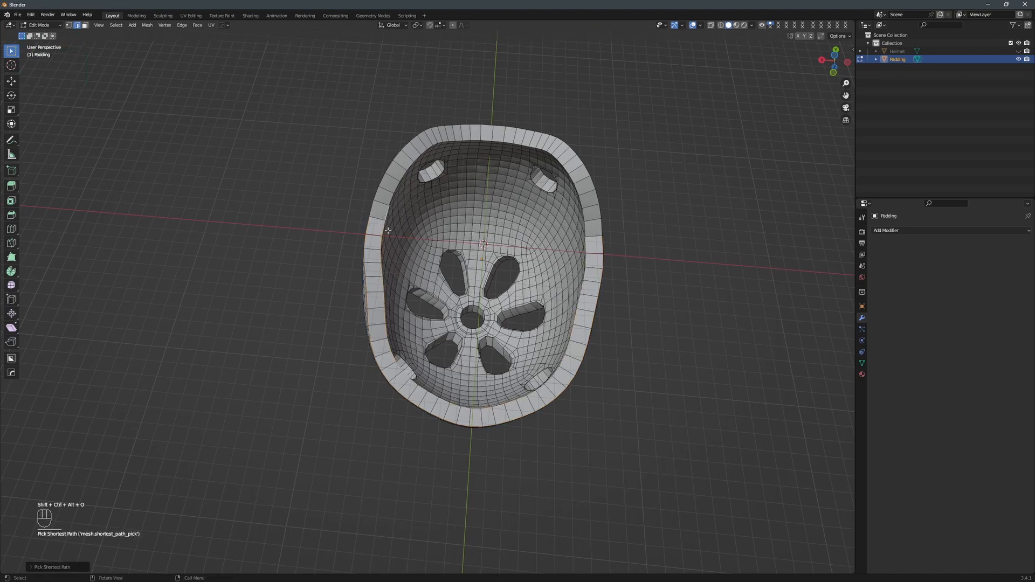
key(ctrl+alt+shift+o)
Add a 3-segment Bevel modifier limited to a vertex group made from the selected rim edges.
key(q)
mouse_move(760, 163)
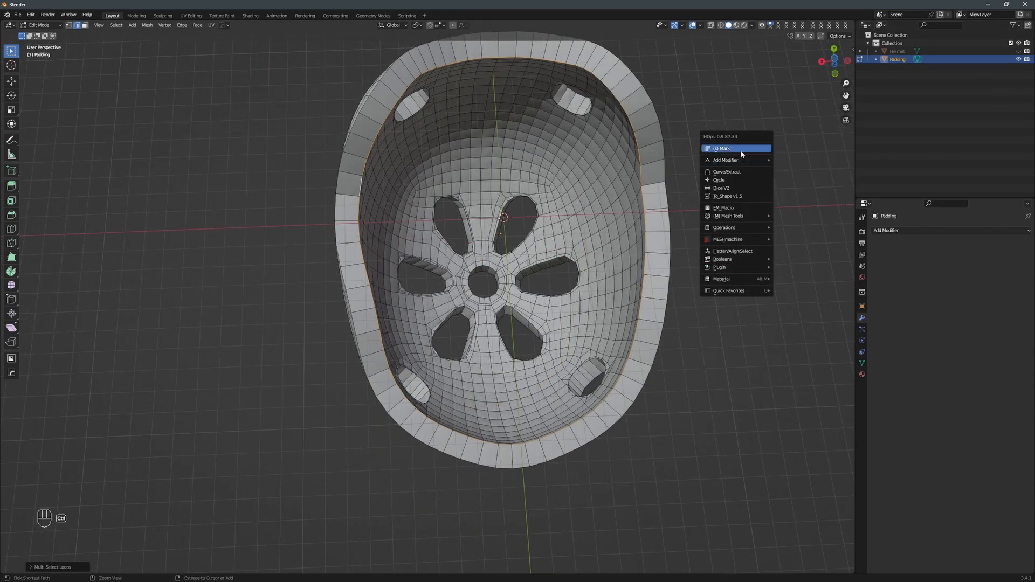
ctrl+click(740, 150)
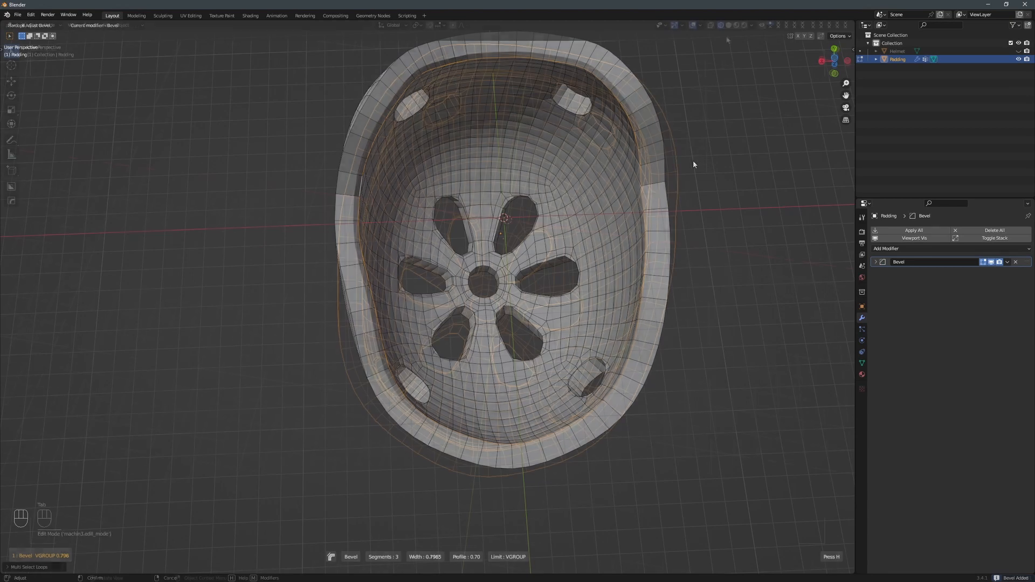
key(Tab)
scroll(720, 113, up, 4)
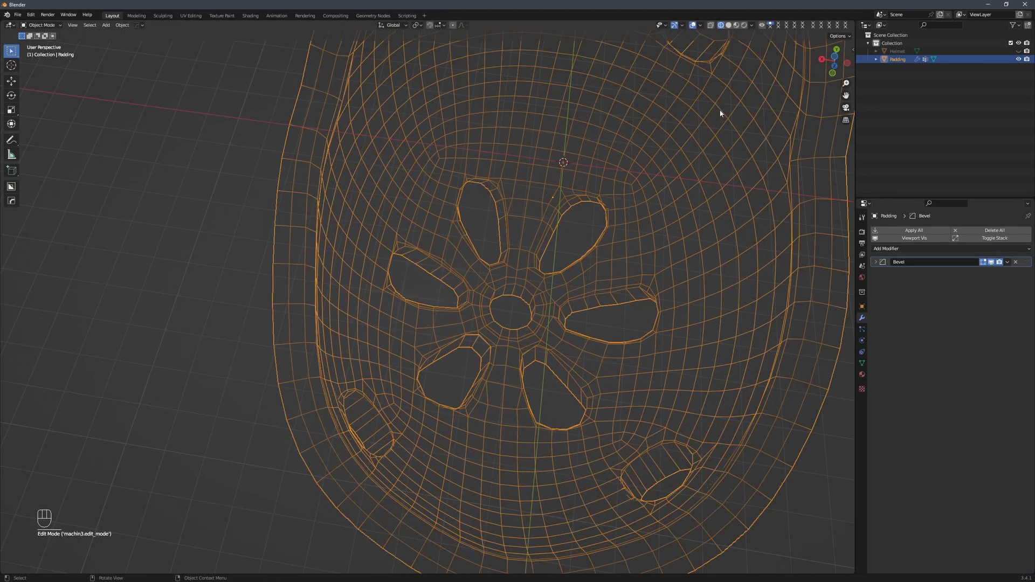
Set the Bevel modifier to 5 segments and an amount of 0.306 m.
middle_drag(750, 150, 777, 120)
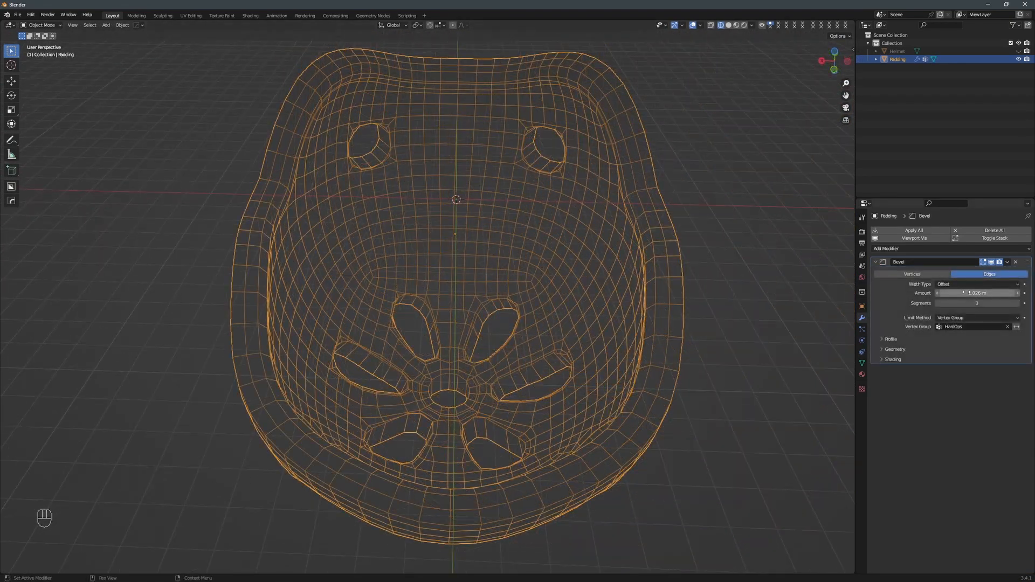
mouse_move(966, 292)
mouse_down()
mouse_move(1018, 292)
mouse_move(983, 303)
mouse_up()
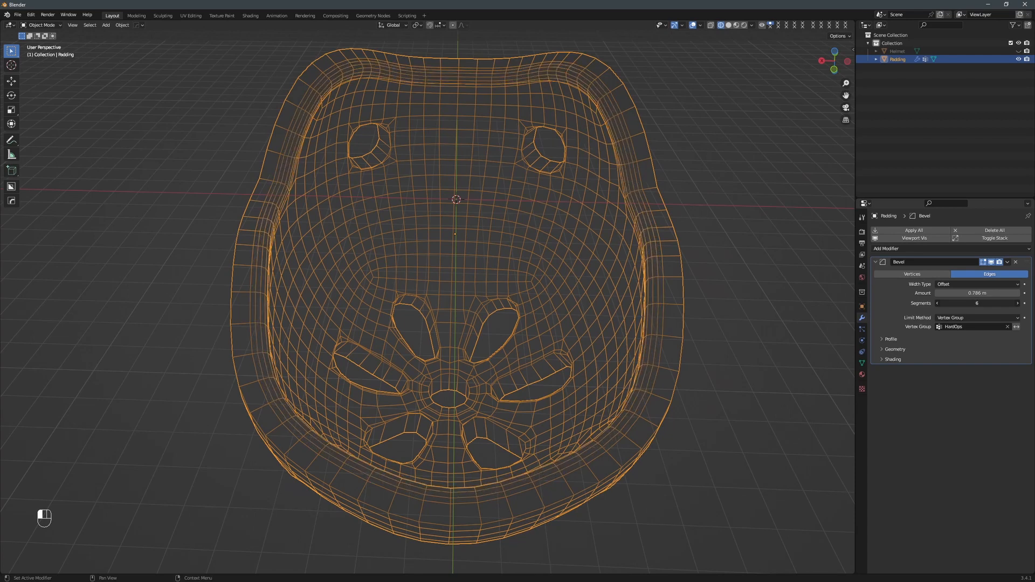
mouse_move(984, 303)
mouse_down()
mouse_move(970, 293)
mouse_move(992, 294)
mouse_up()
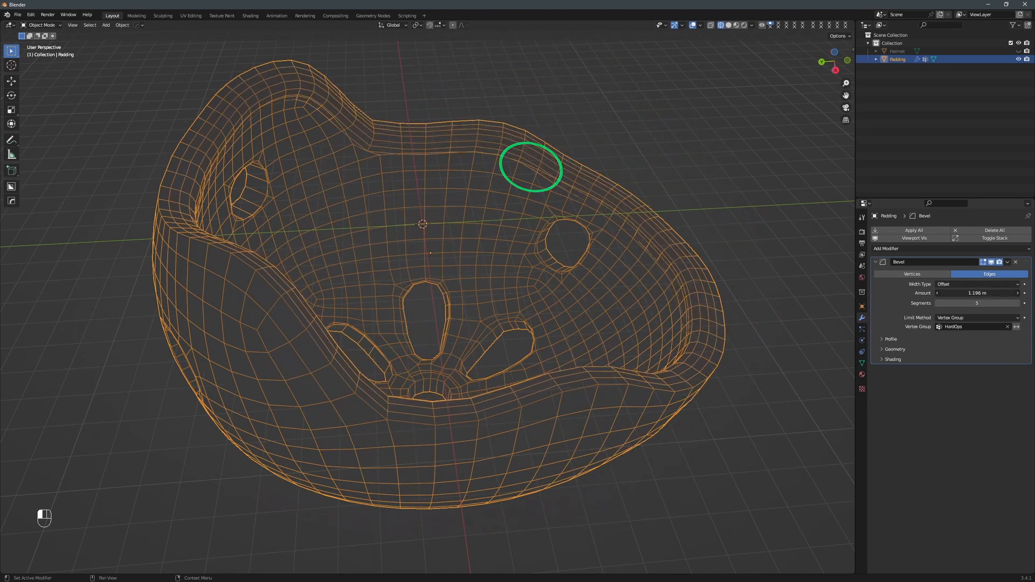
drag(976, 293, 928, 293)
Select the interior edge loop just below the Padding's rim and move it about 0.27 m along Z.
key(Tab)
middle_drag(776, 210, 463, 234)
key(ctrl+shift+alt+o)
middle_drag(654, 247, 790, 267)
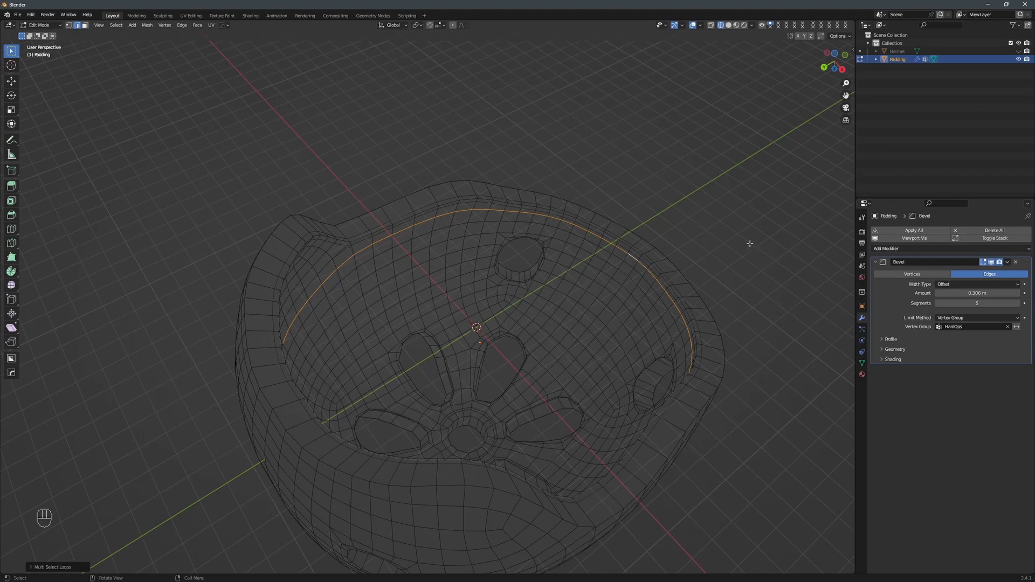
key(g)
key(z)
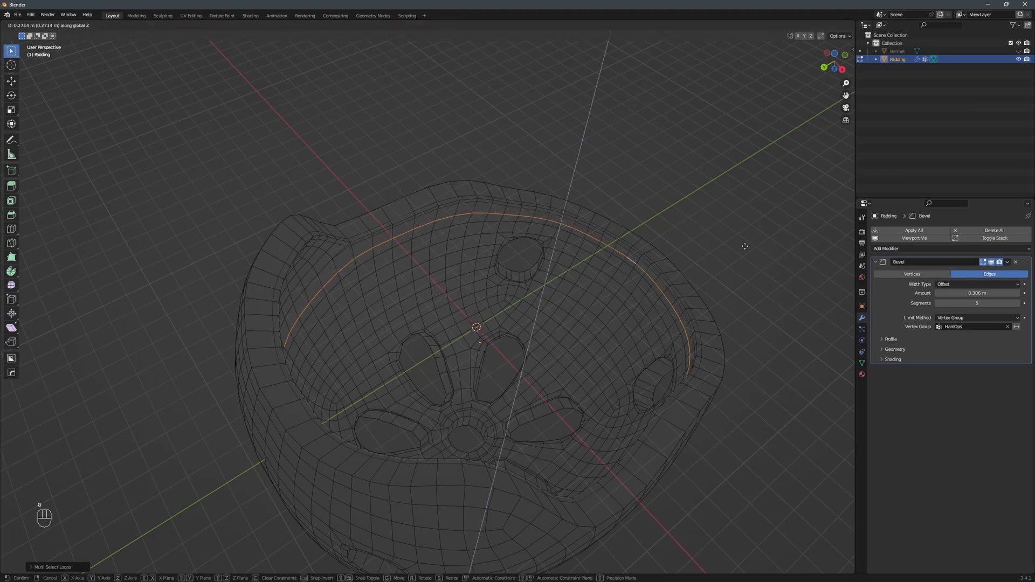
click(743, 246)
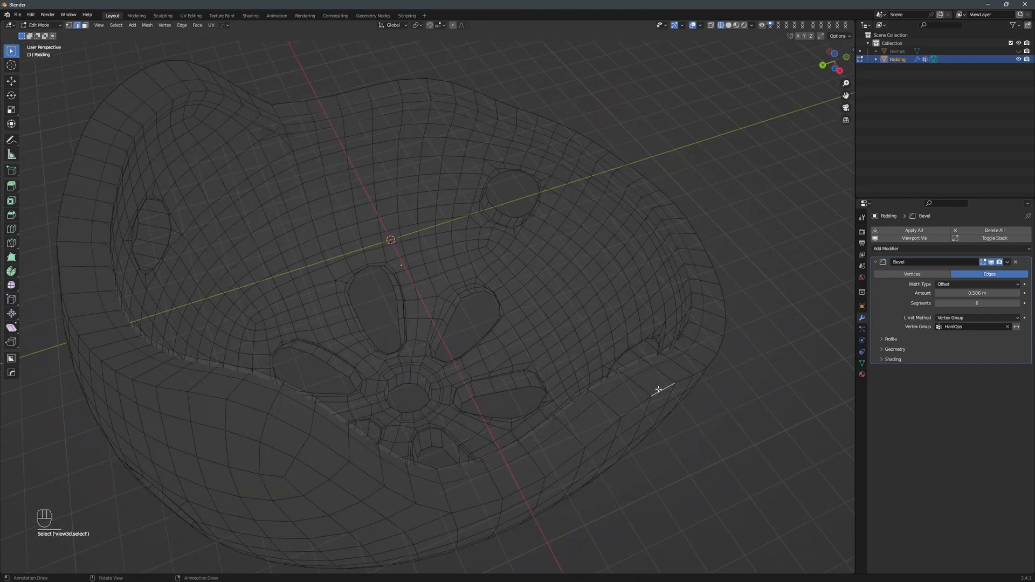
Select the edge loop around the Padding's outer rim and add a second 3-segment Bevel modifier limited to a vertex group.
key(shift+ctrl+alt+o)
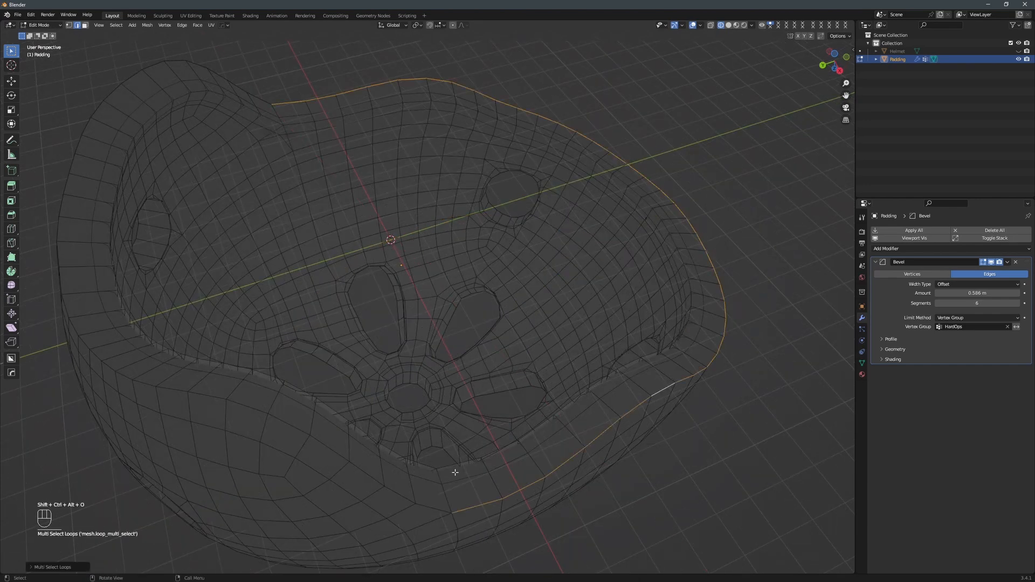
shift+click(431, 507)
key(shift+ctrl+alt+o)
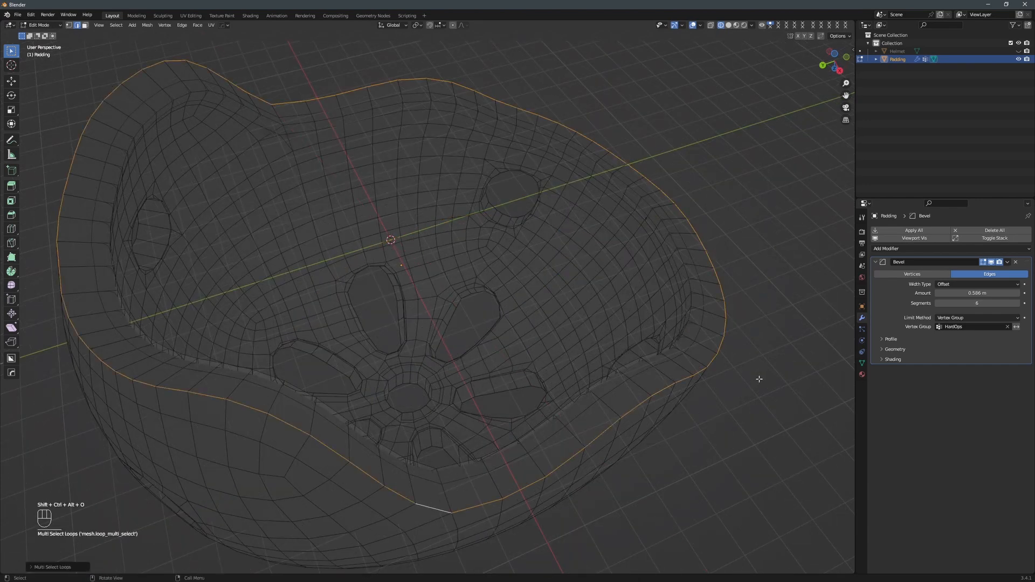
right_click(755, 377)
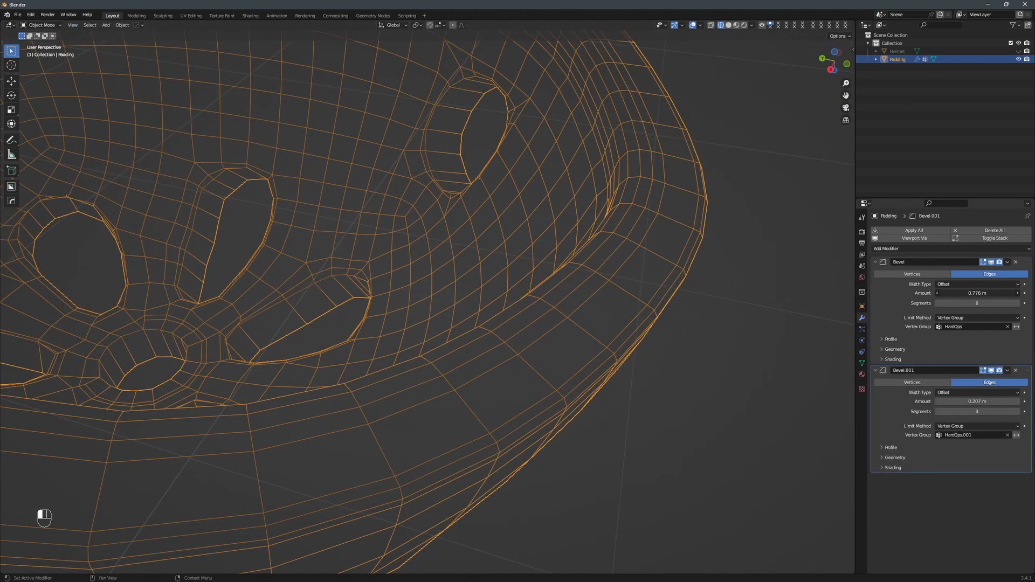
Fine-tune the first Bevel modifier's amount to about 0.77 m and adjust its superellipse profile shape.
mouse_move(977, 293)
mouse_down()
mouse_move(1015, 293)
mouse_move(990, 293)
mouse_up()
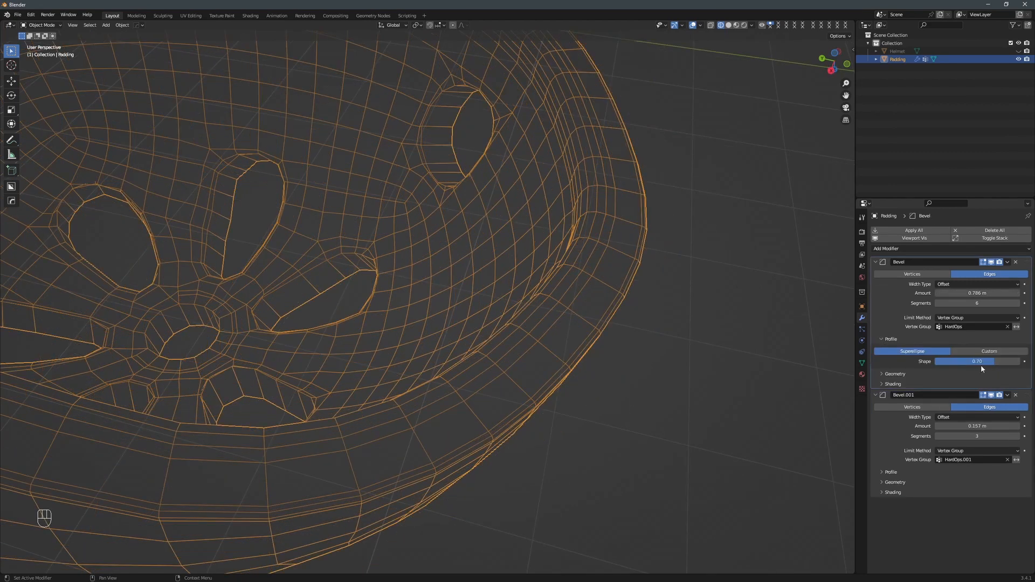
drag(977, 361, 963, 361)
middle_drag(667, 300, 624, 259)
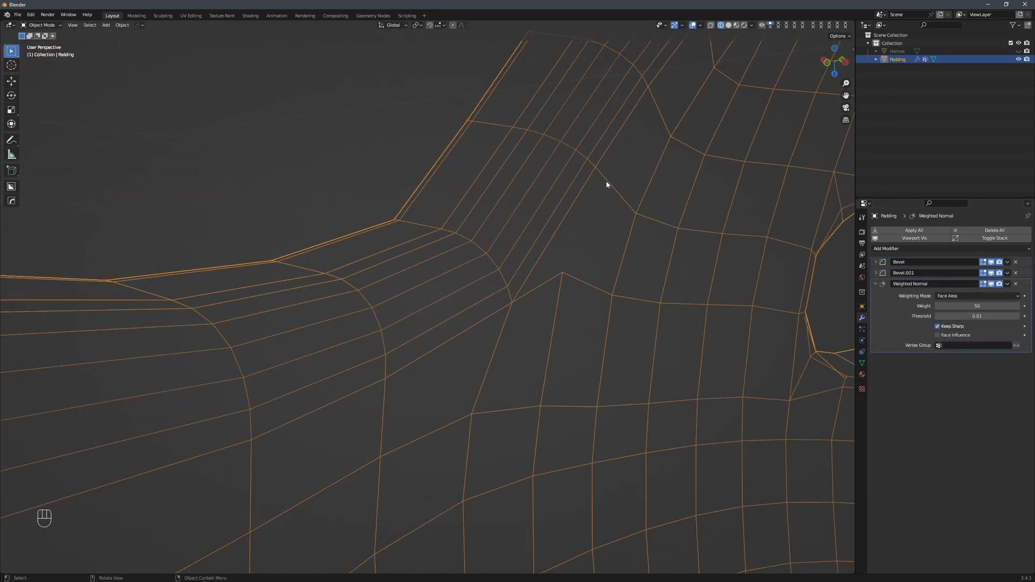
Enter vertex editing on the Padding and connect the uneven vertices on the inner wall beside the rim corner.
key(Tab)
click(589, 270)
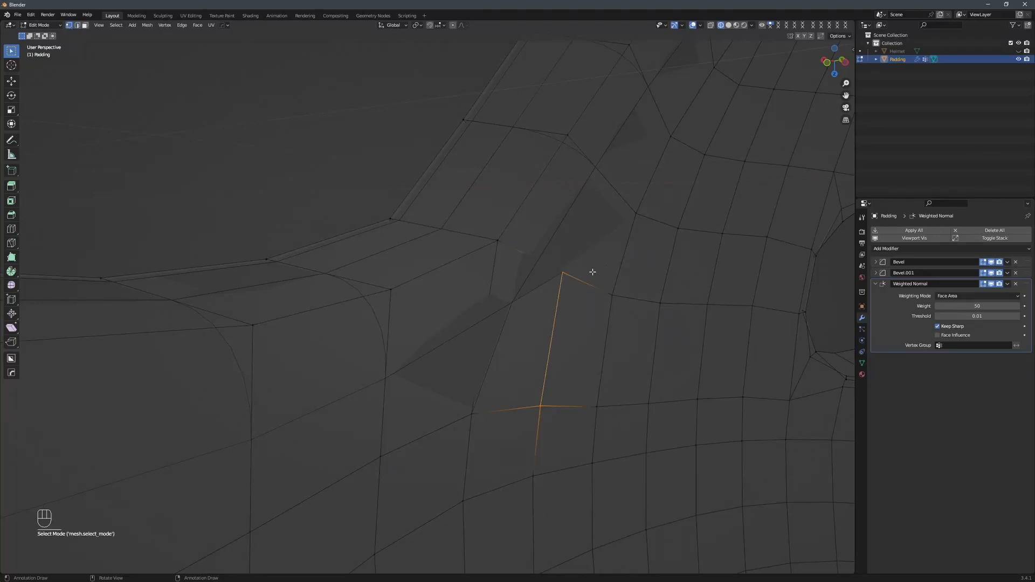
shift+click(635, 214)
key(f)
middle_drag(623, 245, 803, 297)
scroll(636, 259, down, 5)
Select the irregular geometry on the inner wall just below the Padding's rim and delete it.
click(691, 180)
key(KP_Decimal)
scroll(457, 268, down, 3)
middle_drag(457, 267, 513, 226)
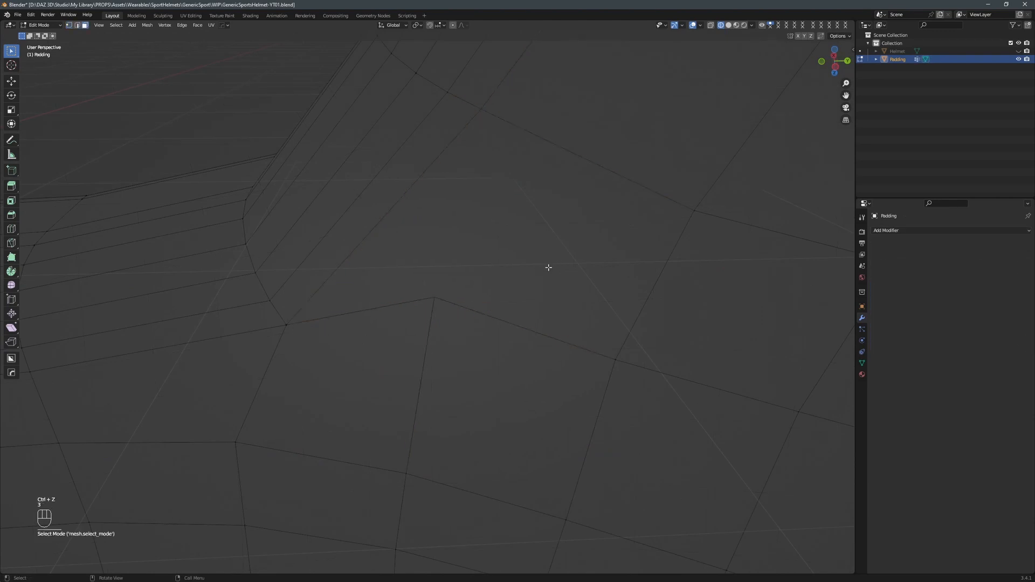
click(548, 267)
key(Delete)
click(538, 283)
Fill the gaps on the inner wall below the beveled rim with new faces.
key(1)
click(435, 296)
ctrl+click(481, 110)
key(f)
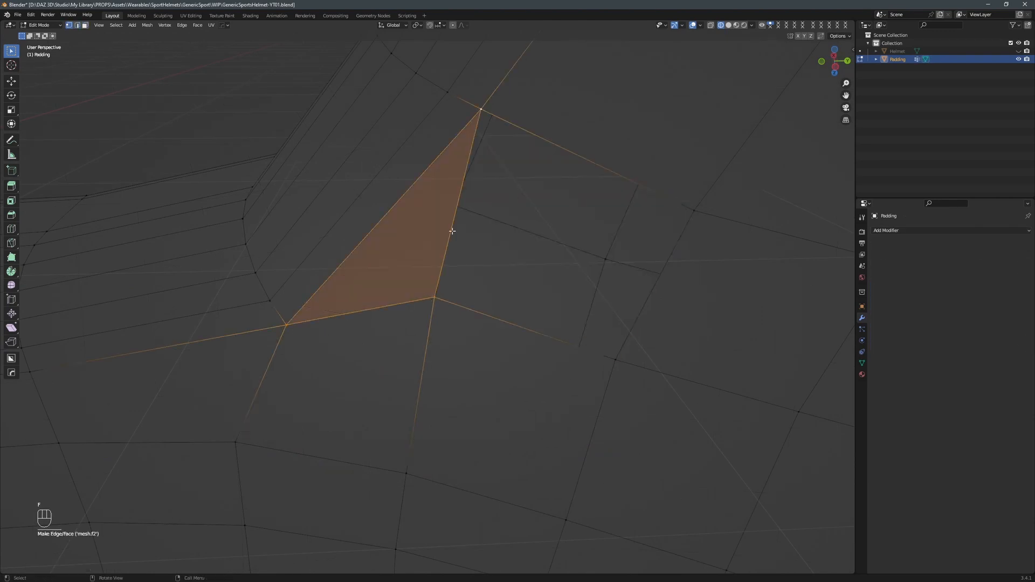
key(2)
click(648, 300)
key(f)
middle_drag(648, 300, 674, 295)
Merge the doubled vertices beside the edge of the vent opening into single vertices.
key(1)
click(590, 432)
middle_drag(590, 432, 658, 416)
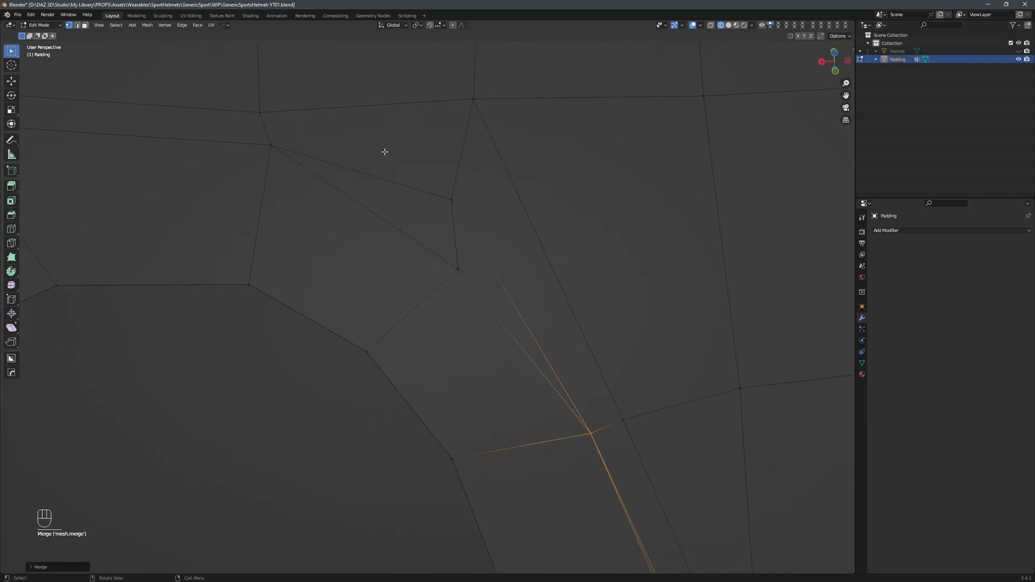
drag(386, 153, 494, 298)
click(458, 270)
shift+click(454, 198)
key(m)
click(460, 305)
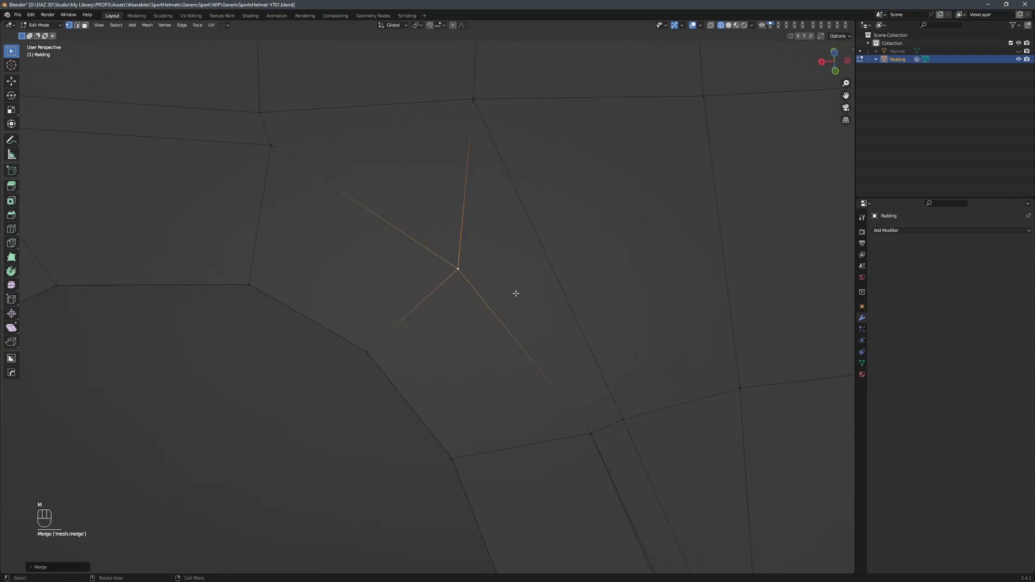
middle_drag(516, 293, 566, 320)
Select the doubled vertices at the tip of the vent near the crown hole and merge them.
drag(768, 358, 790, 385)
key(KP_Decimal)
scroll(762, 376, down, 8)
middle_drag(754, 371, 636, 344)
click(485, 286)
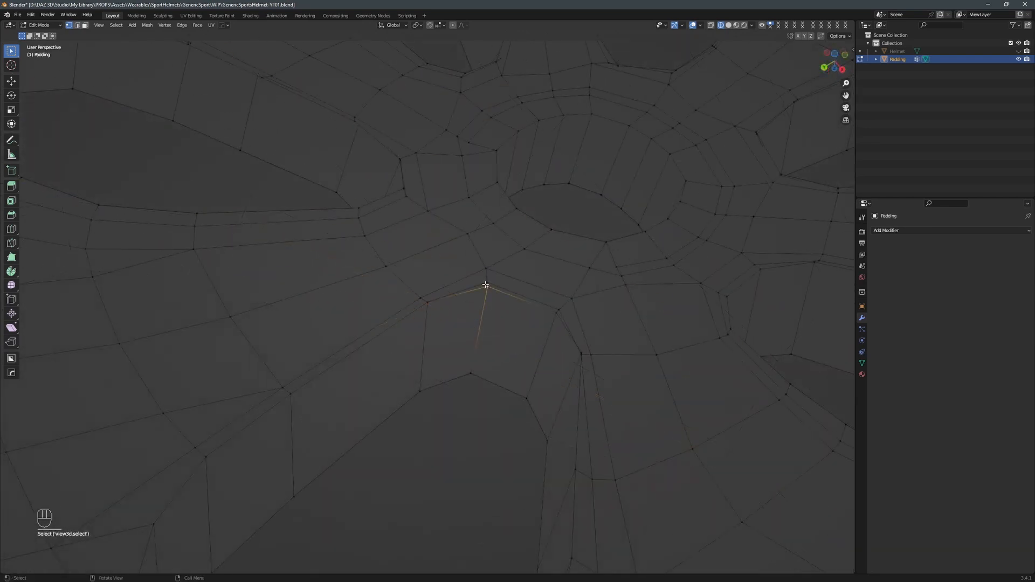
ctrl+click(490, 290)
click(489, 288)
key(m)
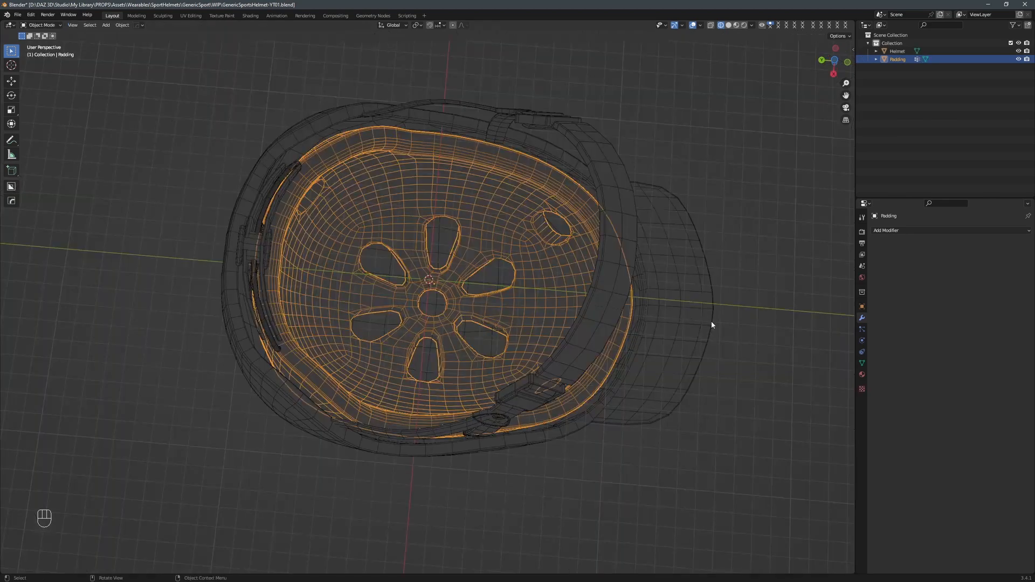
Scale the Padding about 1.036 along Y and shift it along Y to fit inside the Helmet.
key(s)
key(y)
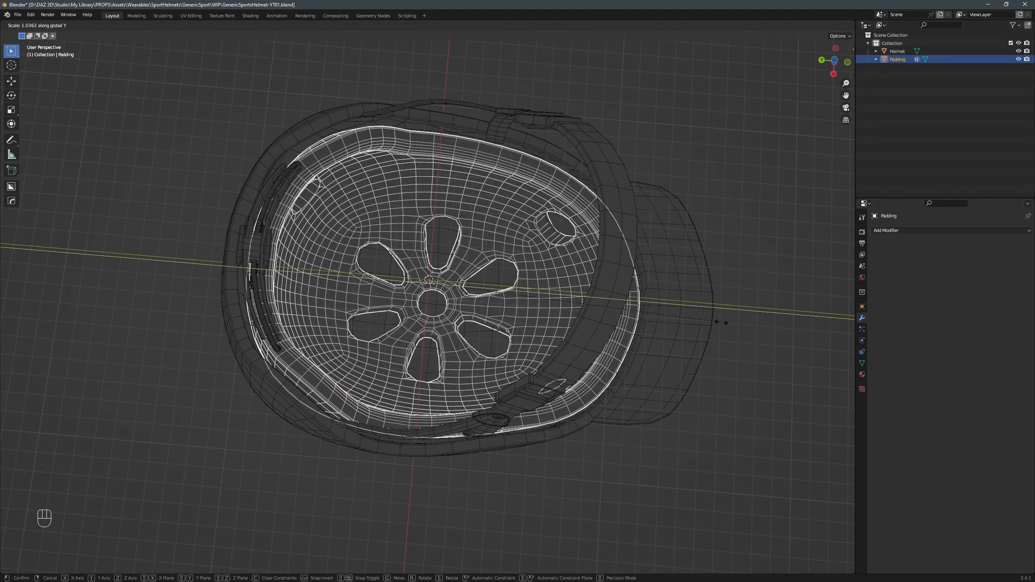
click(721, 323)
key(g)
key(y)
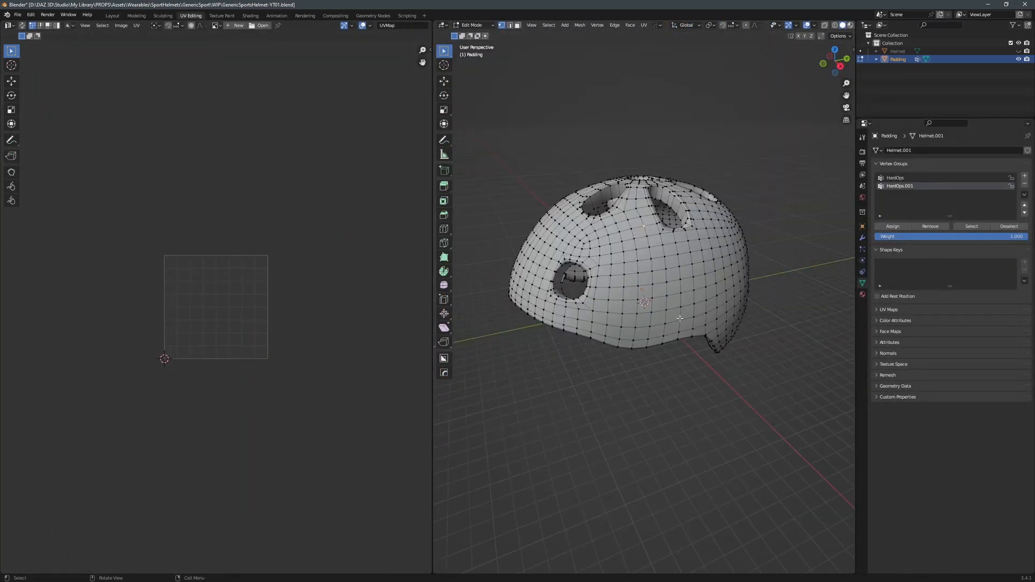
Select the Padding's entire linked mesh and fit its UV layout in the UV editor for examination.
key(ctrl+l)
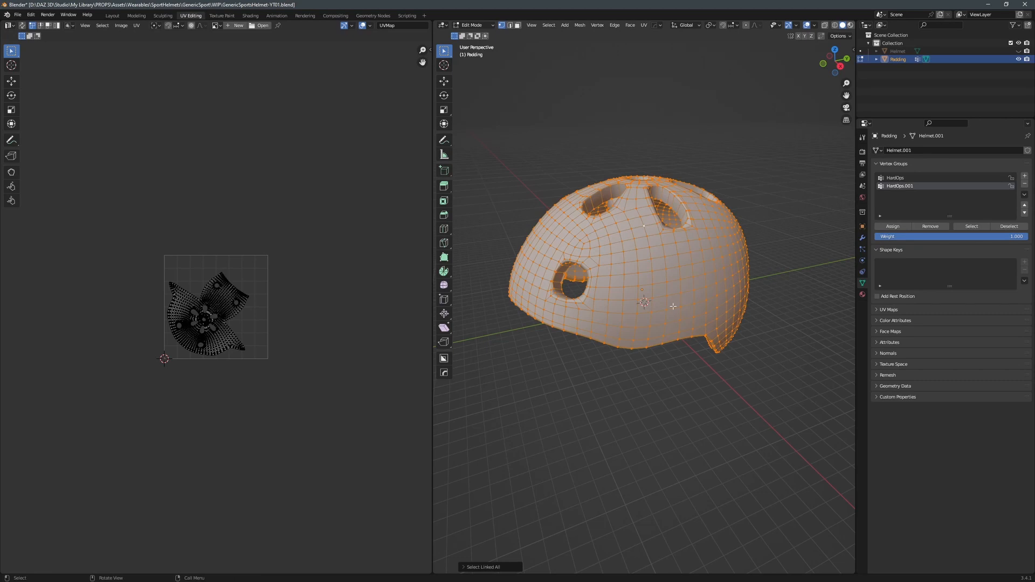
key(Home)
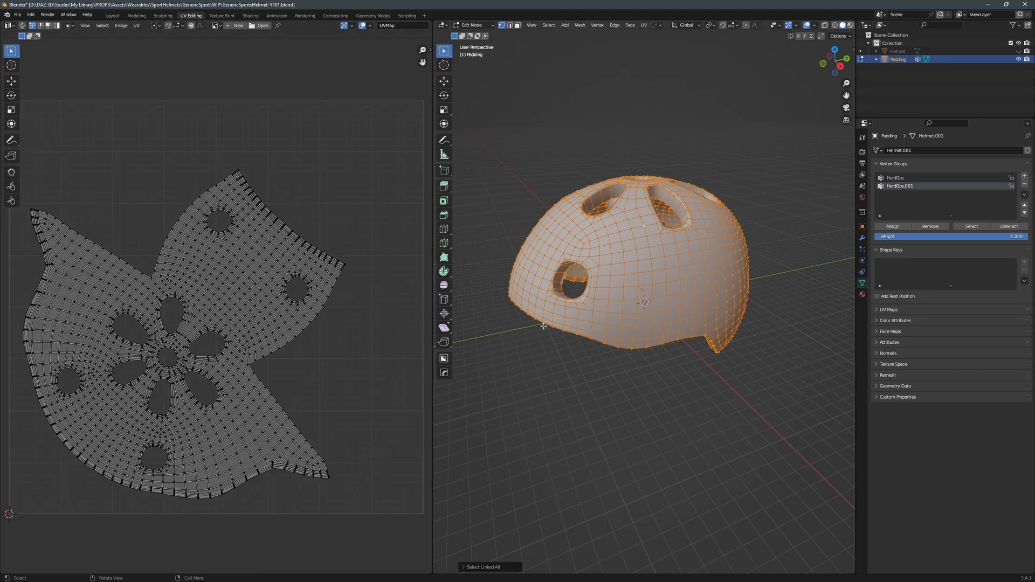
middle_drag(544, 326, 547, 361)
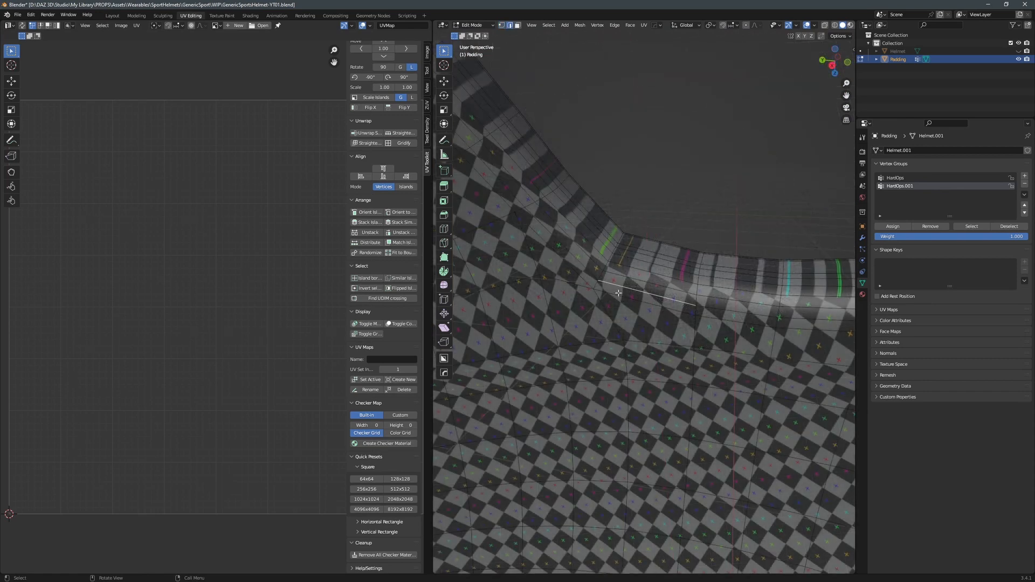
Select the interior edge loop just below the Padding's rim and mark it as a UV seam.
double_click(612, 287)
scroll(611, 286, down, 10)
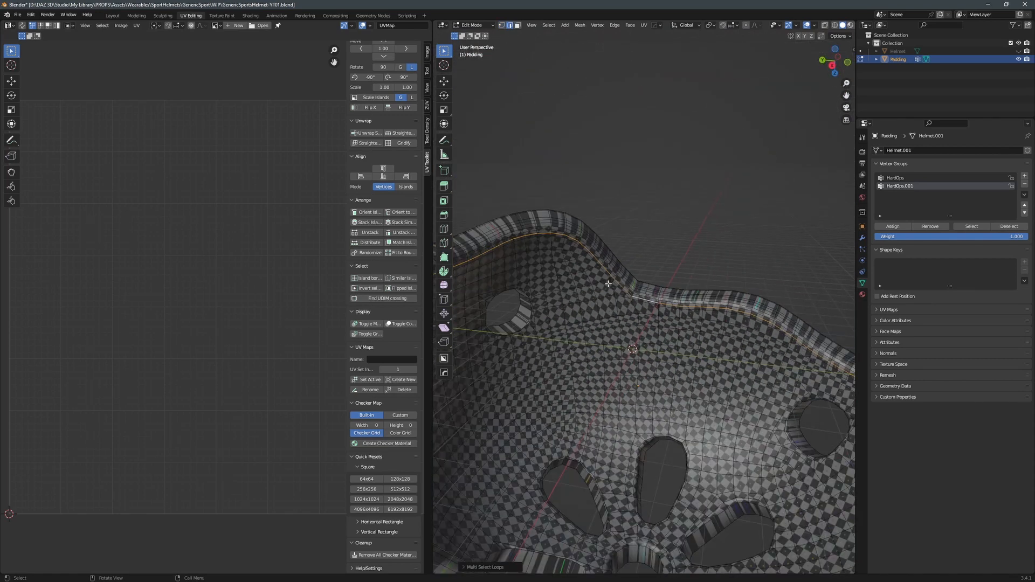
mouse_move(608, 278)
middle_down()
mouse_move(607, 303)
mouse_move(608, 279)
middle_up()
key(u)
key(m)
Select the inner edges around the round side vent and mark them as a UV seam.
scroll(606, 296, up, 5)
click(698, 270)
ctrl+click(721, 264)
ctrl+click(727, 213)
ctrl+click(694, 200)
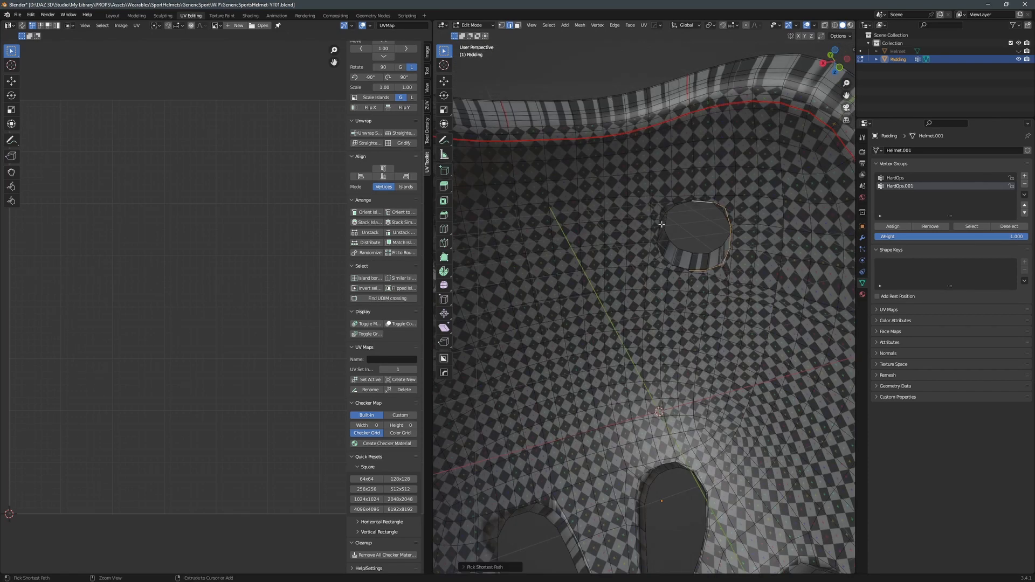
ctrl+click(661, 233)
ctrl+click(669, 262)
ctrl+click(681, 269)
scroll(684, 270, up, 5)
key(u)
click(742, 258)
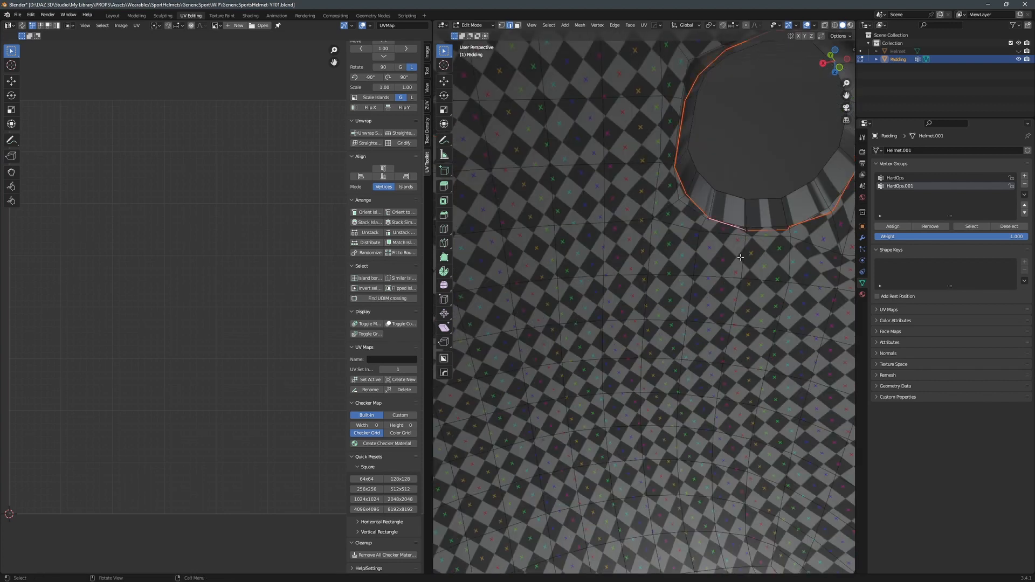
scroll(742, 261, down, 8)
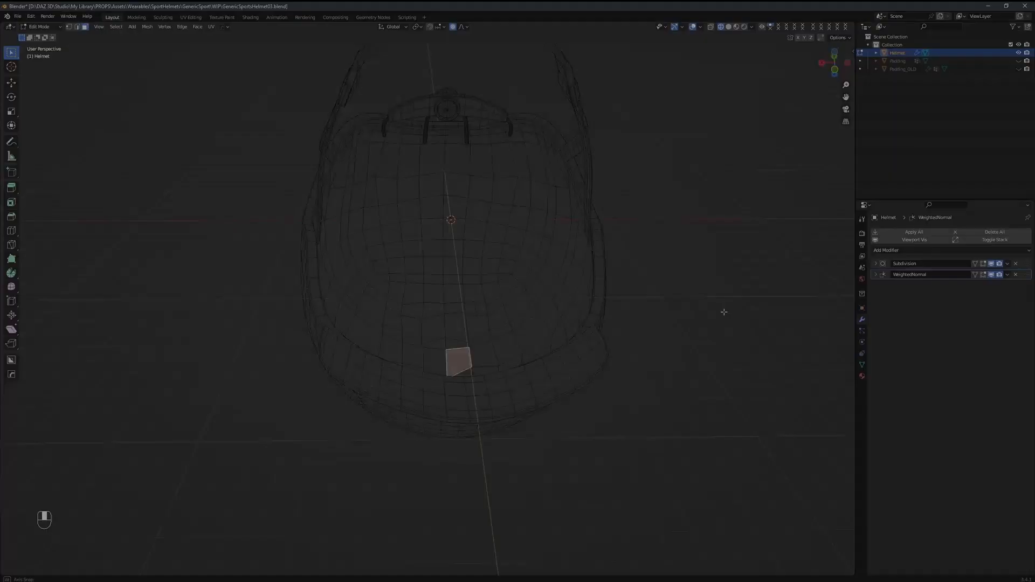
Redo the undone selection and mesh edits on the Helmet's interior.
middle_drag(723, 307, 683, 371)
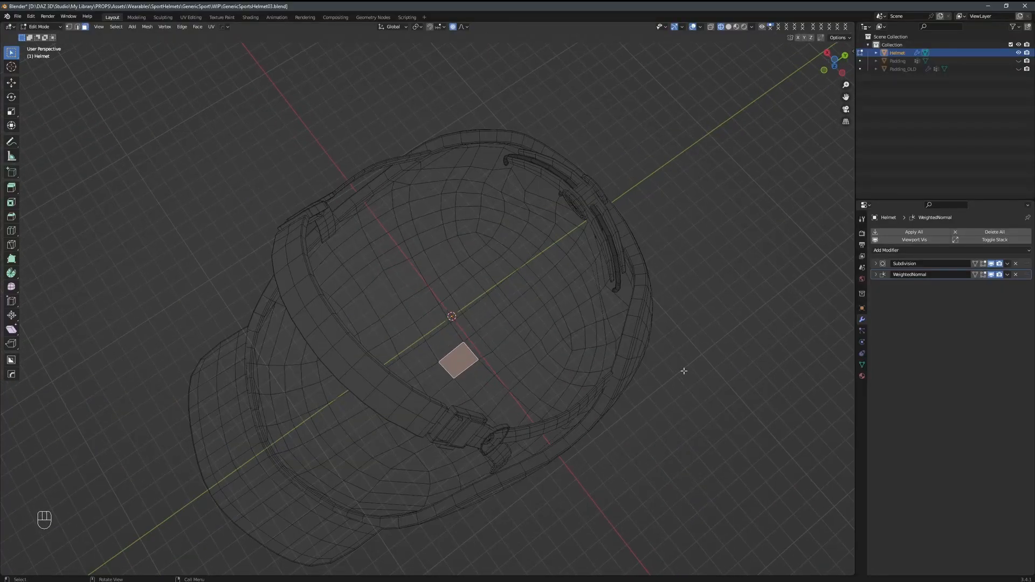
key(ctrl+shift+z)
key(ctrl+shift+z)
key(ctrl+shift+z)
key(ctrl+shift+z)
key(ctrl+shift+z)
key(ctrl+shift+z)
key(ctrl+shift+z)
key(ctrl+shift+z)
key(ctrl+shift+z)
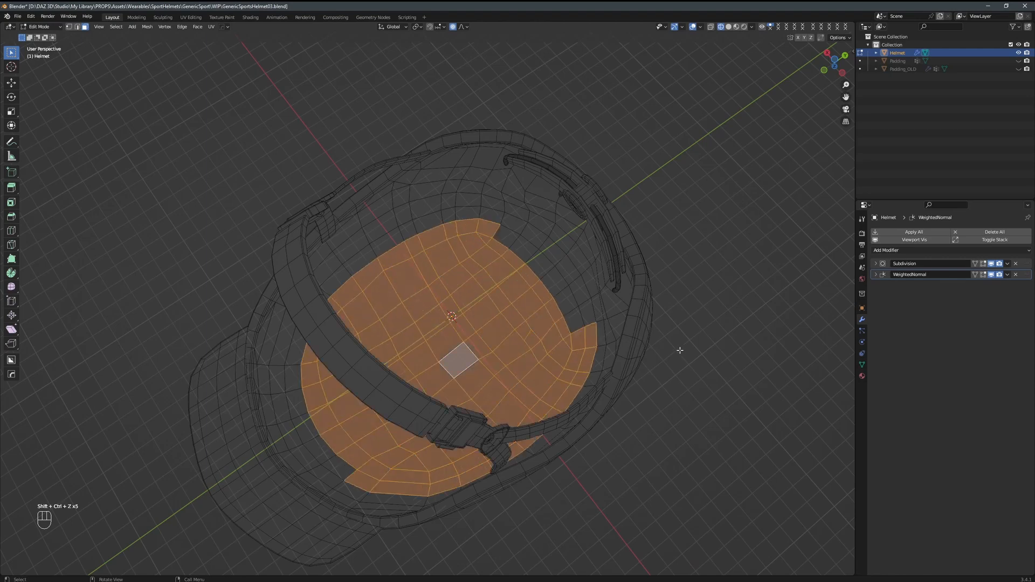
key(ctrl+shift+z)
key(ctrl+shift+z)
key(ctrl+shift+z)
key(ctrl+shift+z)
key(ctrl+shift+z)
key(ctrl+shift+z)
key(ctrl+shift+z)
key(ctrl+shift+z)
key(ctrl+shift+z)
key(ctrl+shift+z)
key(ctrl+shift+z)
key(ctrl+shift+z)
key(ctrl+shift+z)
Finish mesh editing on the Helmet and return to Object Mode.
middle_drag(681, 345, 709, 290)
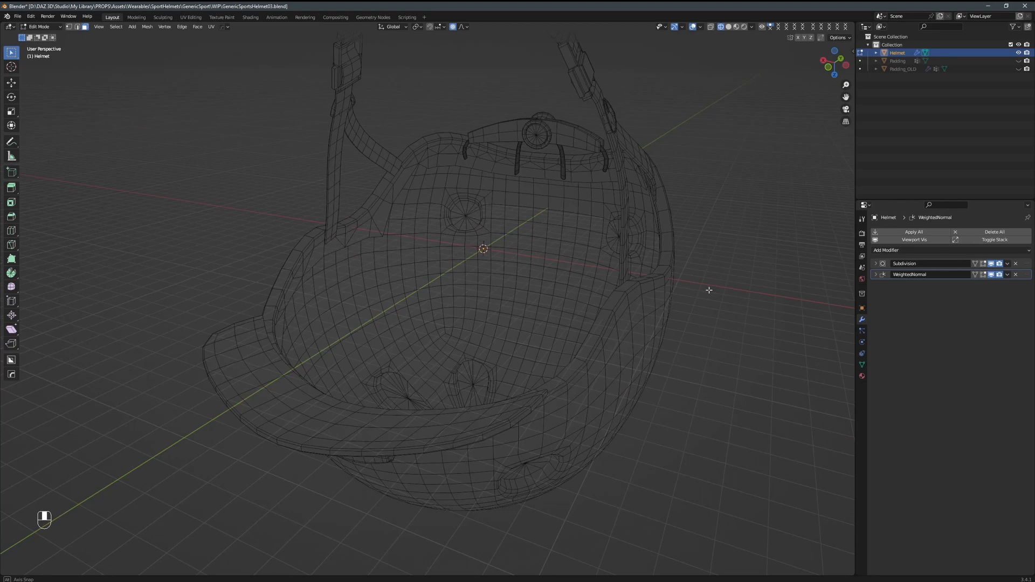
middle_drag(709, 290, 827, 192)
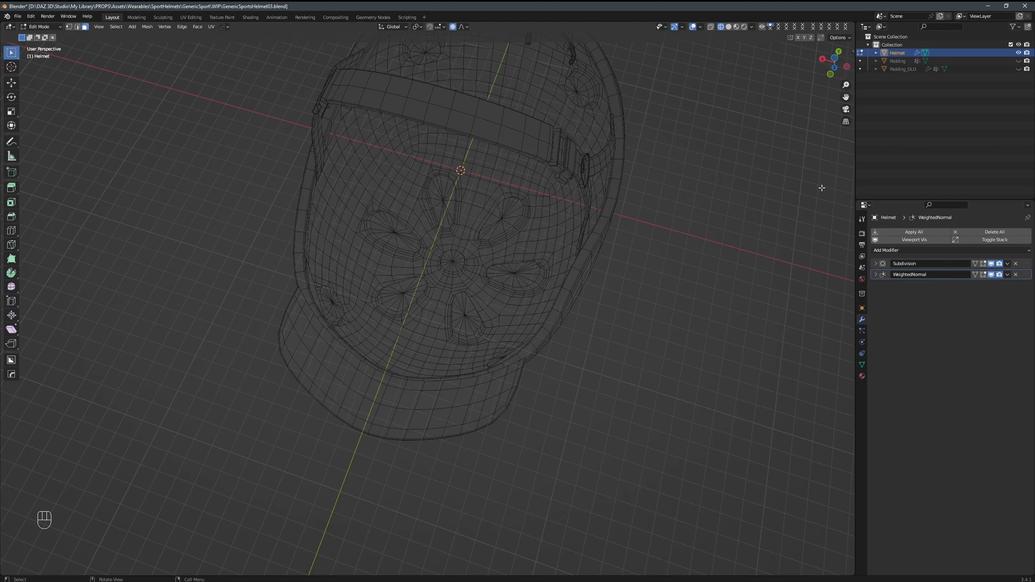
key(Tab)
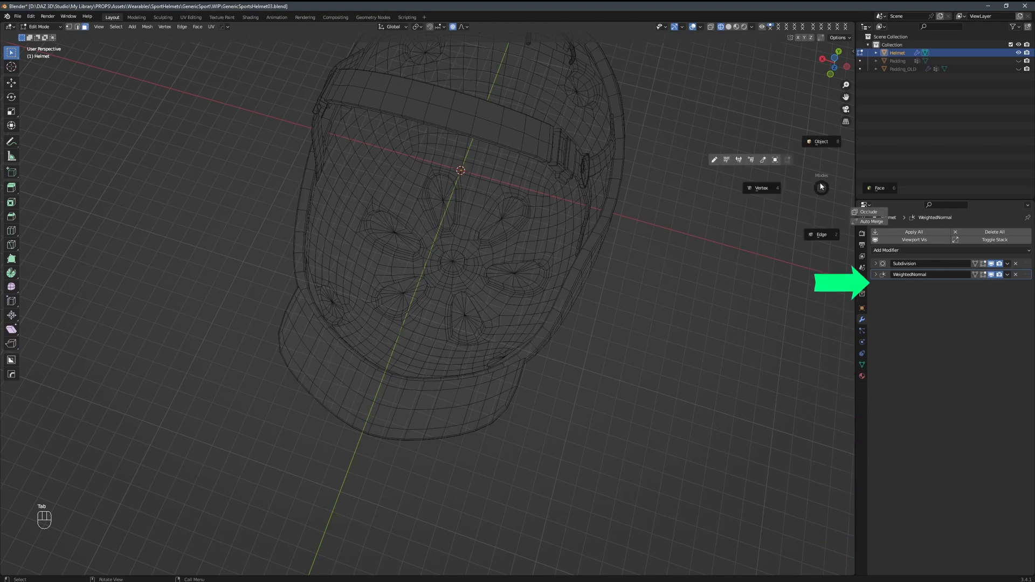
click(824, 154)
middle_drag(790, 166, 21, 98)
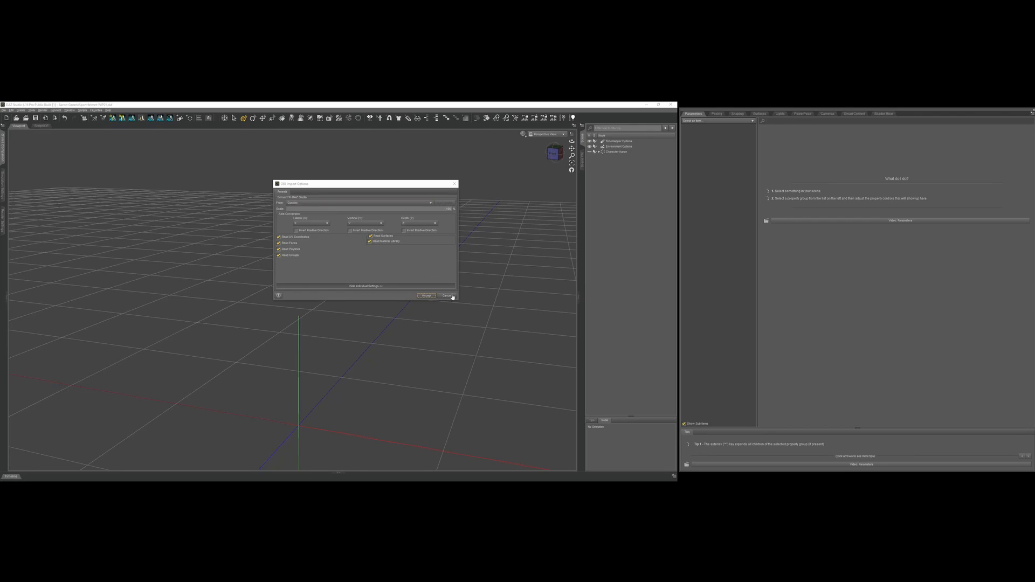
Switch to DAZ Studio and import the GenericSportsHelmet04 OBJ with the current import options.
click(426, 296)
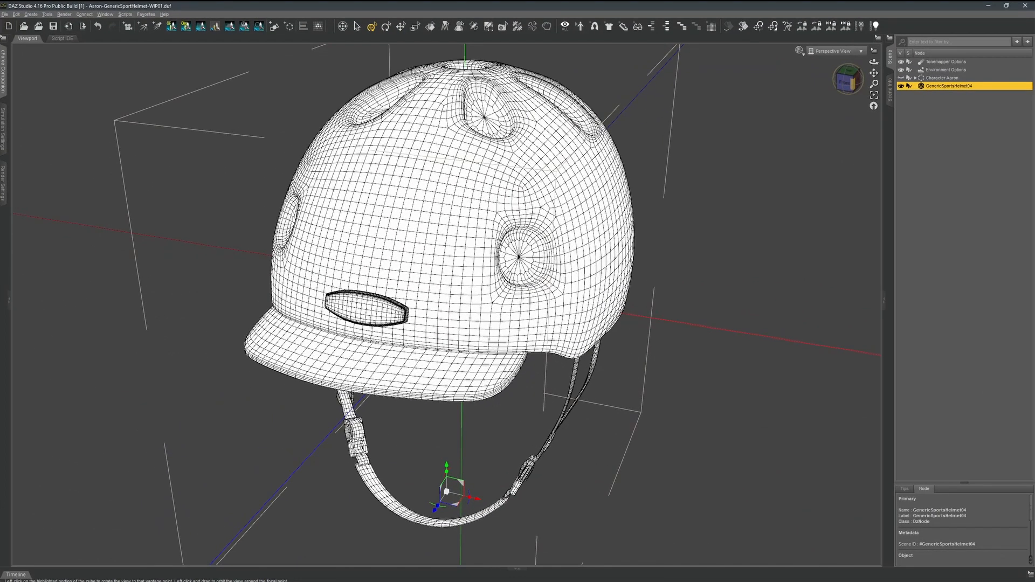
drag(828, 104, 827, 42)
drag(848, 78, 834, 61)
mouse_move(849, 78)
mouse_down()
mouse_move(894, 112)
mouse_move(884, 106)
mouse_up()
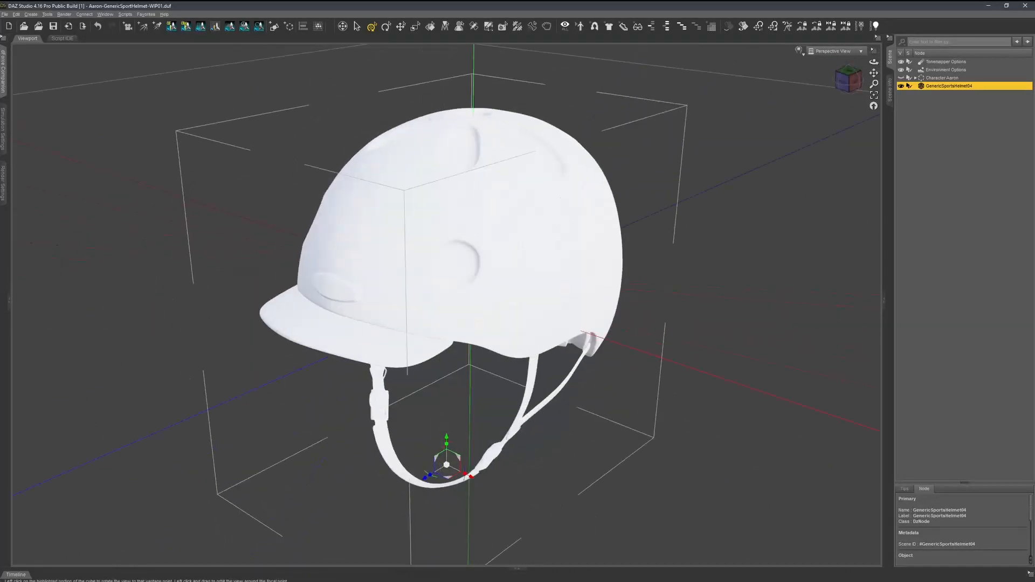
drag(849, 79, 848, 54)
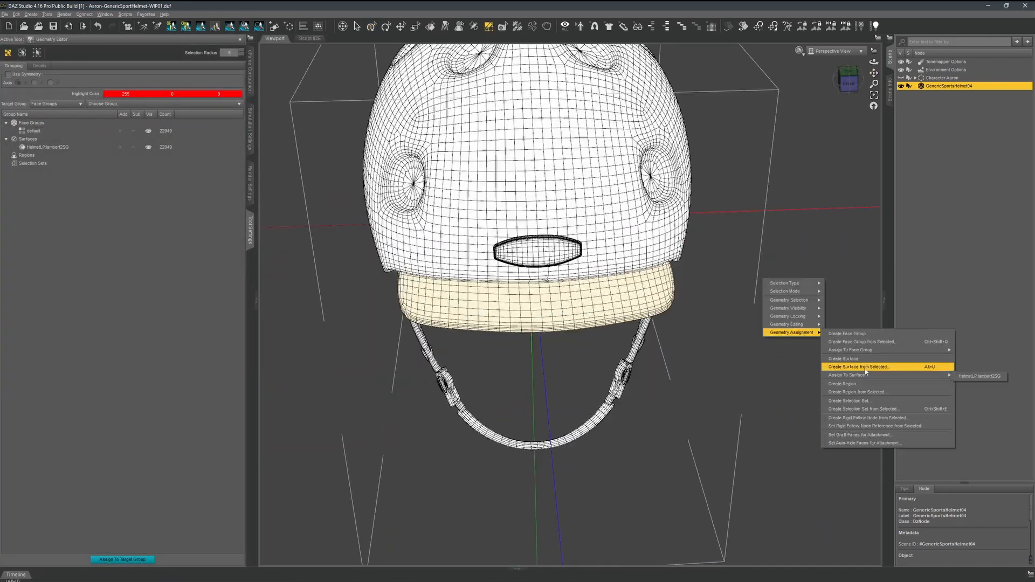
Assign the helmet's visor faces to a new surface named Screen.
click(857, 363)
text(Screen)
key(Return)
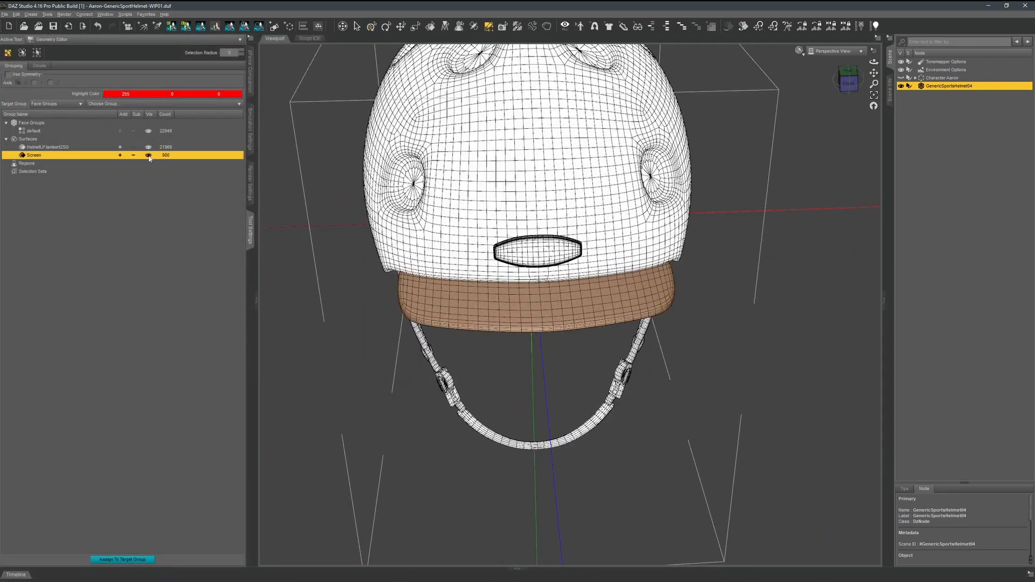
Select the logo plate's faces, excluding the other helmet parts, and assign them to a new surface named LogoPlate.
mouse_move(848, 79)
mouse_down()
mouse_move(843, 69)
mouse_move(857, 91)
mouse_move(845, 69)
mouse_move(857, 79)
mouse_move(852, 60)
mouse_move(862, 56)
mouse_move(844, 77)
mouse_move(857, 65)
mouse_move(847, 77)
mouse_move(866, 81)
mouse_move(836, 85)
mouse_move(841, 64)
mouse_move(854, 66)
mouse_move(859, 96)
mouse_move(873, 70)
mouse_move(869, 89)
mouse_move(858, 74)
mouse_up()
click(441, 247)
click(599, 272)
click(590, 286)
click(557, 192)
click(120, 155)
click(670, 270)
ctrl+click(427, 289)
right_click(295, 133)
right_click(285, 162)
click(119, 156)
click(32, 156)
click(739, 348)
click(120, 155)
click(582, 270)
right_click(28, 139)
click(59, 145)
text(LogoPlate)
key(Return)
Select the connected faces of the helmet's outer shell and assign them to a new surface named Shell.
click(470, 215)
key(ctrl+asterisk)
click(847, 82)
click(589, 203)
key(ctrl+asterisk)
click(138, 158)
right_click(599, 184)
click(798, 253)
text(Shell)
key(Return)
Toggle the visibility of the surface groups to isolate the remaining helmet parts for surface assignment.
click(148, 147)
click(148, 147)
click(148, 156)
drag(874, 73, 873, 100)
mouse_move(848, 79)
mouse_down()
mouse_move(831, 83)
mouse_move(842, 62)
mouse_up()
click(148, 164)
click(148, 179)
drag(874, 84, 874, 70)
click(745, 113)
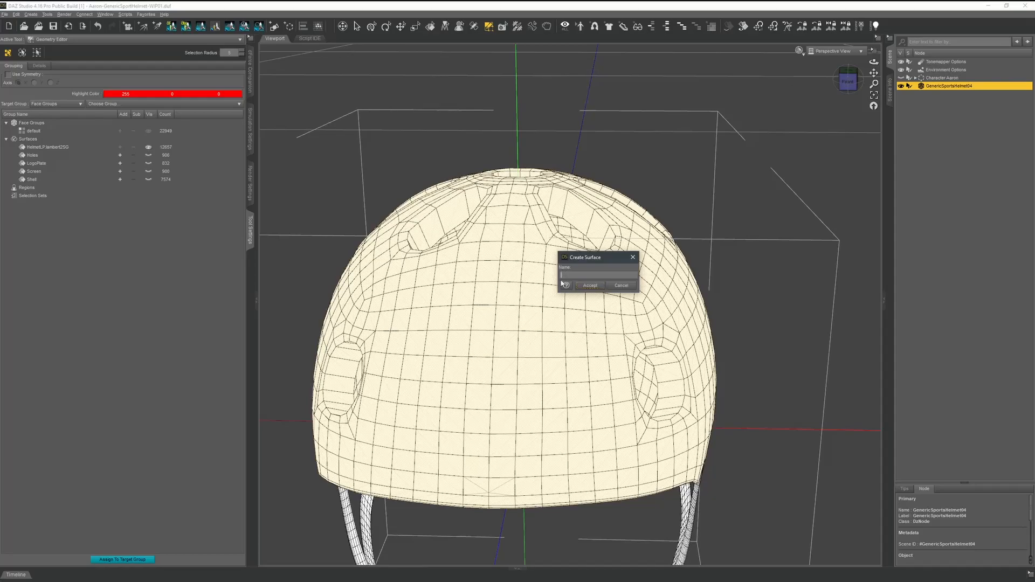
key(Return)
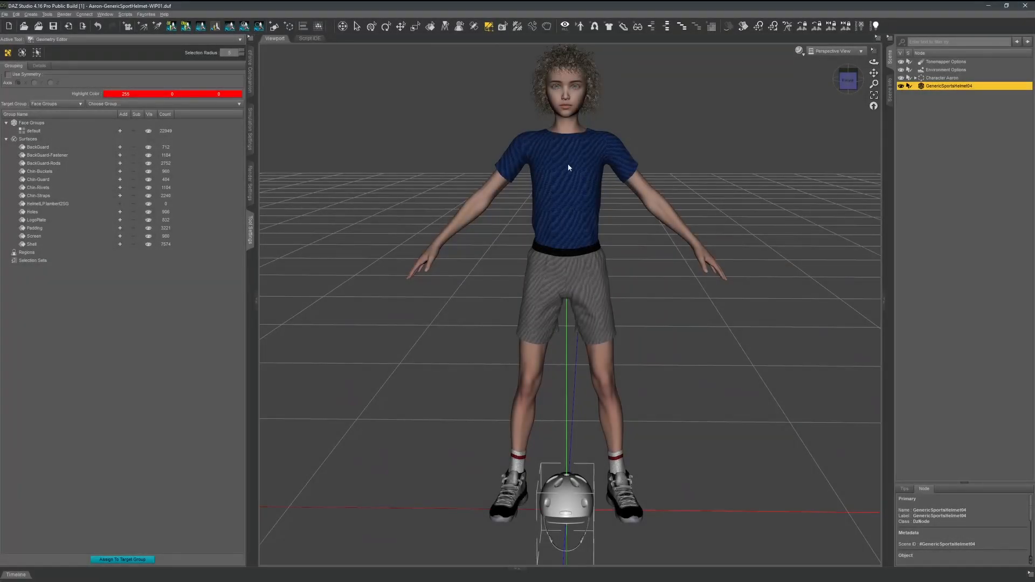
Raise the helmet from the floor onto the character's head and select the character's Head bone.
drag(847, 81, 803, 87)
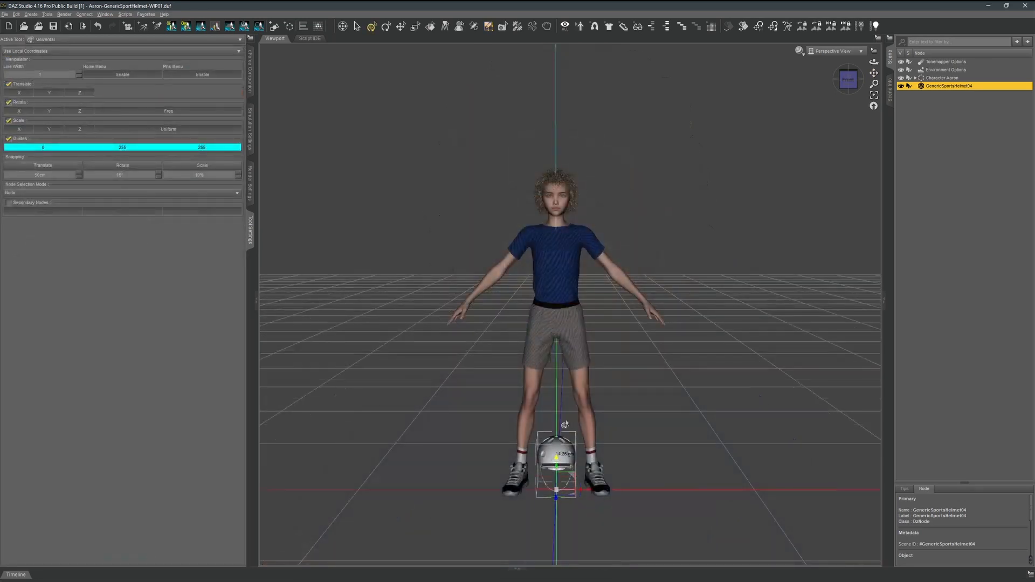
drag(566, 474, 567, 194)
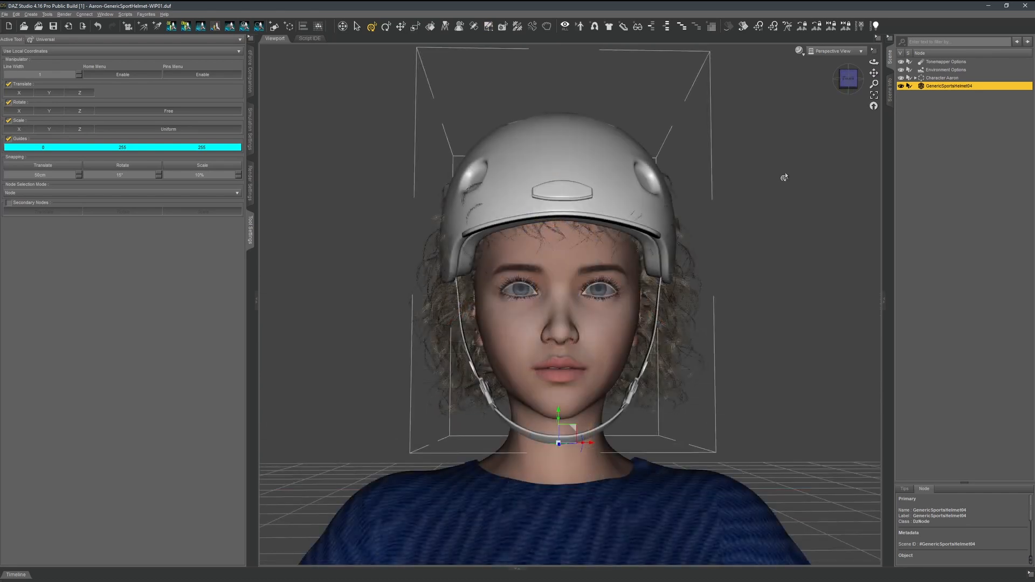
scroll(781, 178, up, 2)
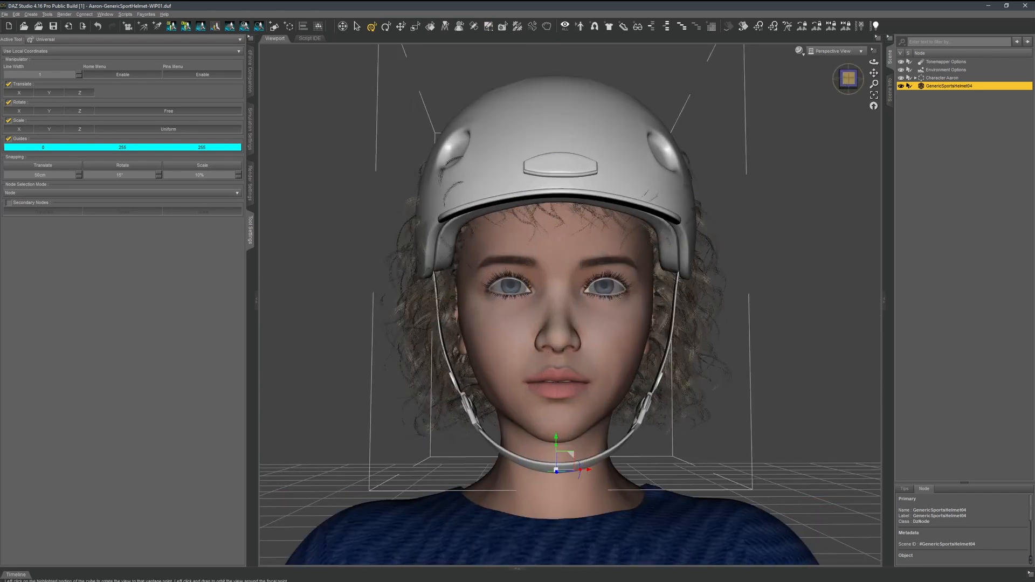
click(636, 352)
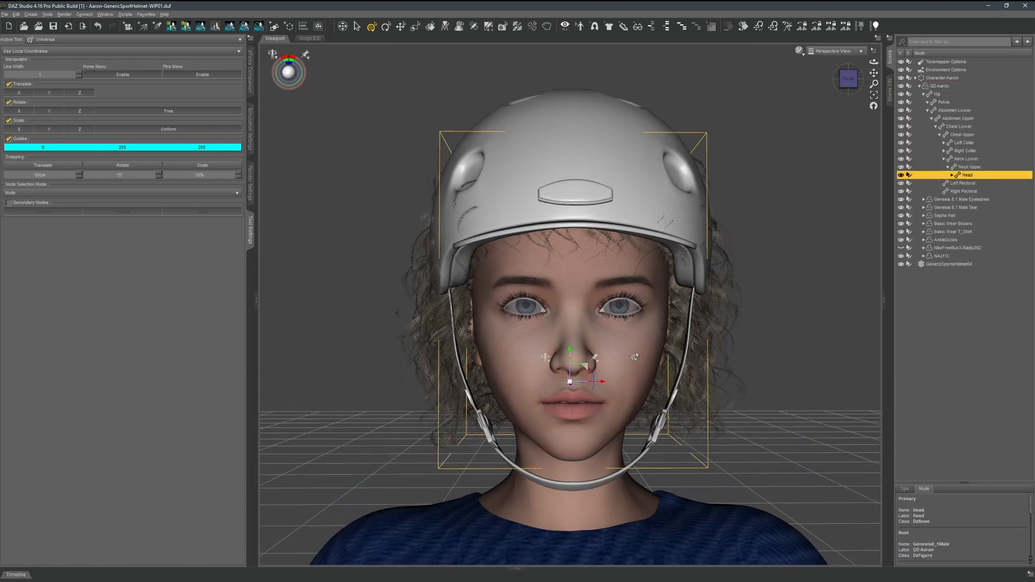
View the head from its left side, hide the character's hair and switch the viewport shading to Wireframe.
click(847, 82)
click(916, 264)
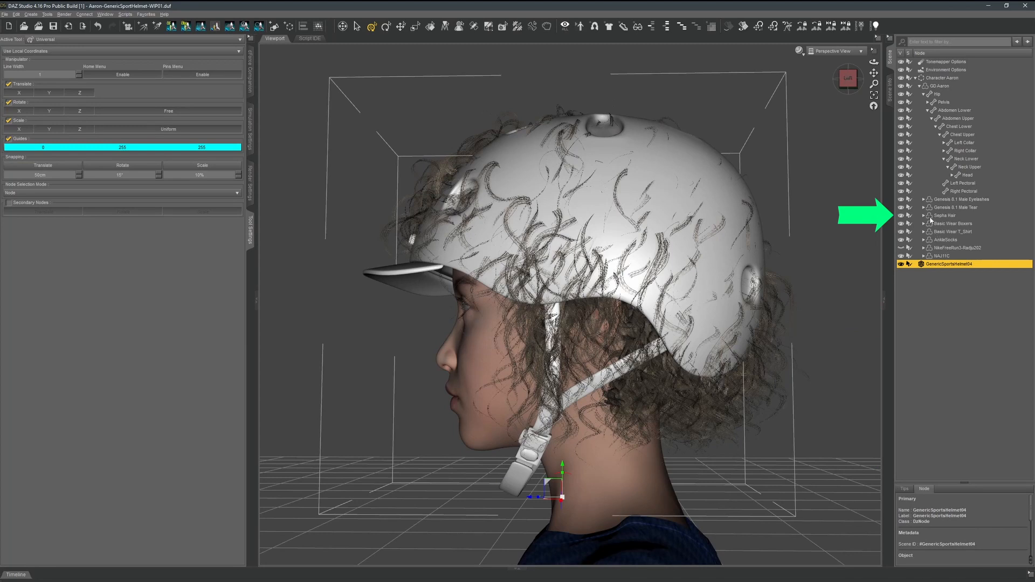
click(901, 216)
click(798, 51)
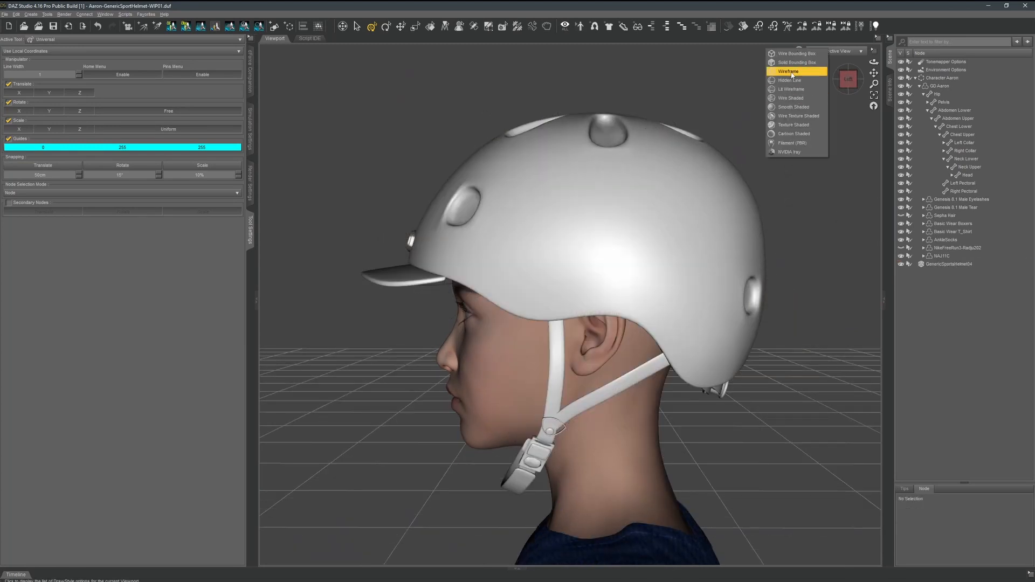
click(788, 72)
Move the helmet slightly along the Z axis to adjust its fit on the head, working from both side views.
scroll(789, 98, up, 2)
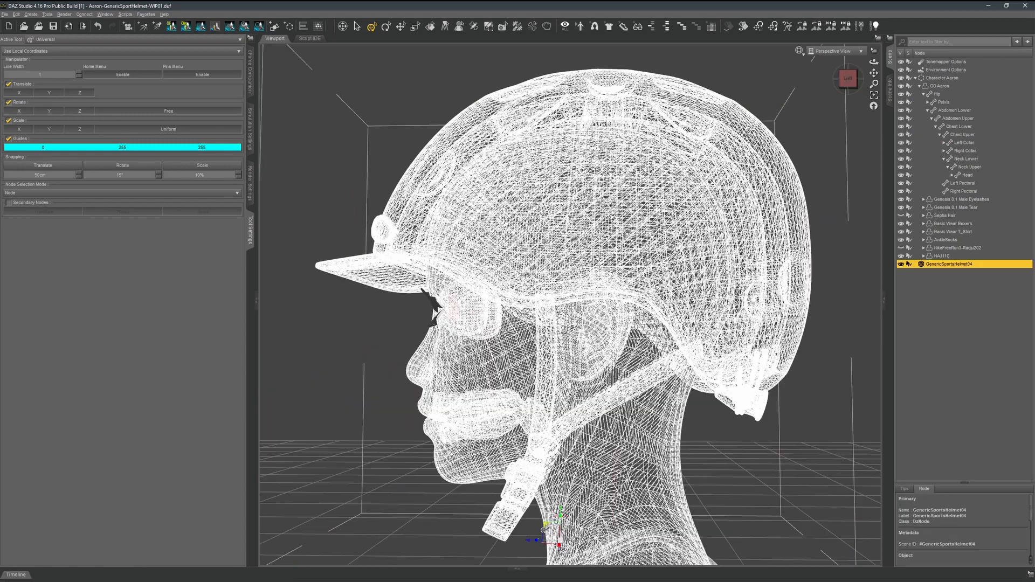
drag(544, 531, 525, 528)
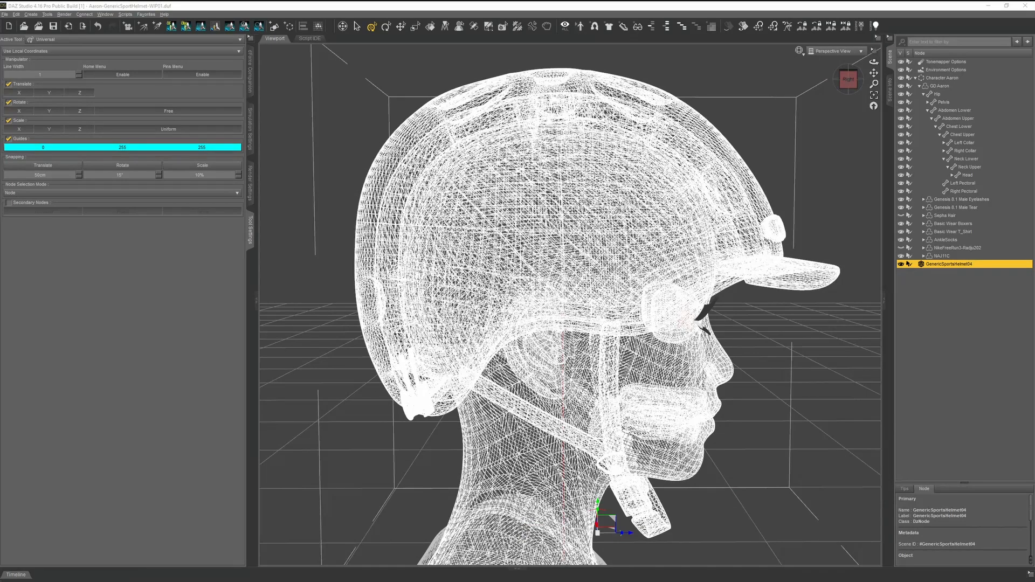
drag(621, 532, 623, 532)
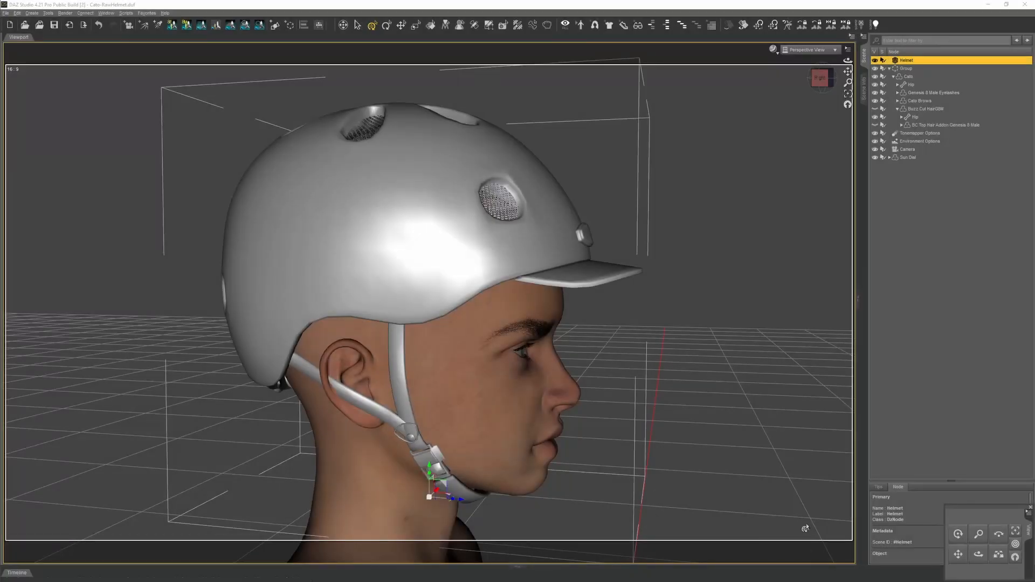
Fit the Helmet to the Cato figure with the Transfer Utility, using Default item shapes and no projection template, and select the fitted Helmet.
click(863, 36)
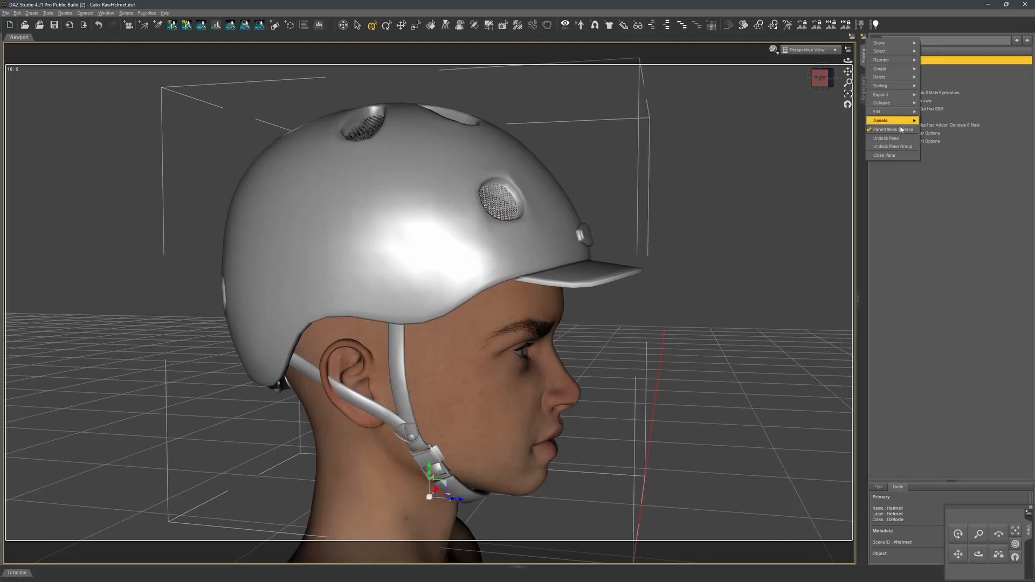
mouse_move(895, 121)
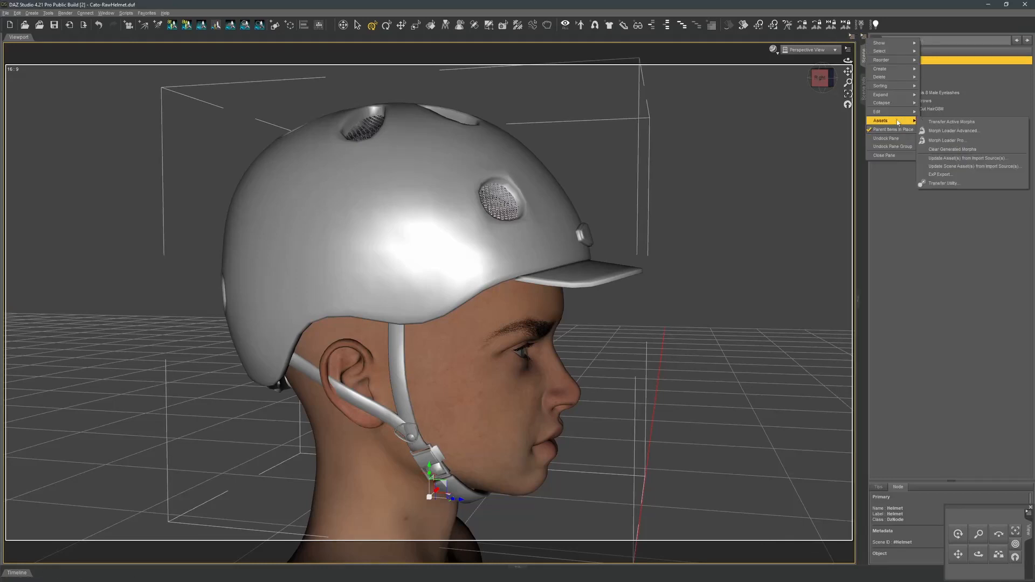
click(953, 184)
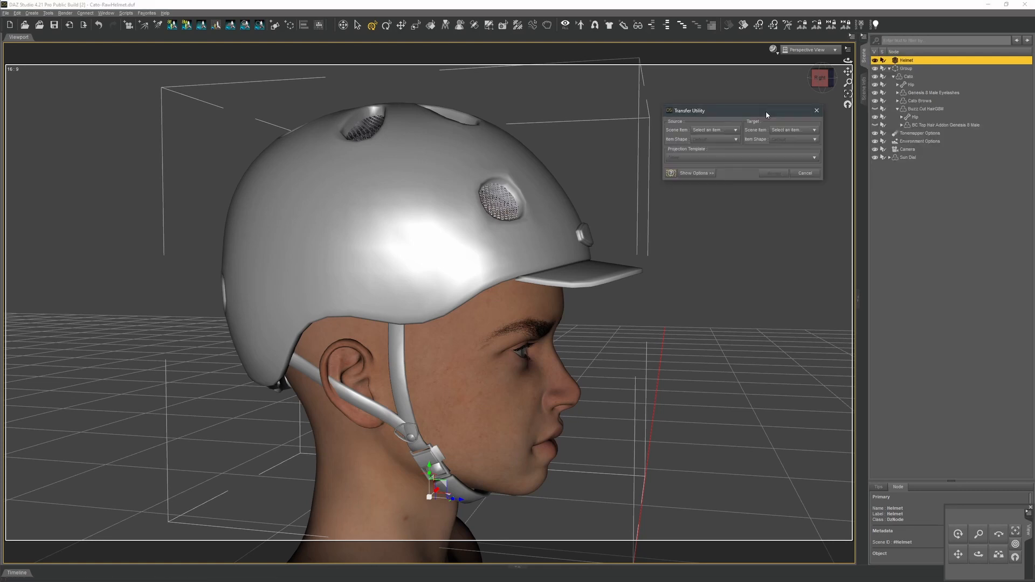
click(725, 131)
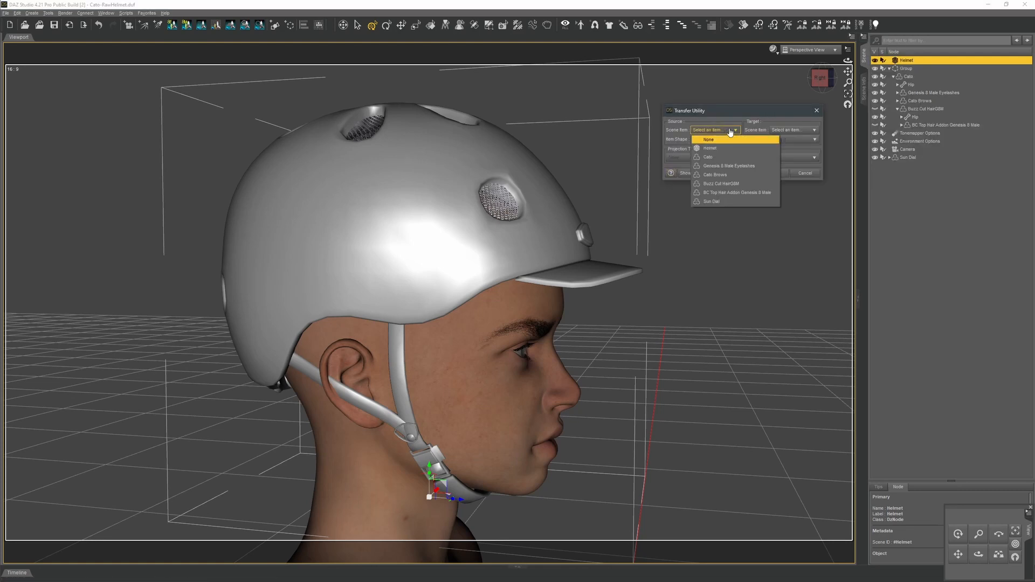
click(709, 156)
click(773, 131)
click(775, 147)
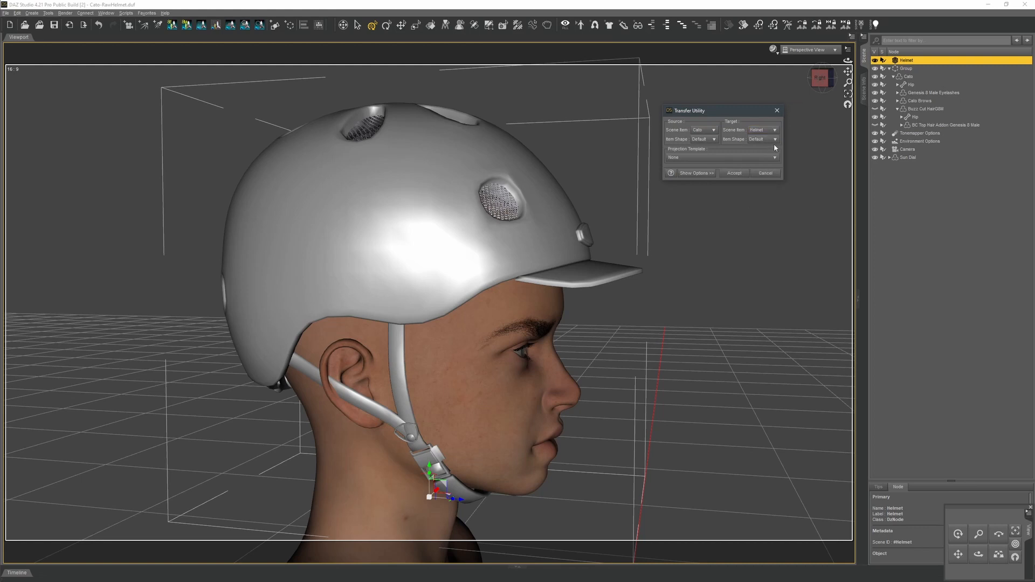
click(734, 173)
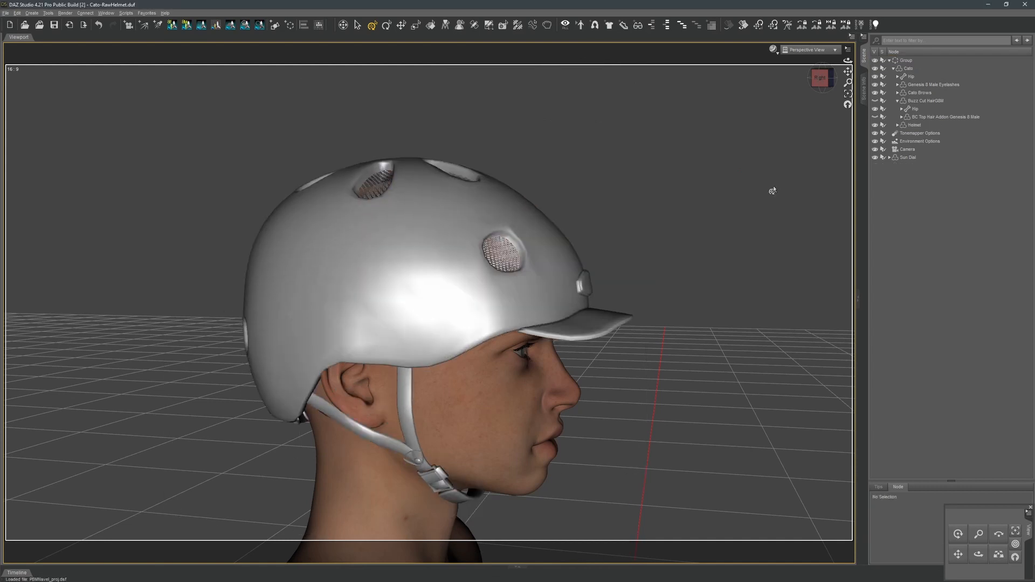
click(827, 82)
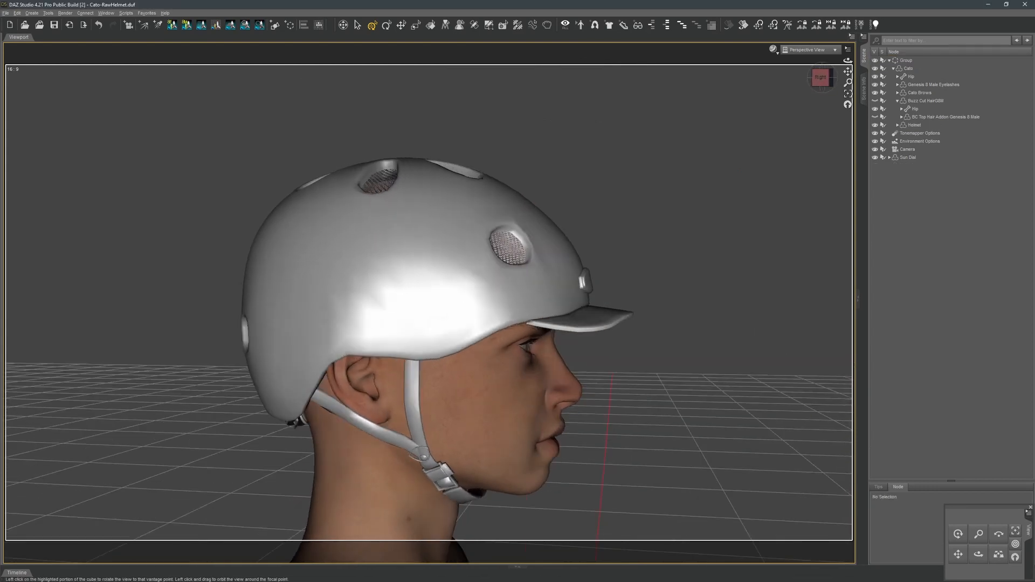
click(916, 127)
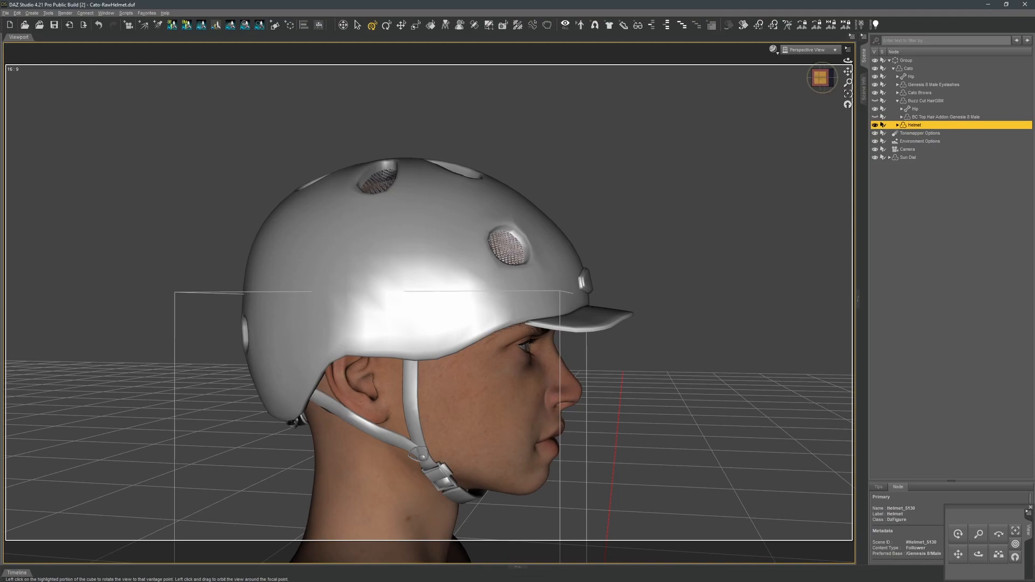
drag(825, 86, 755, 87)
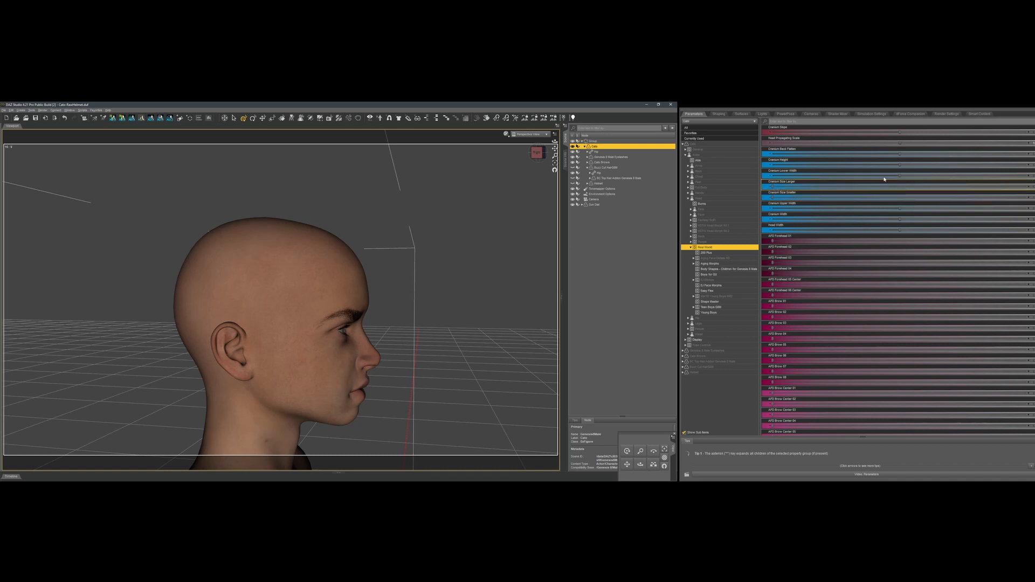
Show the fitted helmet and vary the Cato figure's Cranium Height morph, lowering and raising it to test the fit.
drag(899, 167, 844, 168)
click(1033, 165)
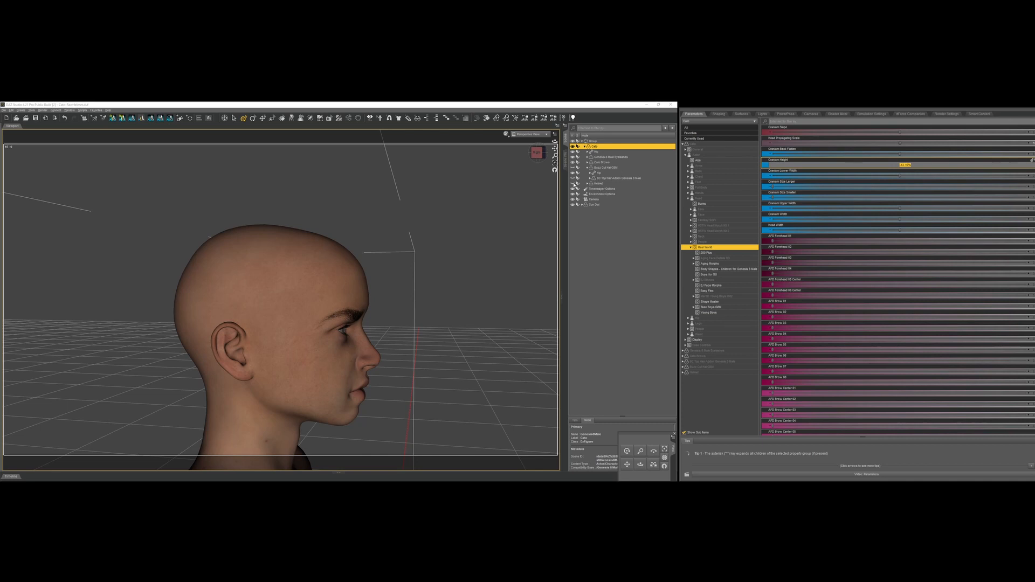
click(572, 184)
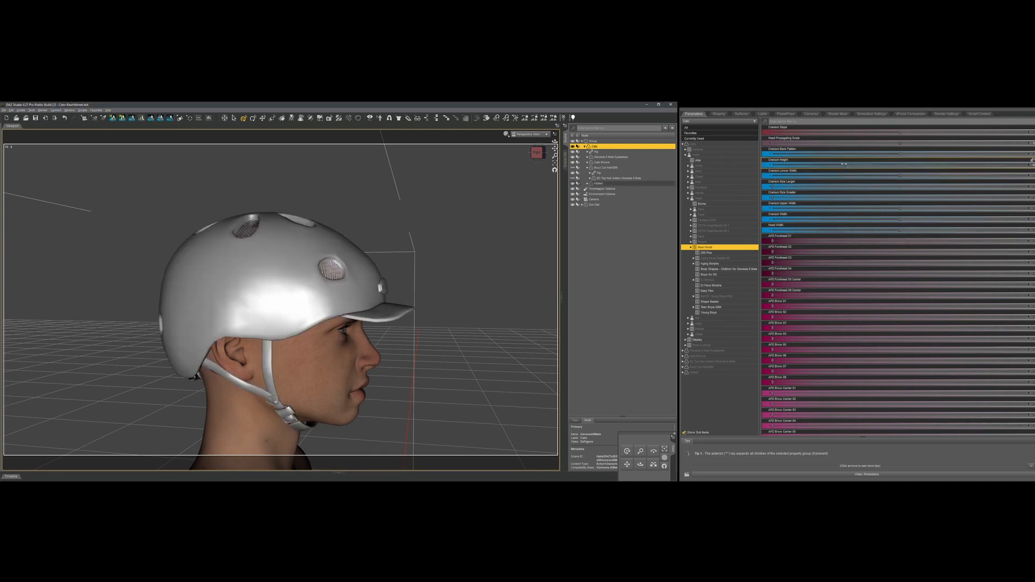
drag(844, 167, 931, 167)
Vary the Cato figure's Forehead Slope morph in both directions to test how the helmet follows.
scroll(805, 404, down, 10)
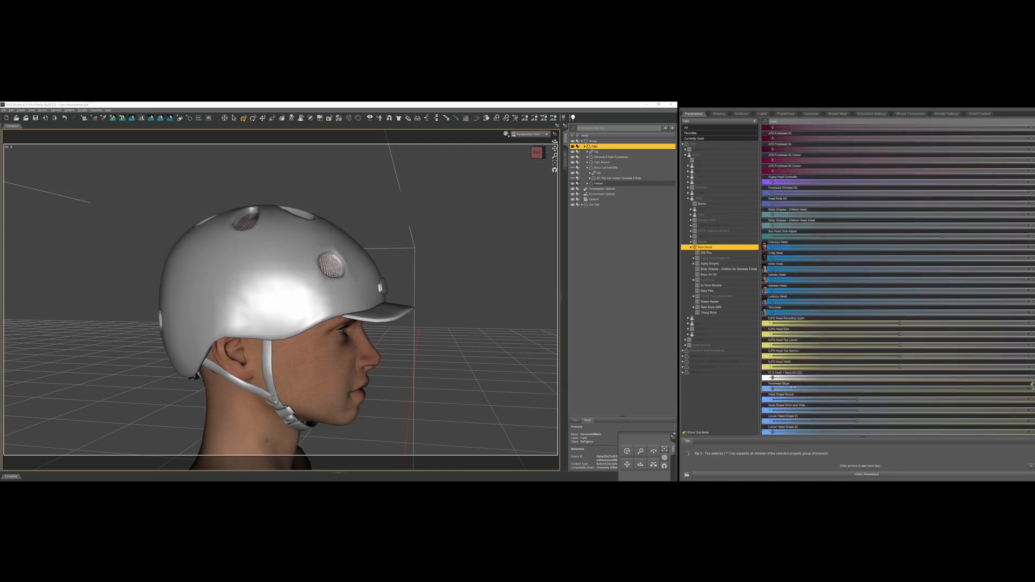
drag(793, 387, 987, 405)
drag(894, 392, 735, 378)
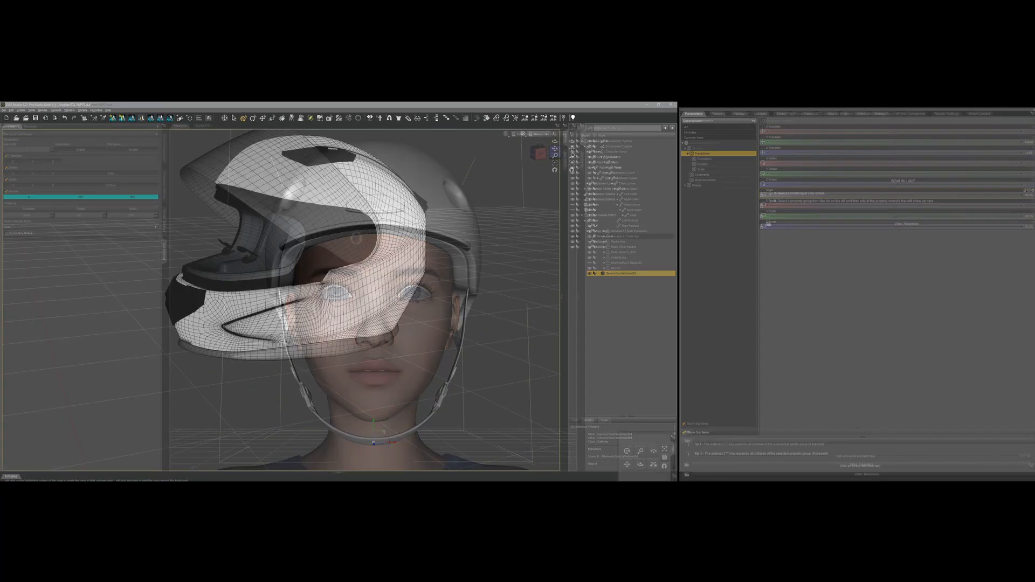
Select the full-face helmet's Strap Lower bone and rotate it slightly about the Y axis.
click(604, 237)
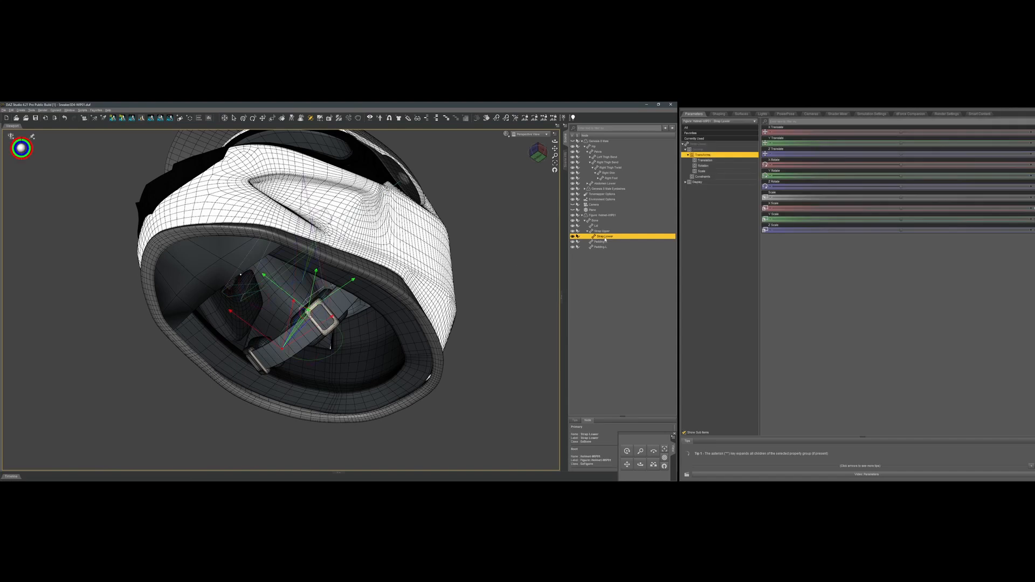
drag(900, 176, 905, 176)
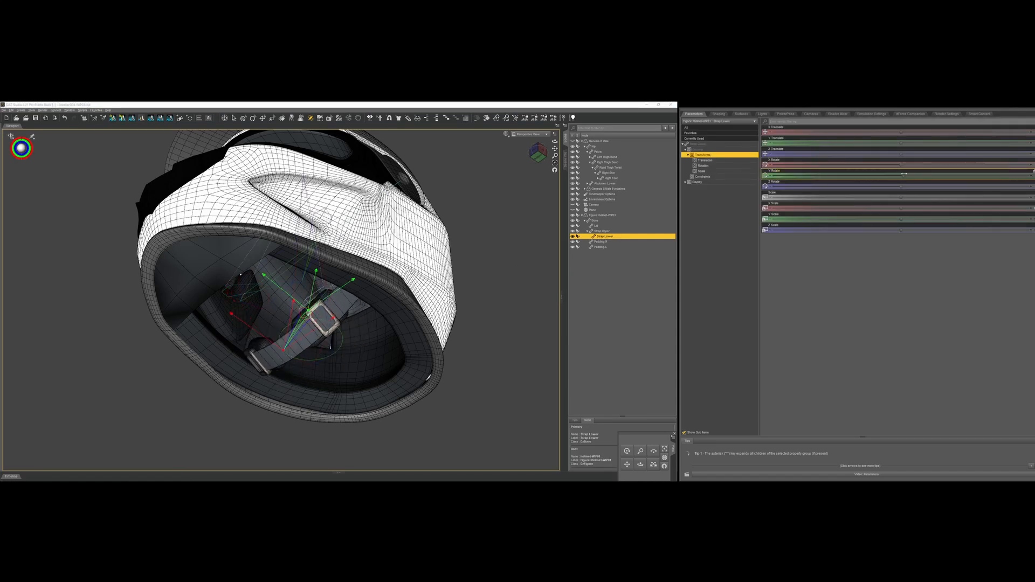
drag(903, 174, 906, 174)
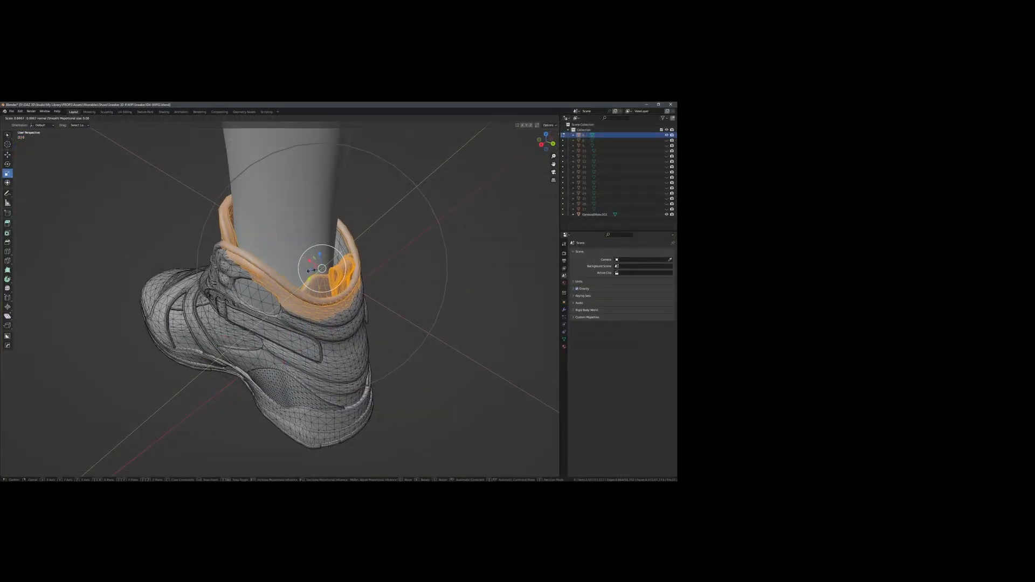
Switch to Blender, scale and move the sneaker's collar around the ankle, and adjust the sneaker's morph in DAZ Studio.
drag(312, 270, 313, 270)
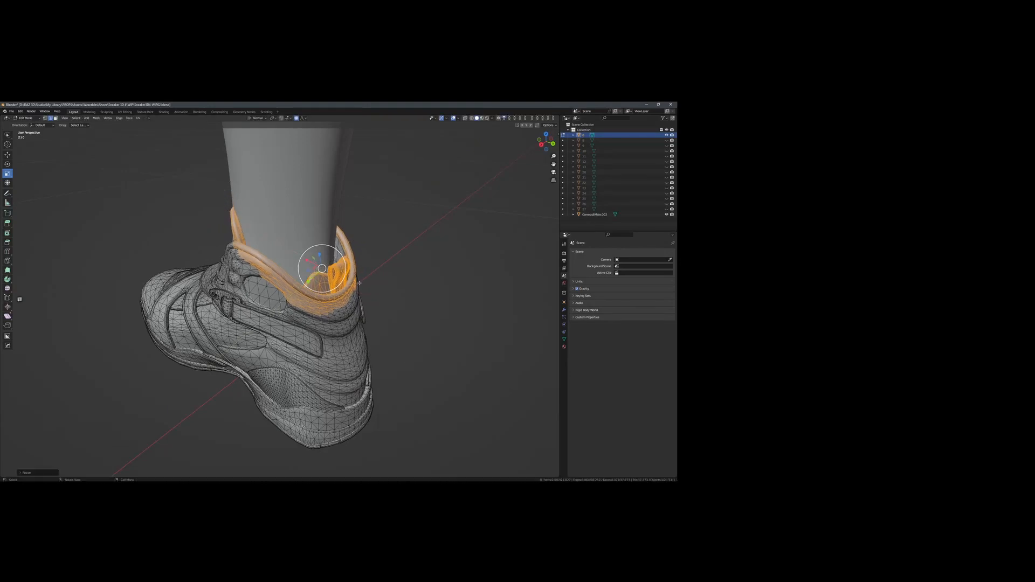
click(7, 155)
middle_drag(264, 275, 302, 266)
drag(307, 266, 294, 267)
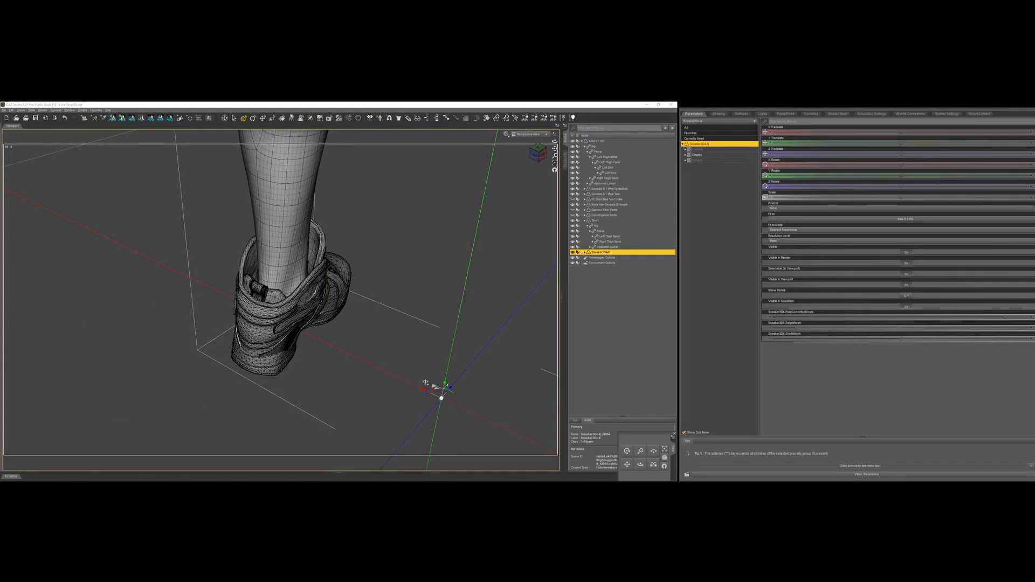
drag(924, 339, 855, 329)
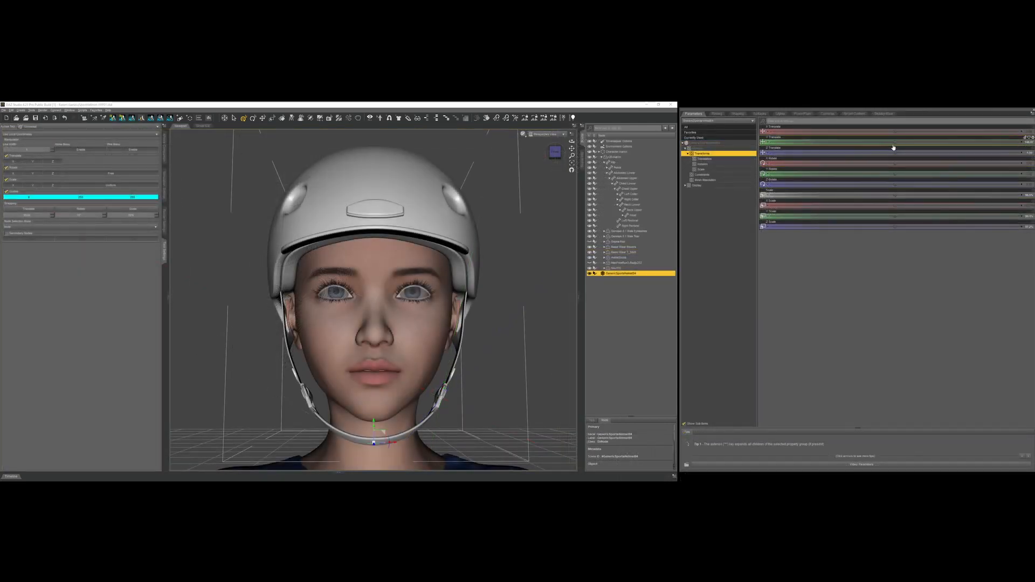
Raise the sports helmet slightly on the character's head along the Y axis.
drag(895, 142, 898, 142)
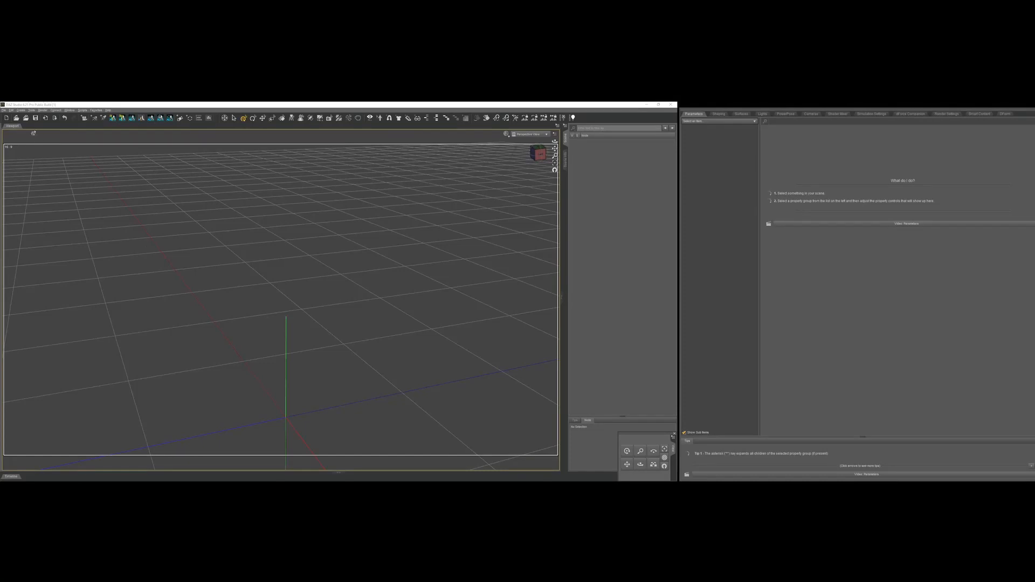
Create a 100 cm cube primitive with 50 divisions, Object Center origin and Y Positive axis, and apply a base color to its surface.
click(21, 110)
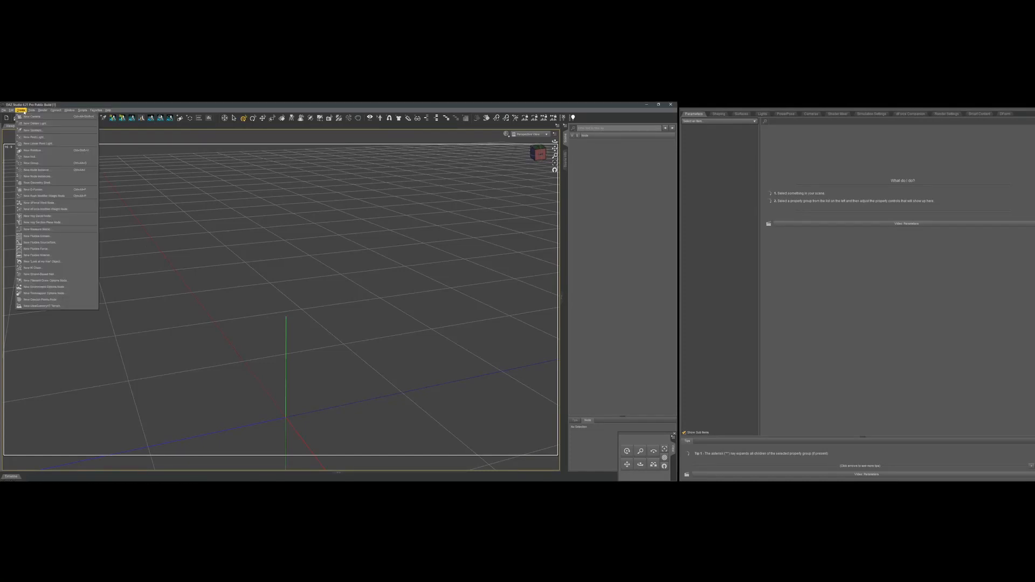
click(40, 151)
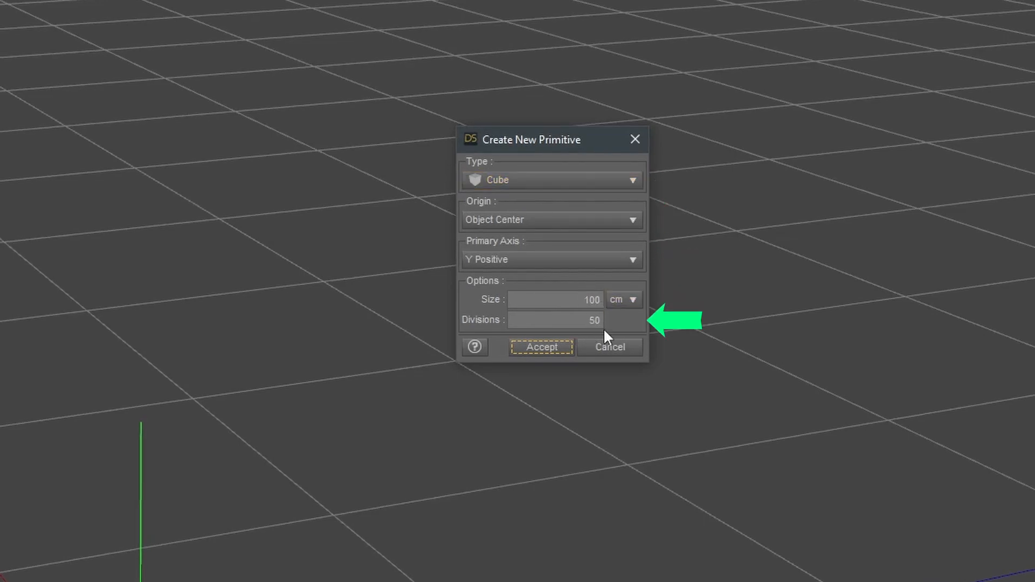
click(542, 348)
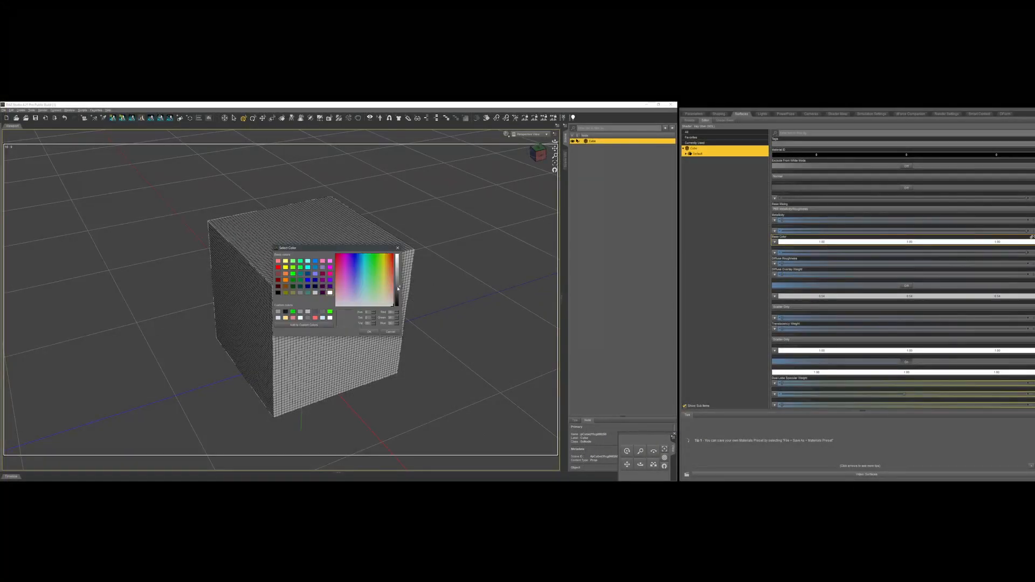
click(369, 332)
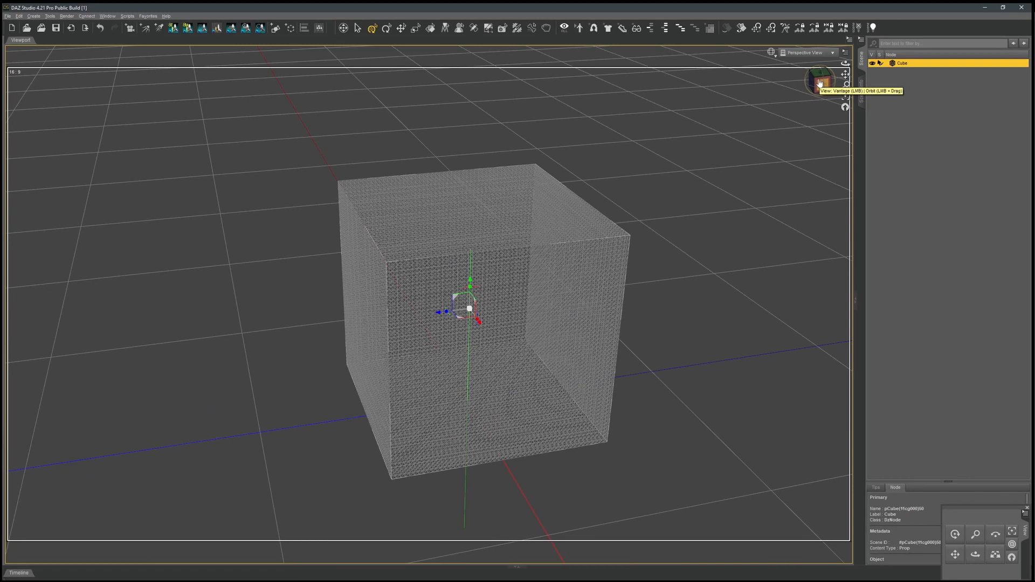
Add a new D-Former with the default name to the selected cube.
drag(815, 87, 842, 89)
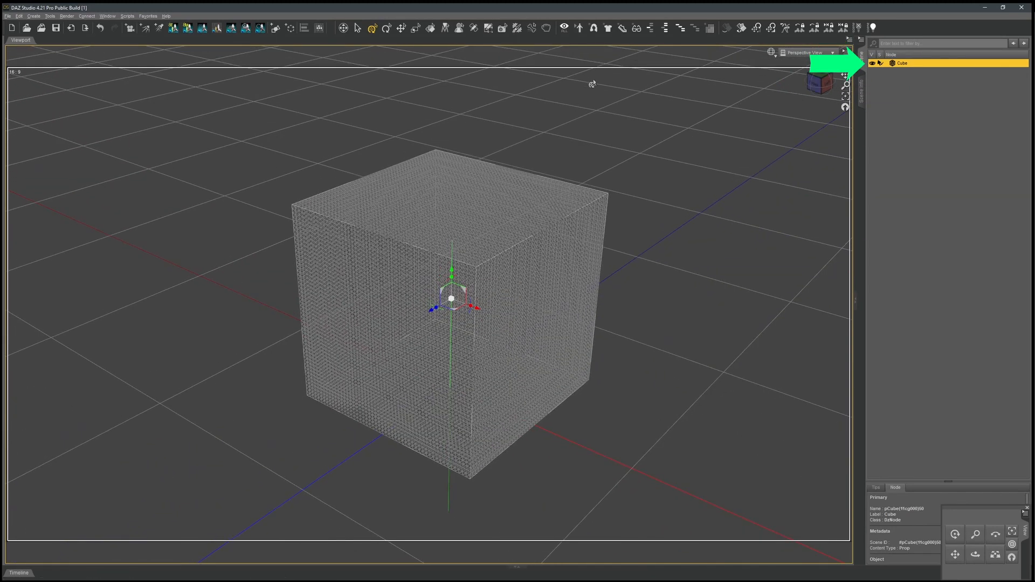
click(34, 16)
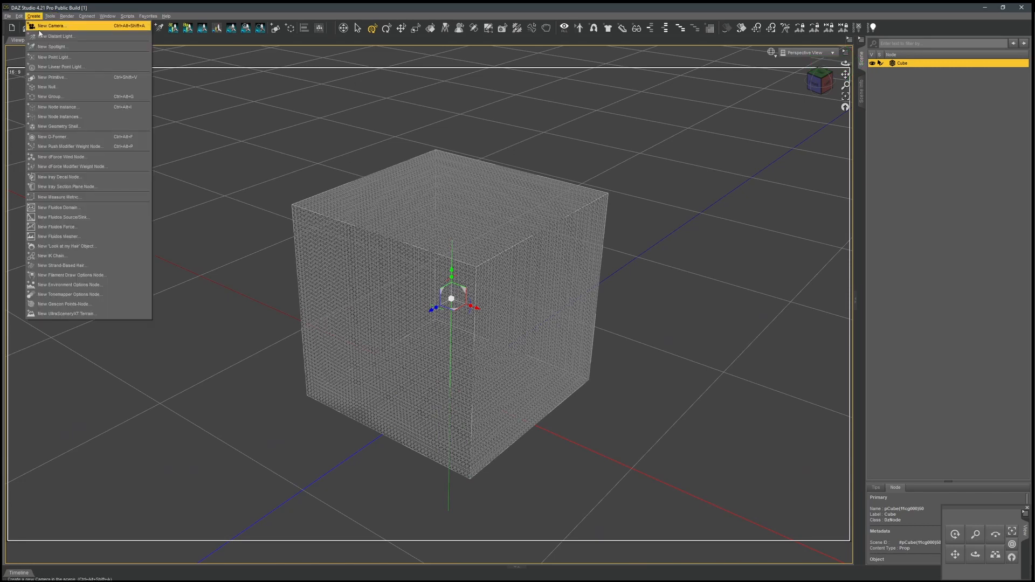
click(65, 138)
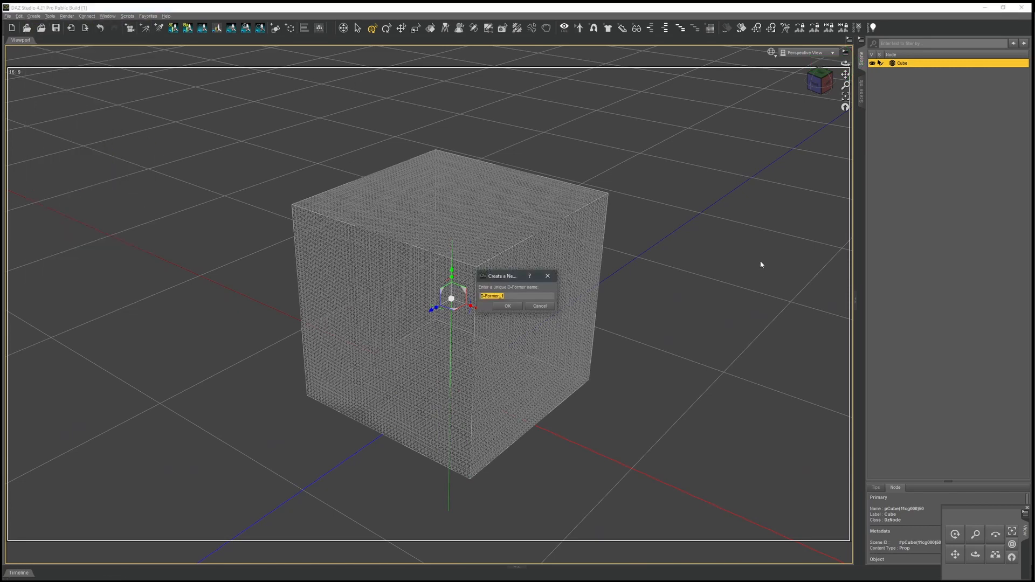
click(507, 306)
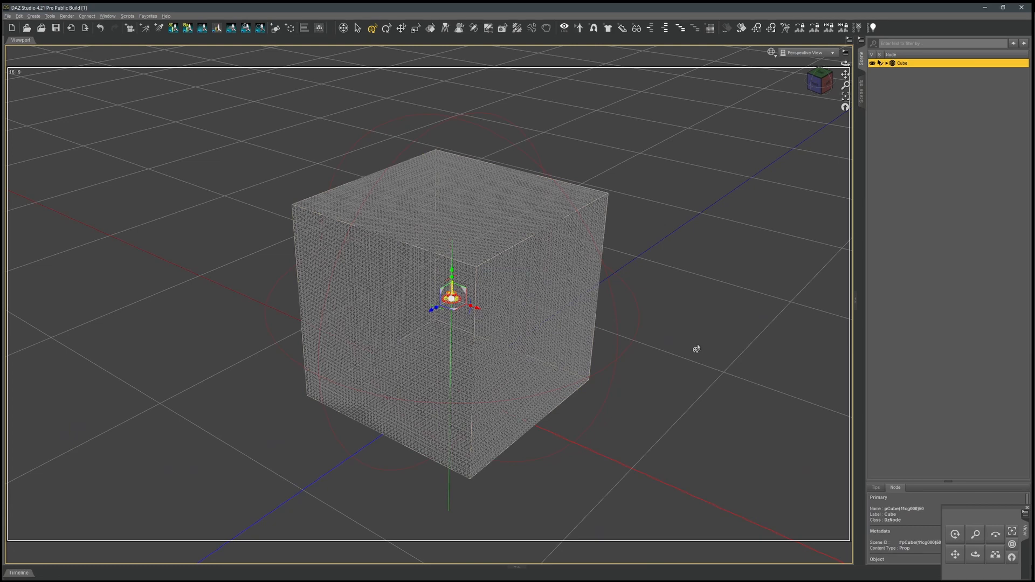
scroll(689, 338, up, 10)
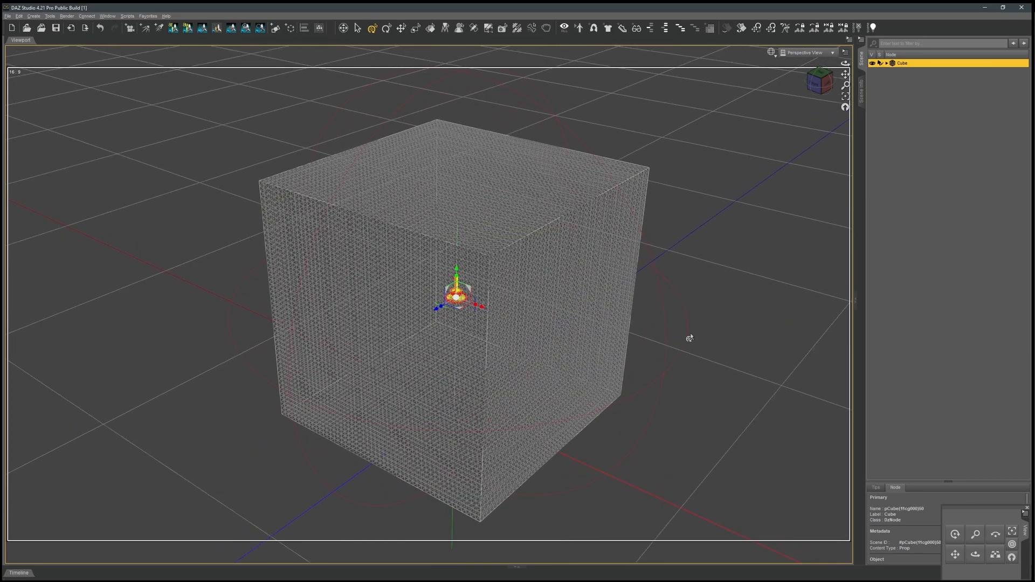
scroll(689, 338, up, 5)
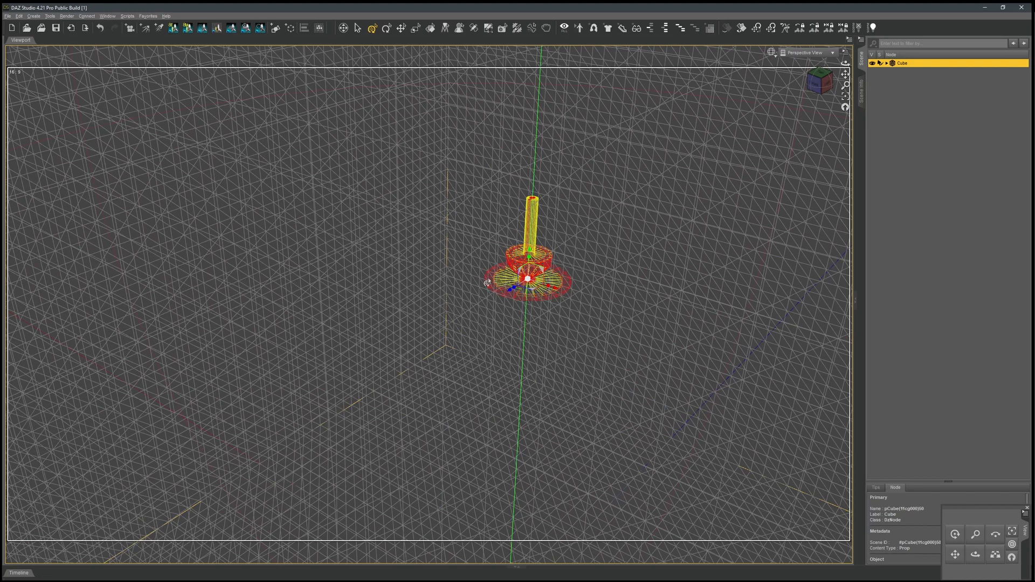
Expand the cube's node hierarchy and inspect the D-Former's base, deformer and field nodes in turn.
scroll(617, 308, down, 10)
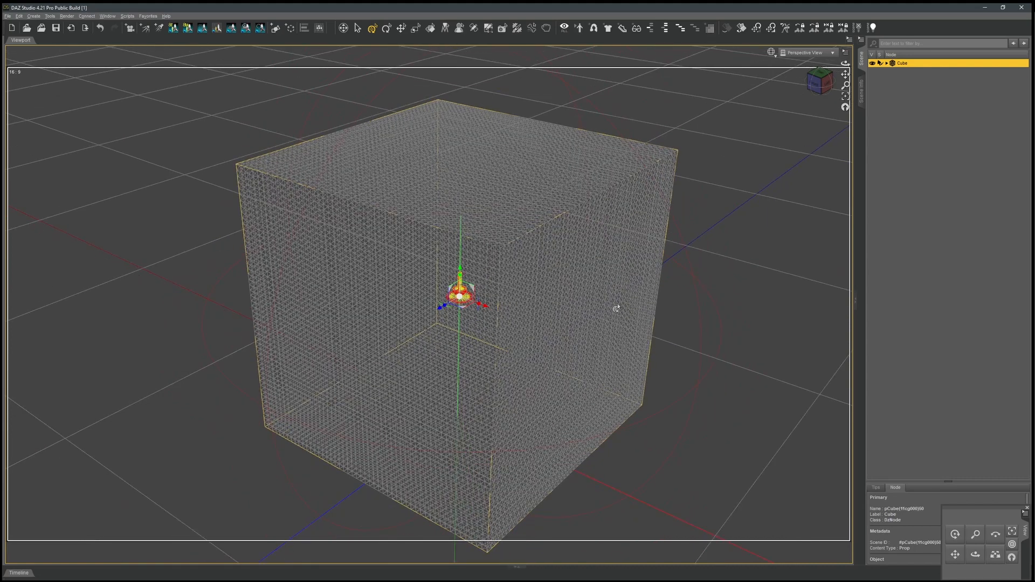
scroll(618, 300, down, 2)
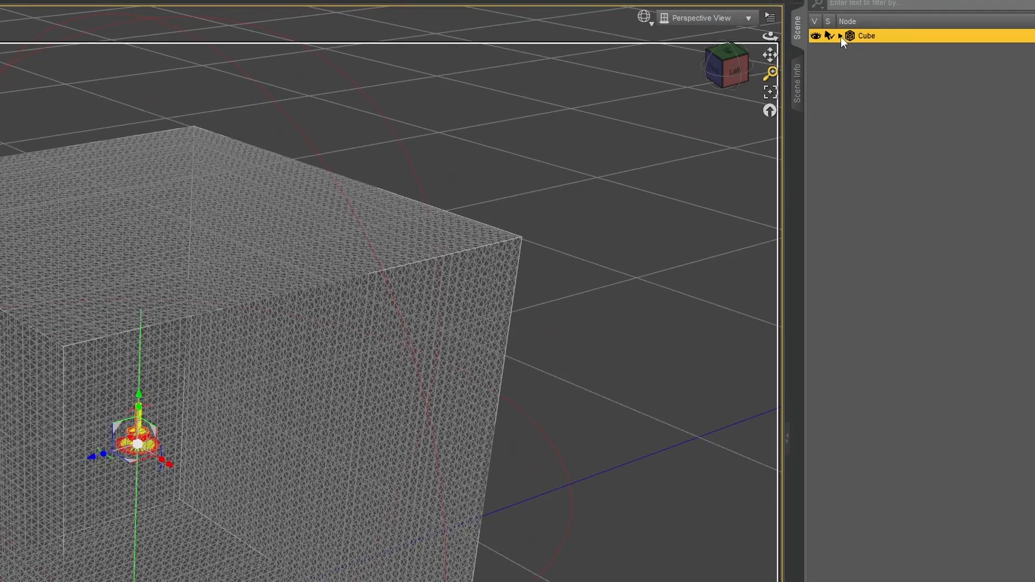
click(840, 36)
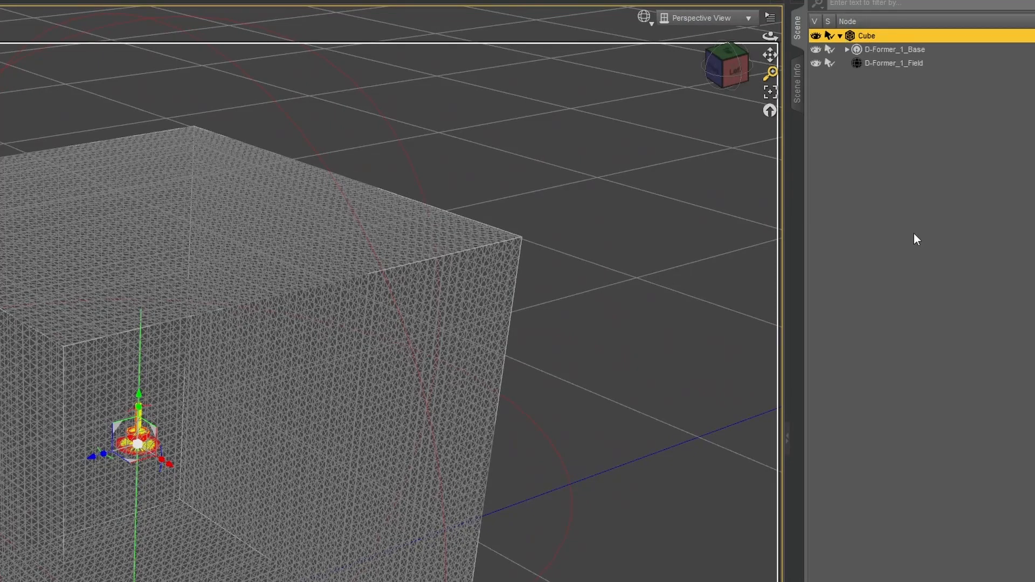
click(894, 49)
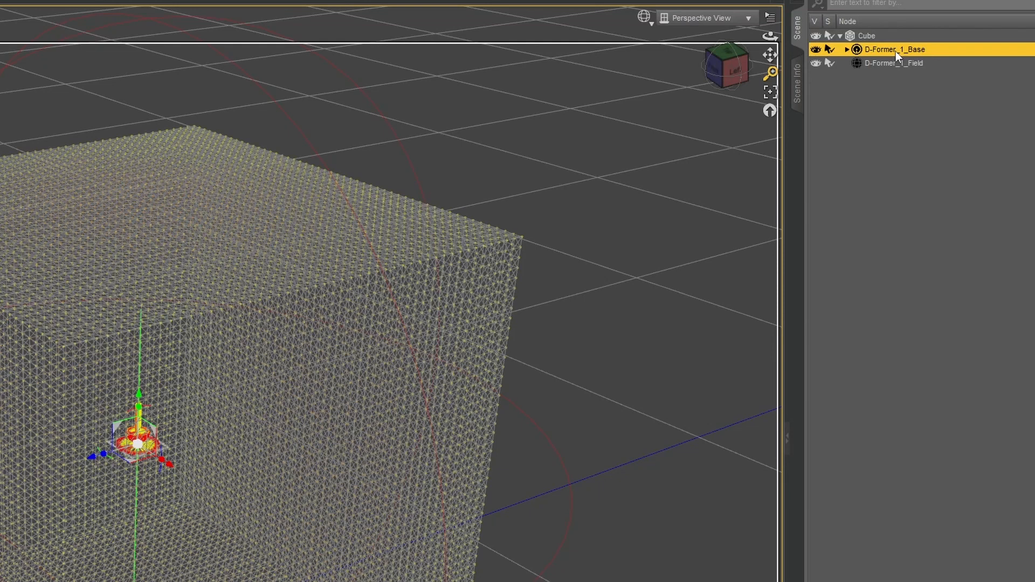
click(847, 49)
click(890, 62)
click(890, 77)
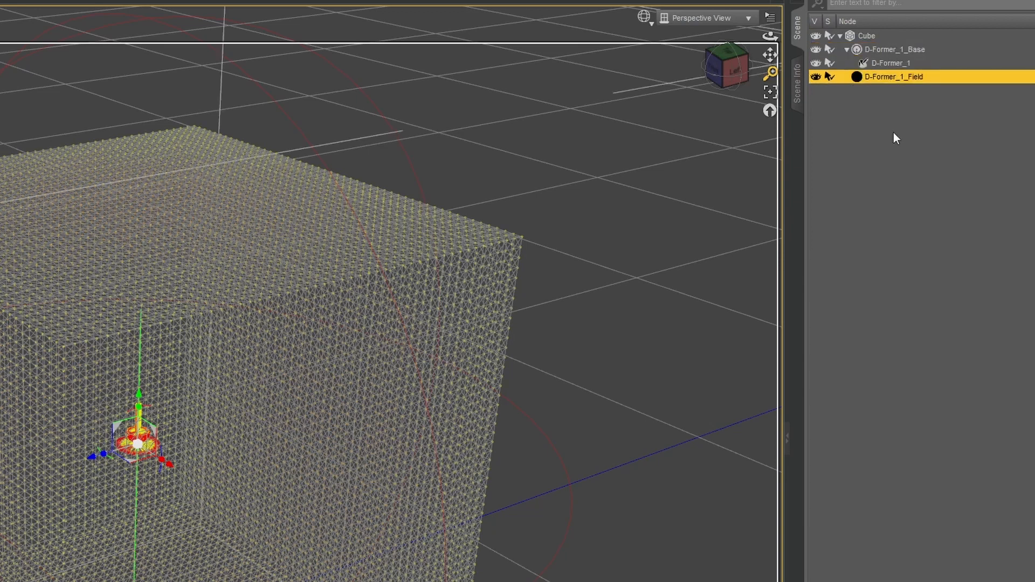
click(894, 49)
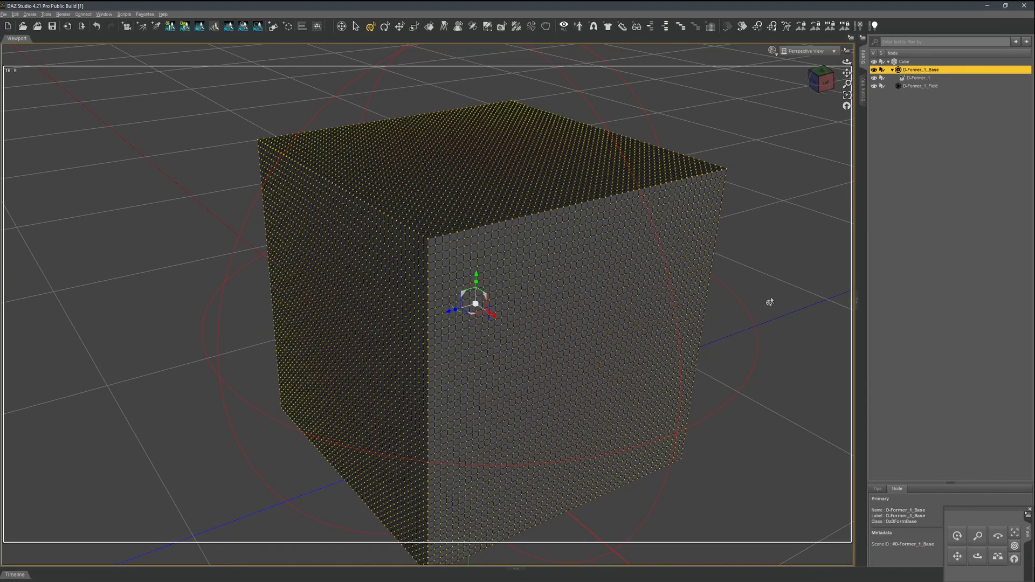
Move D-Former_1_Field up to the cube's top face, then over to one top corner, and shrink it around that corner.
scroll(769, 298, up, 1)
scroll(767, 298, up, 4)
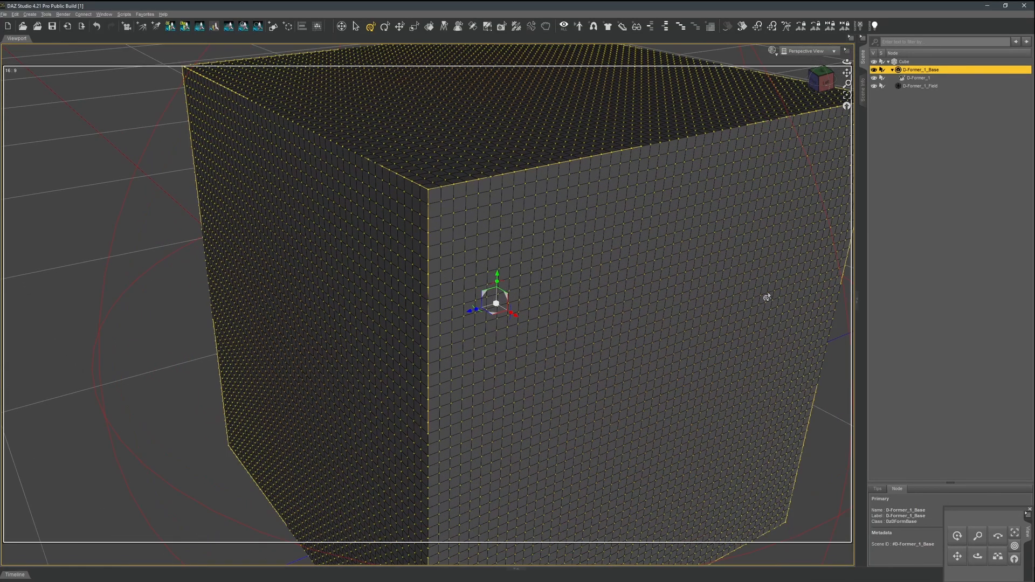
scroll(545, 281, down, 7)
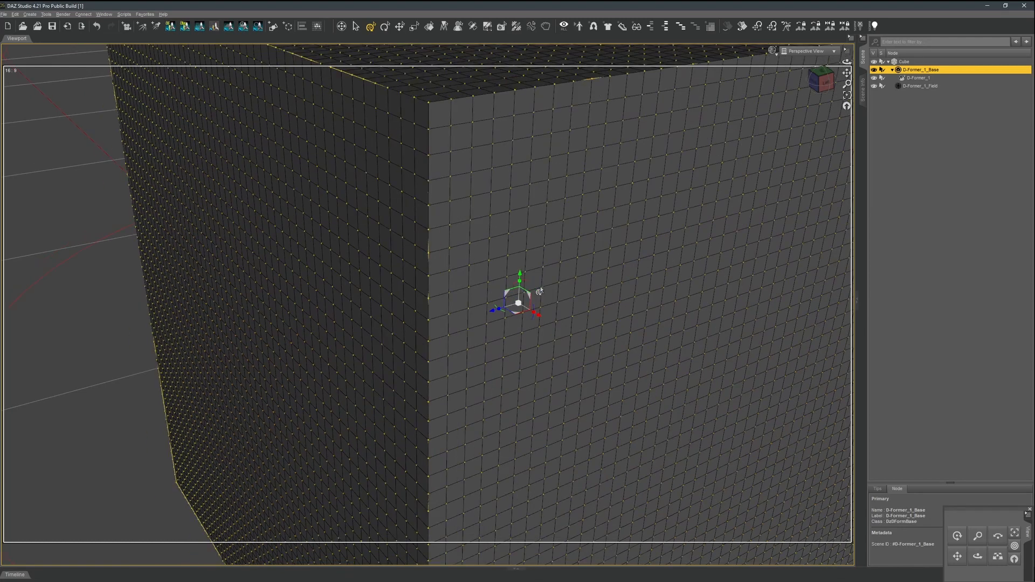
scroll(546, 279, down, 3)
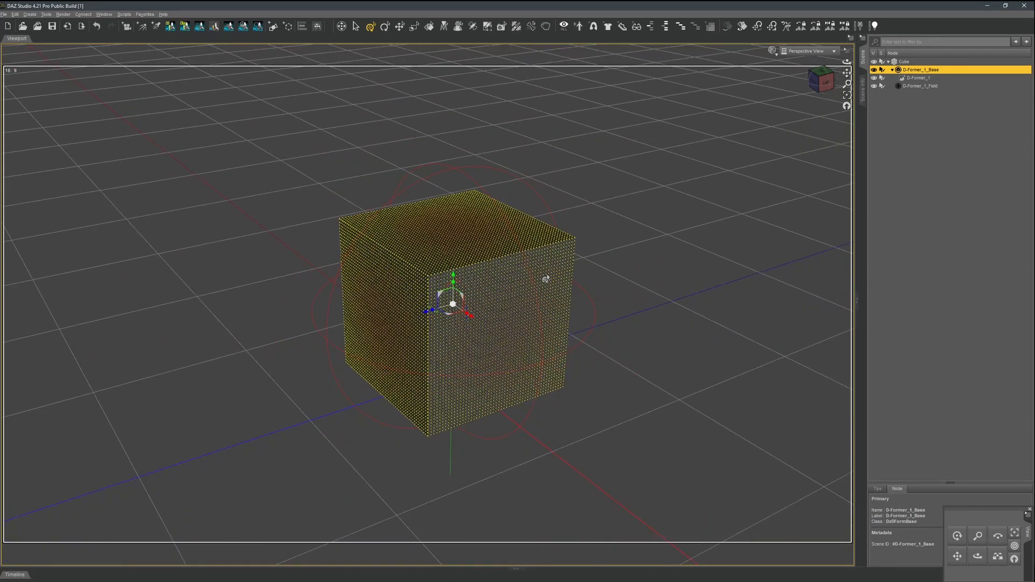
drag(826, 90, 877, 79)
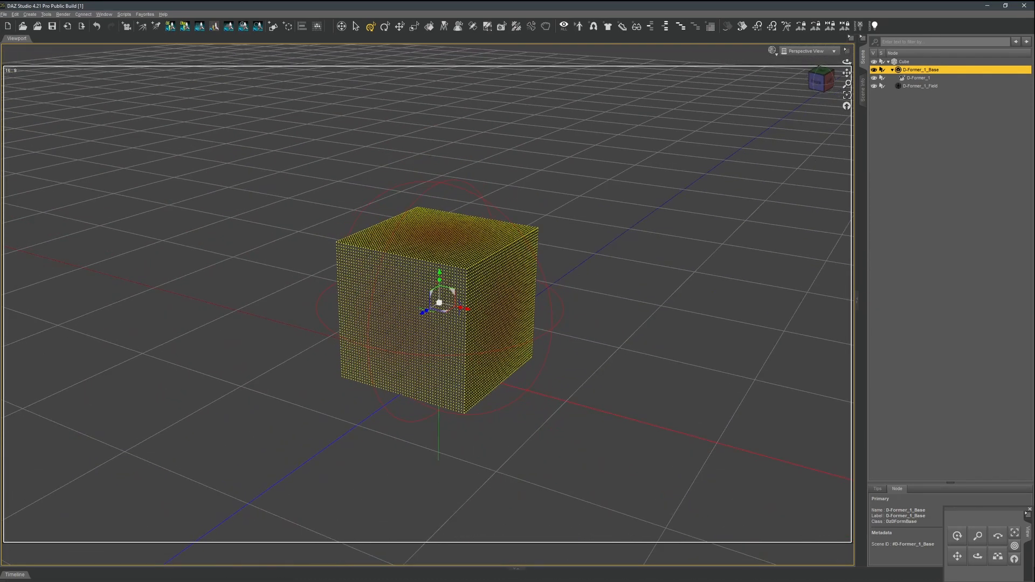
click(919, 86)
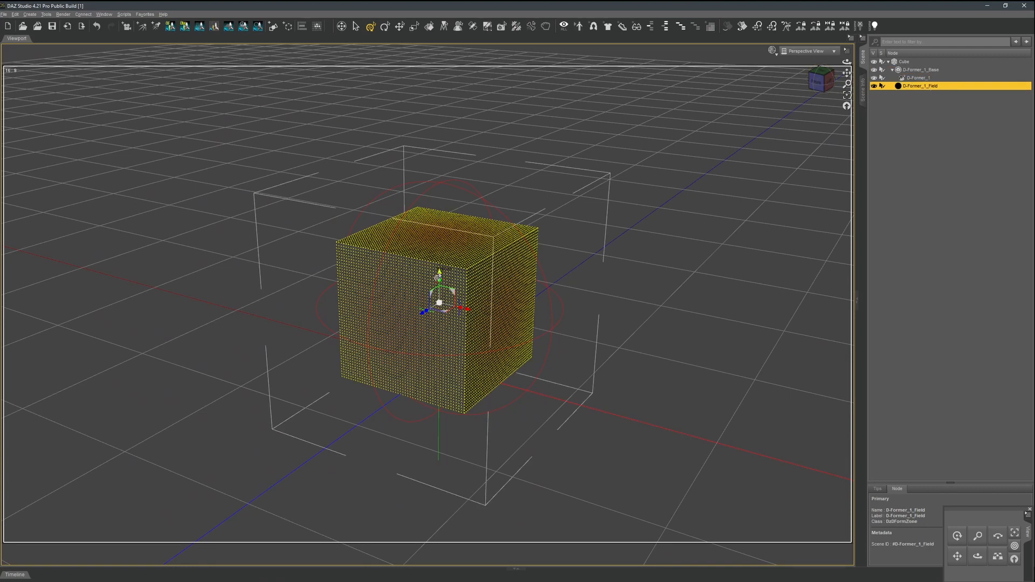
drag(437, 276, 445, 208)
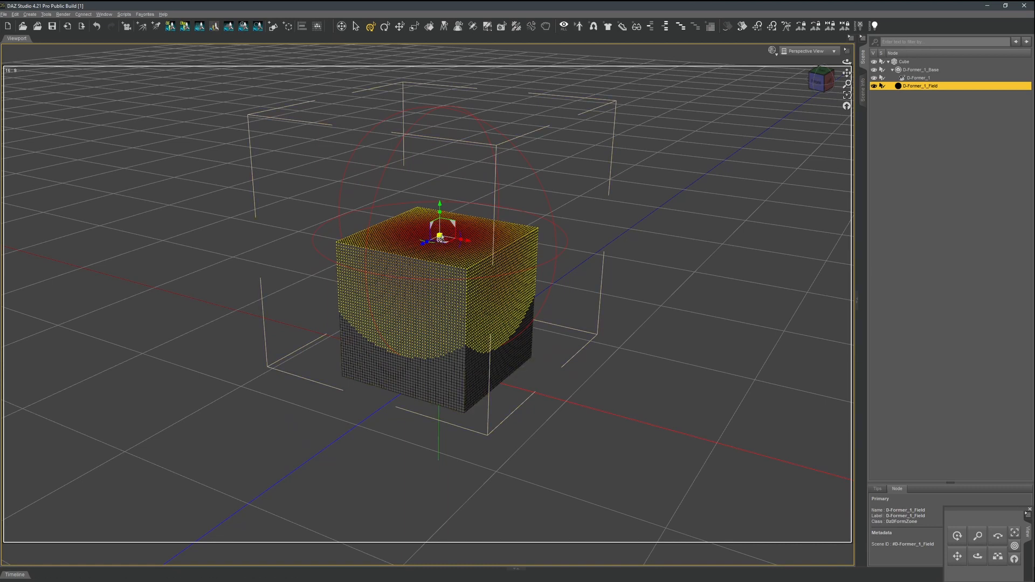
drag(437, 241, 507, 247)
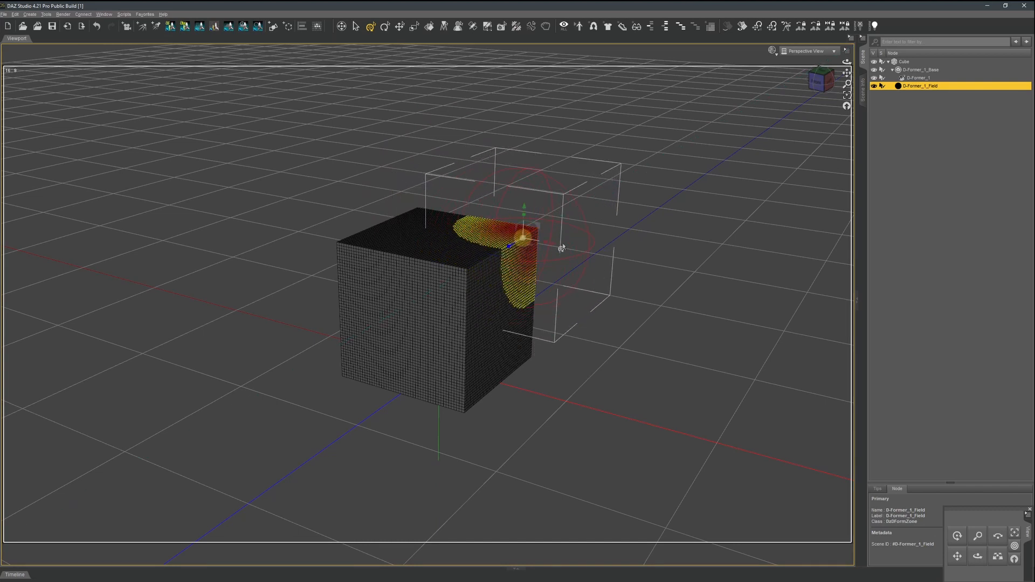
scroll(638, 241, up, 2)
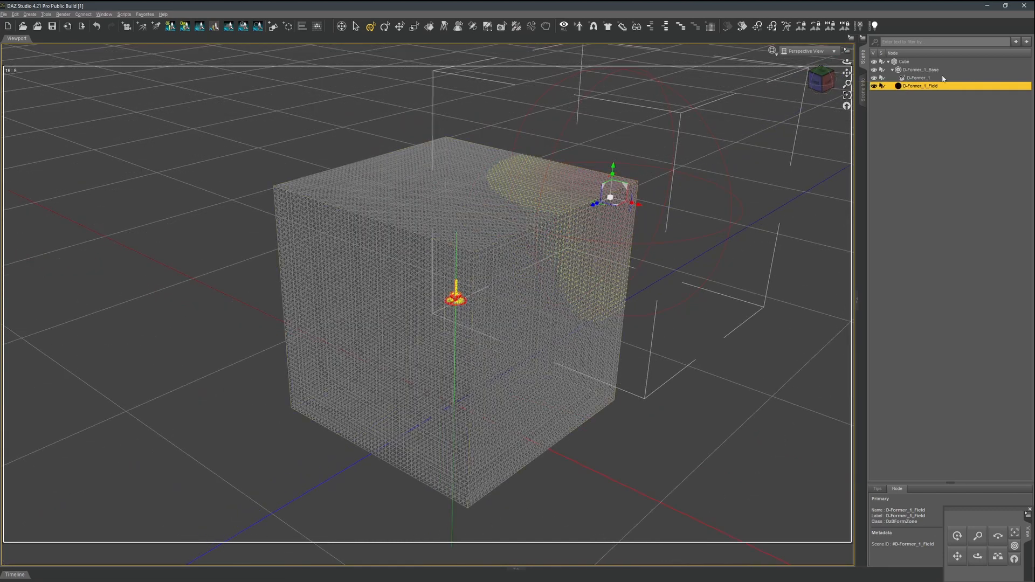
Raise D-Former_1_Base to the centre of the cube's top face and try rotating D-Former_1 from that pivot.
click(913, 71)
drag(456, 276, 471, 152)
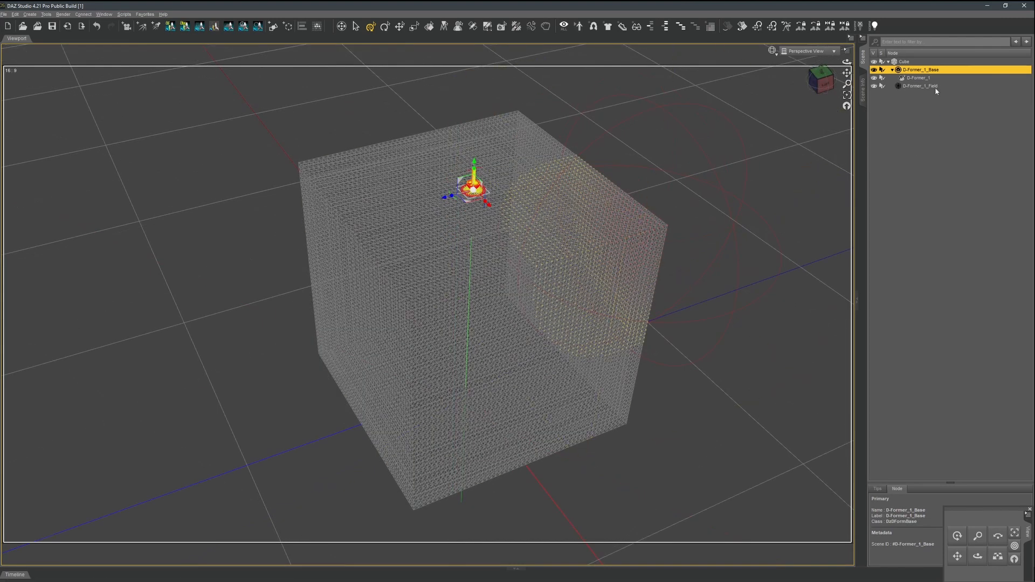
click(924, 78)
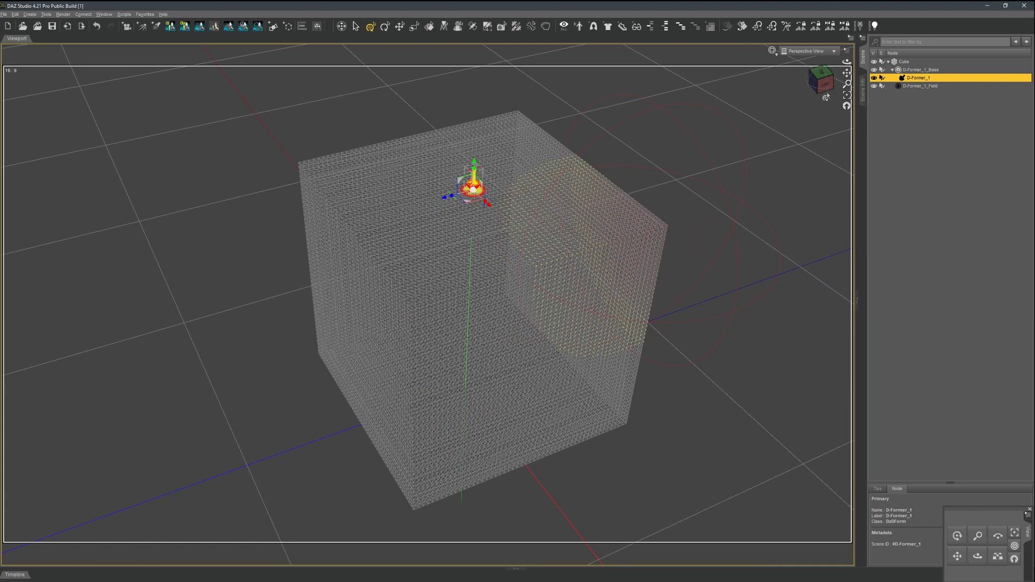
drag(826, 96, 825, 84)
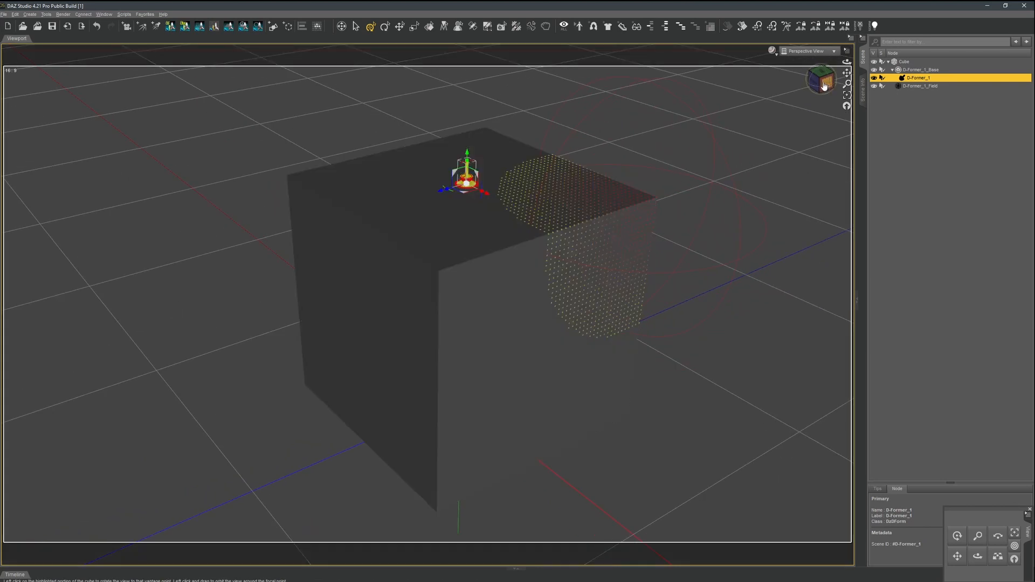
click(824, 88)
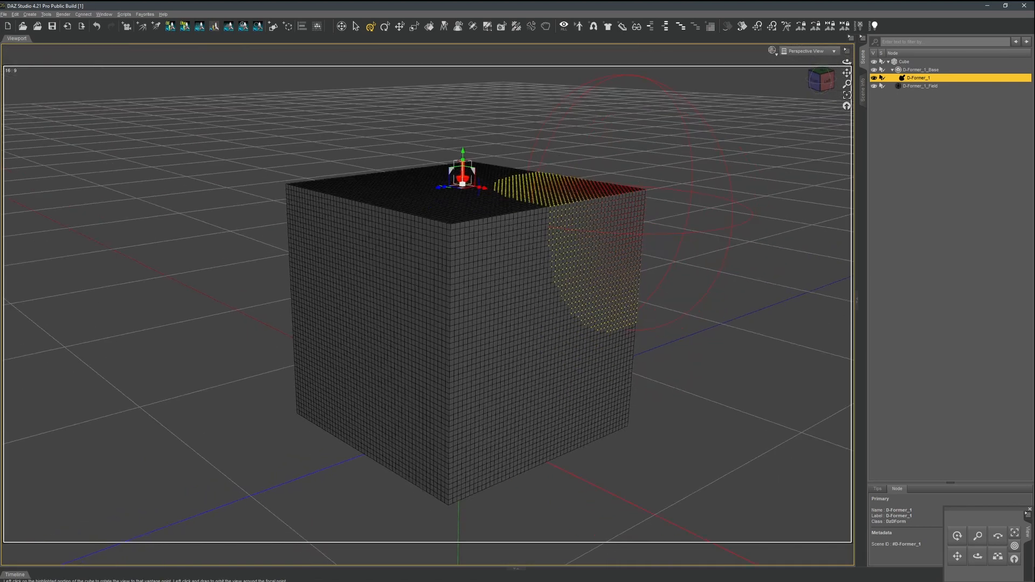
drag(459, 174, 393, 146)
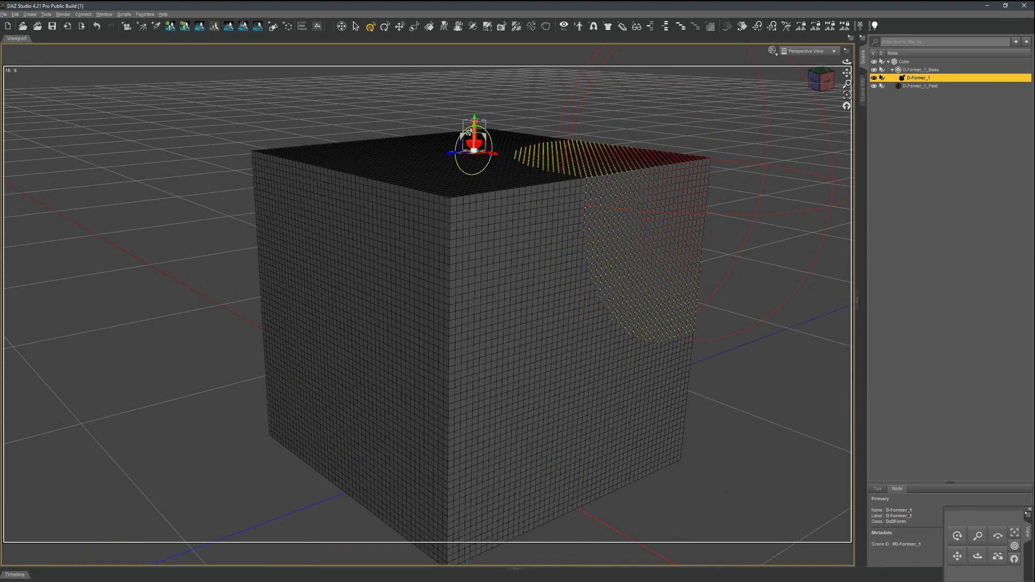
drag(466, 136, 463, 129)
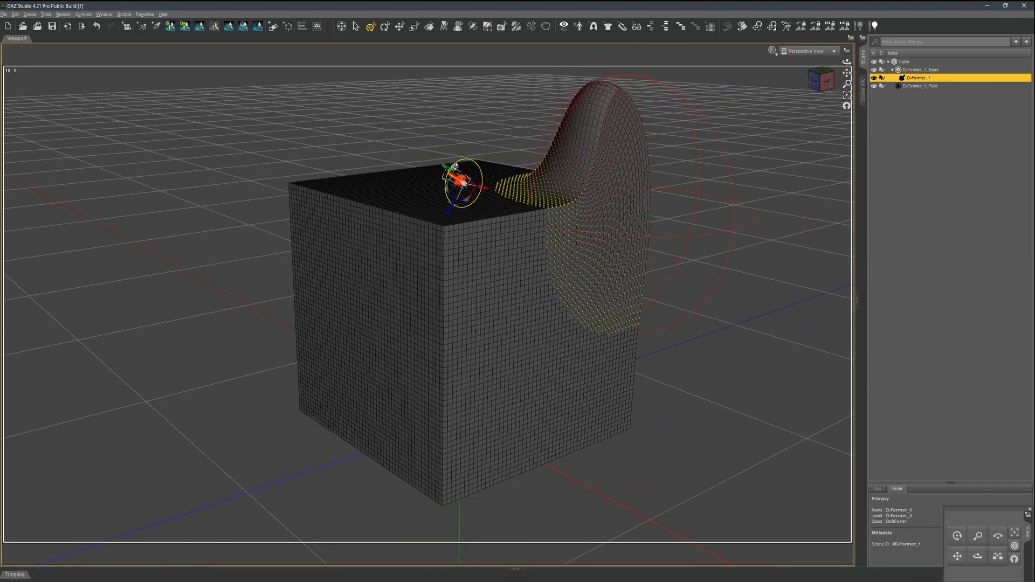
drag(454, 166, 439, 168)
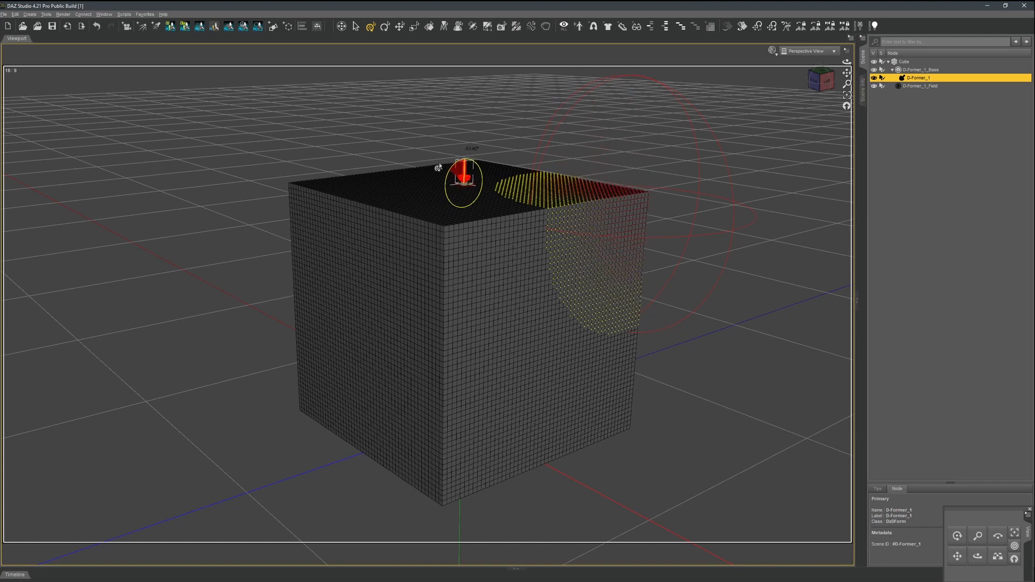
Shift the D-Former's pivot towards the influenced corner of the cube and rotate D-Former_1 to bend that corner.
drag(459, 197, 573, 214)
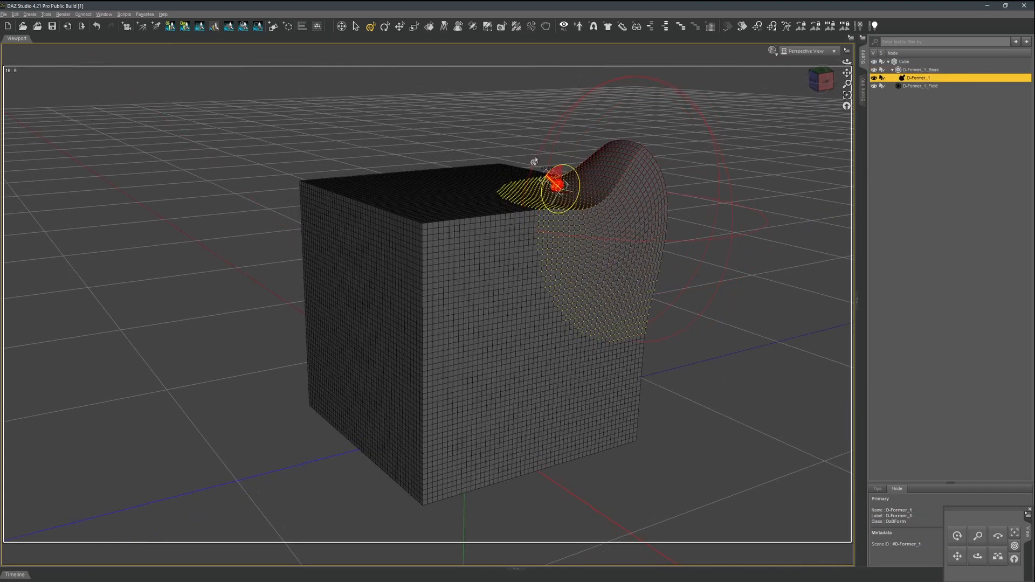
drag(533, 161, 555, 143)
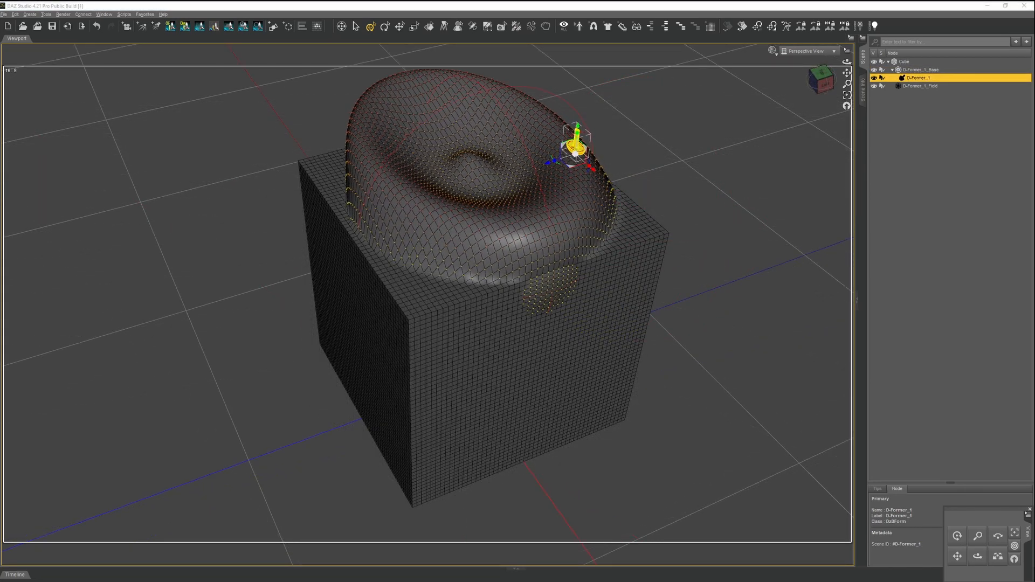
mouse_move(585, 142)
mouse_down()
mouse_move(589, 150)
mouse_move(581, 137)
mouse_up()
mouse_move(817, 81)
mouse_down()
mouse_move(805, 57)
mouse_move(813, 92)
mouse_up()
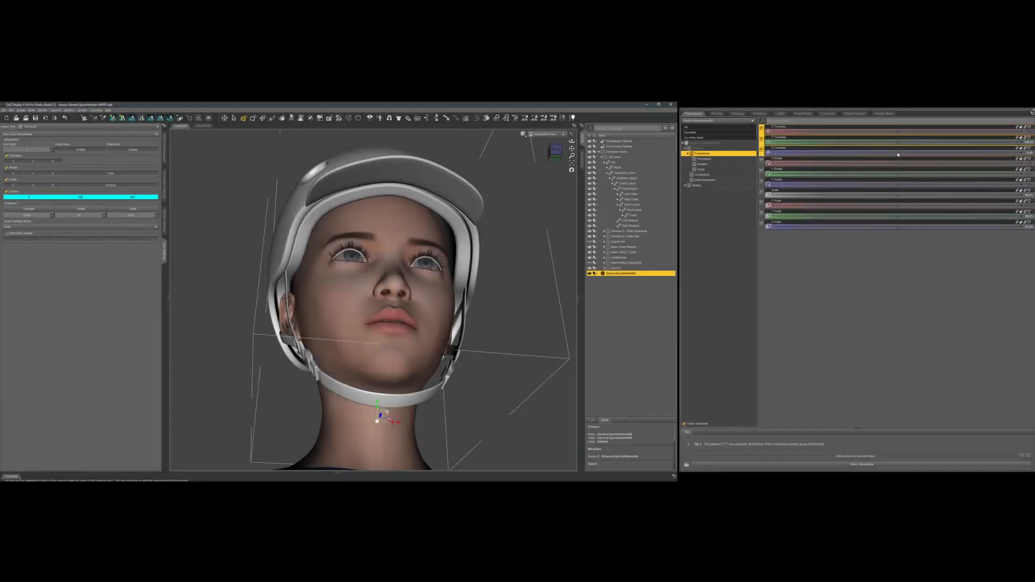
Switch to the helmet scene, nudge the sports helmet along the Z axis and check its fit from the side.
click(897, 152)
drag(871, 152, 844, 152)
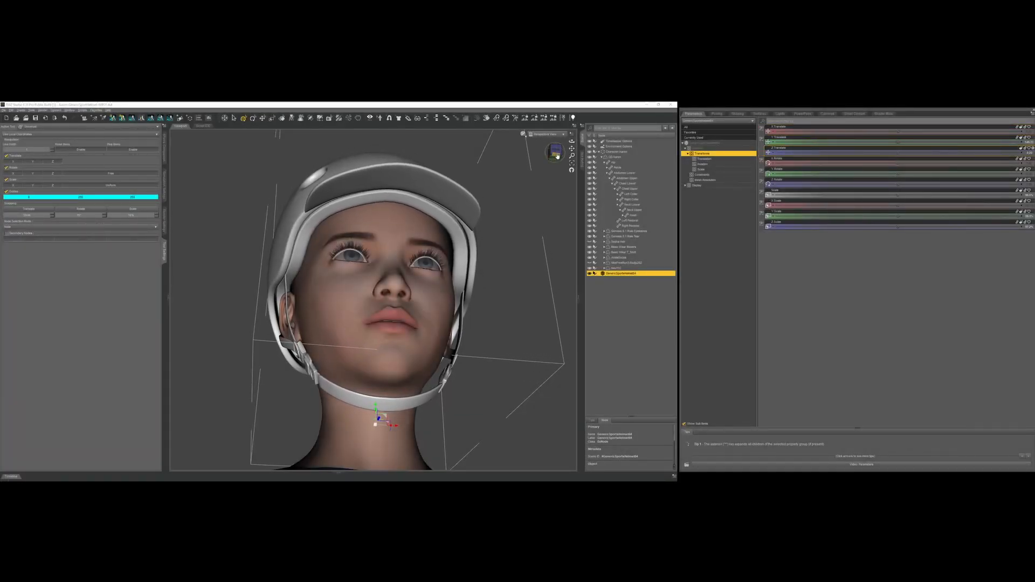
click(557, 155)
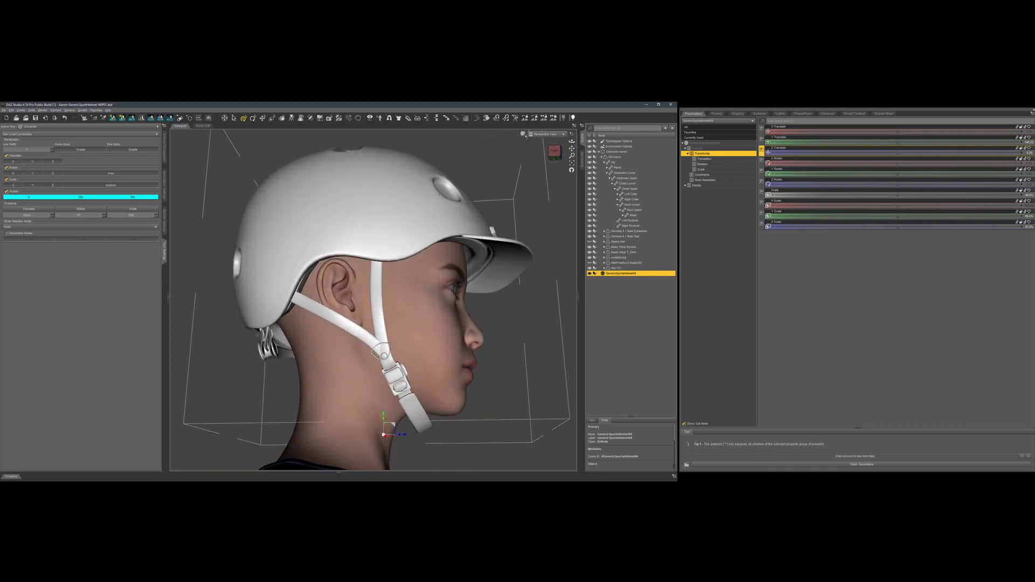
mouse_move(557, 156)
mouse_down()
mouse_move(482, 135)
mouse_move(477, 171)
mouse_move(444, 147)
mouse_up()
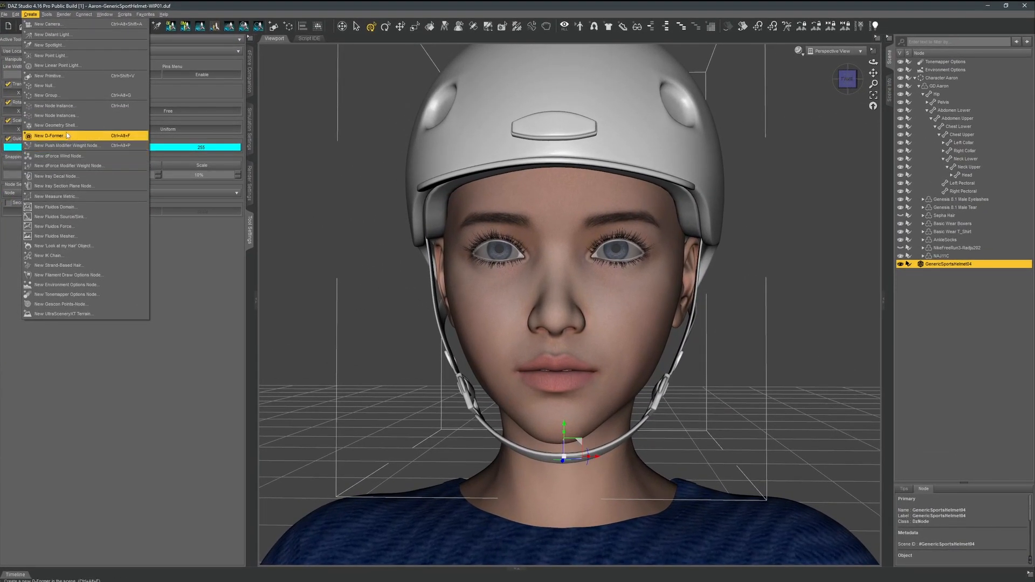
Add a new D-Former named EarToChin to the sports helmet.
click(62, 136)
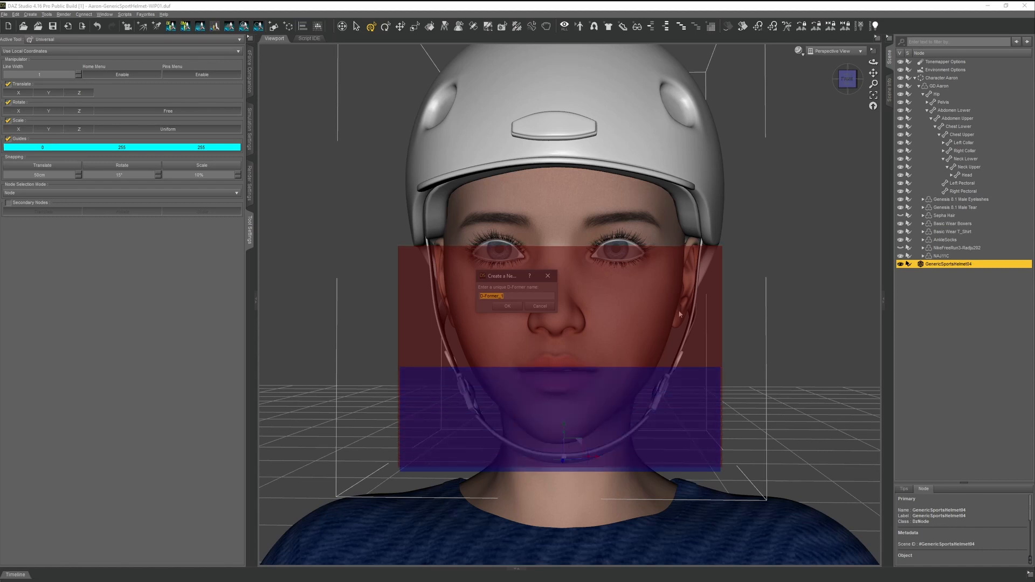
text(arToChin)
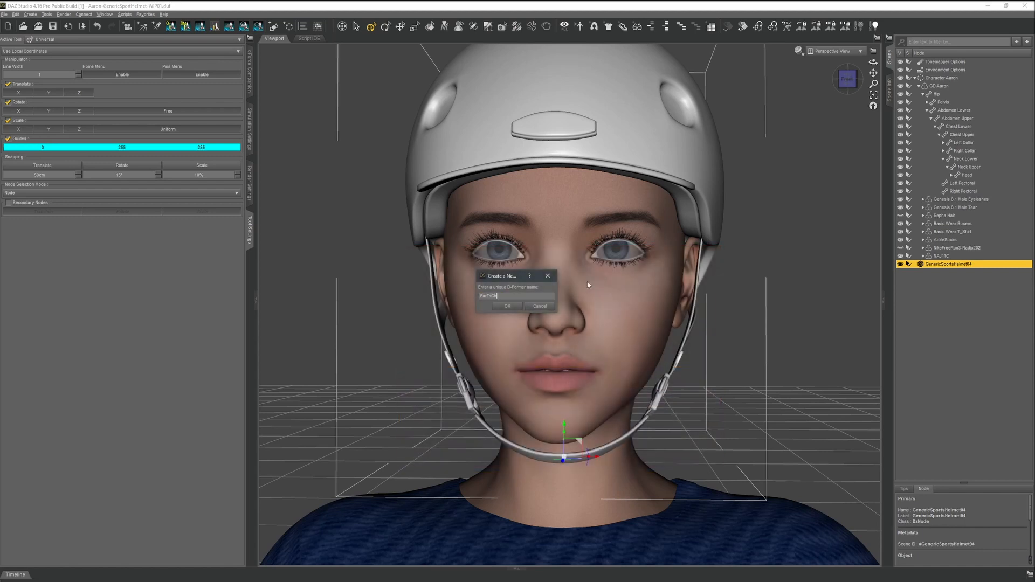
click(513, 307)
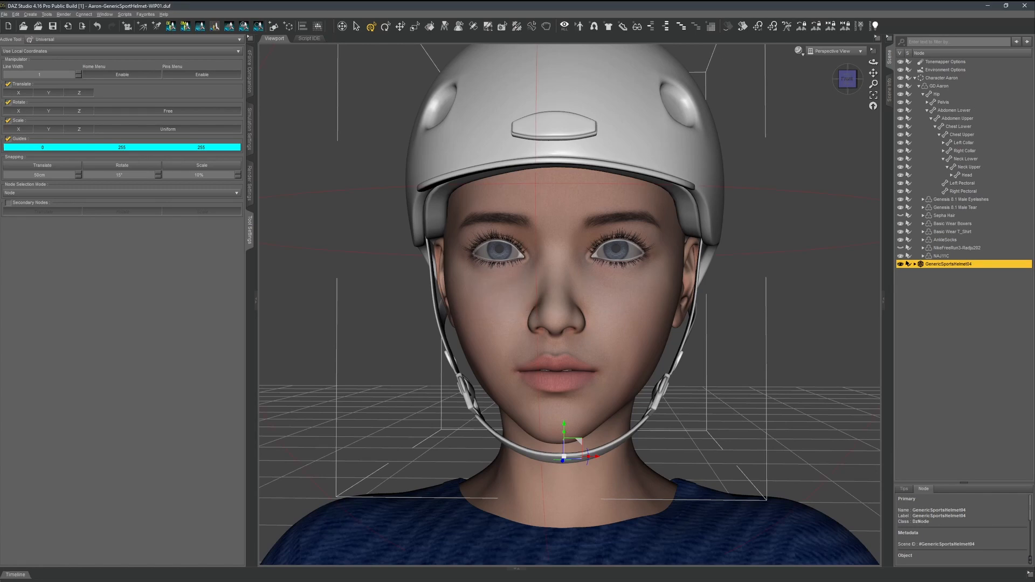
Lower EarToChin_Field below the chin and position it so its influence covers the helmet's chin straps.
click(943, 280)
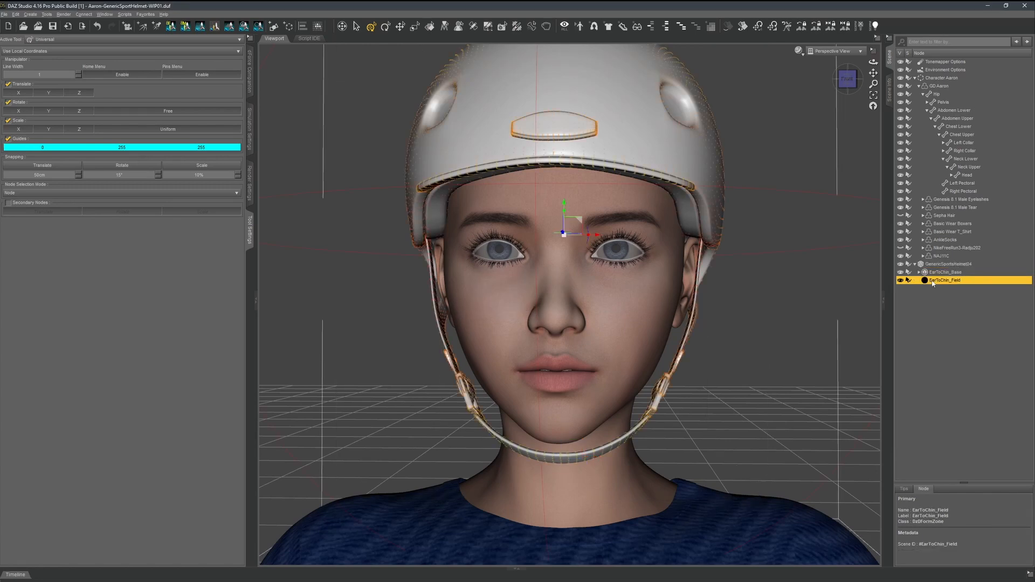
mouse_move(847, 80)
mouse_down()
mouse_move(860, 80)
mouse_move(801, 88)
mouse_move(856, 80)
mouse_up()
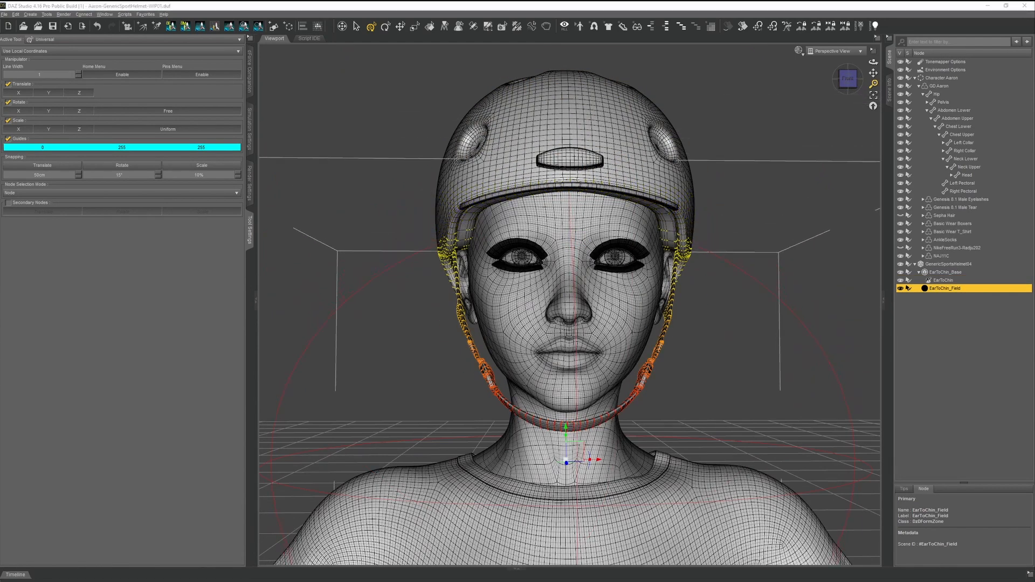
click(851, 83)
drag(847, 79, 853, 91)
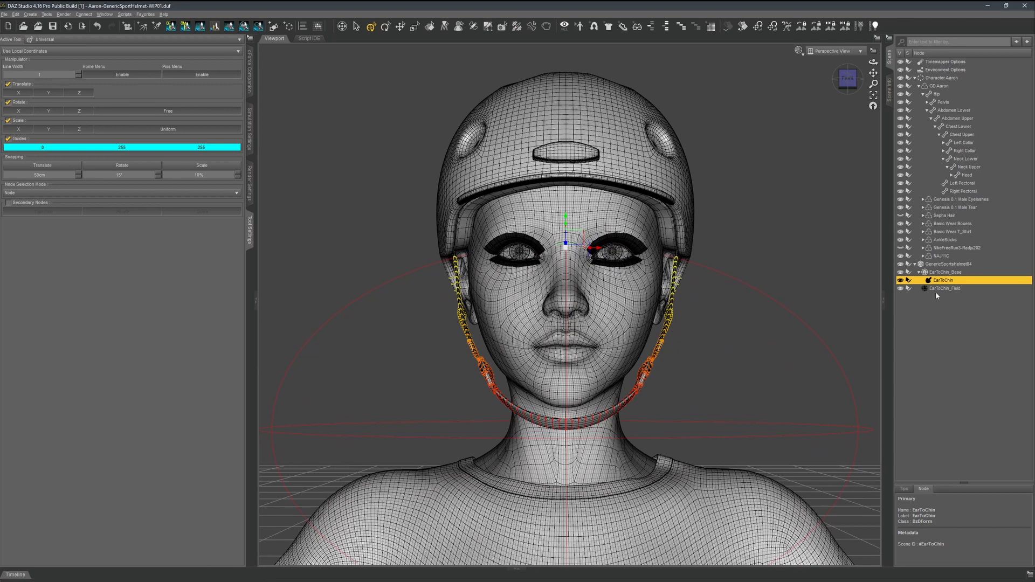
Delete EarToChin_Field and add an Influence Weights map to EarToChin_Base with the weight brush.
click(937, 289)
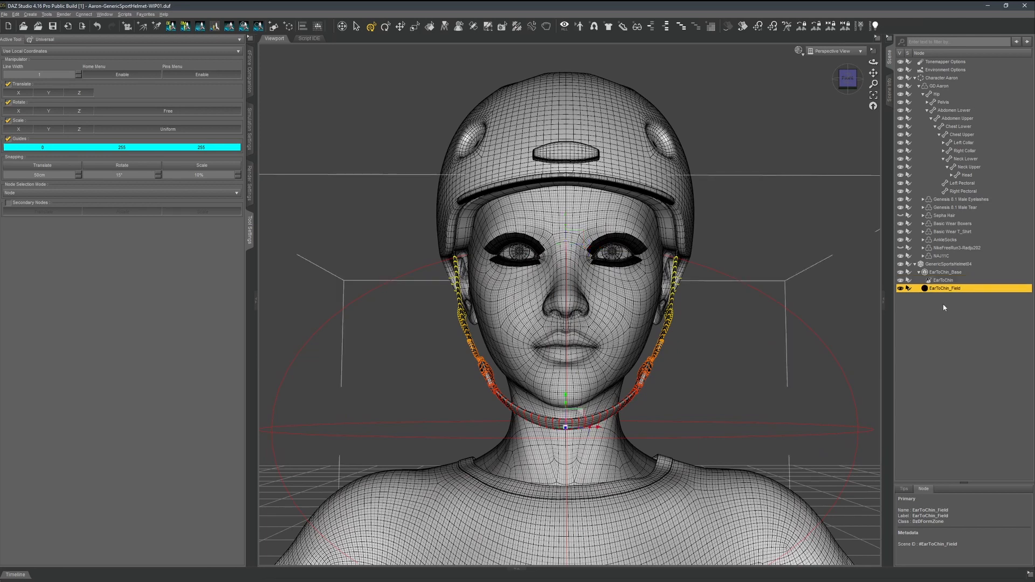
key(Delete)
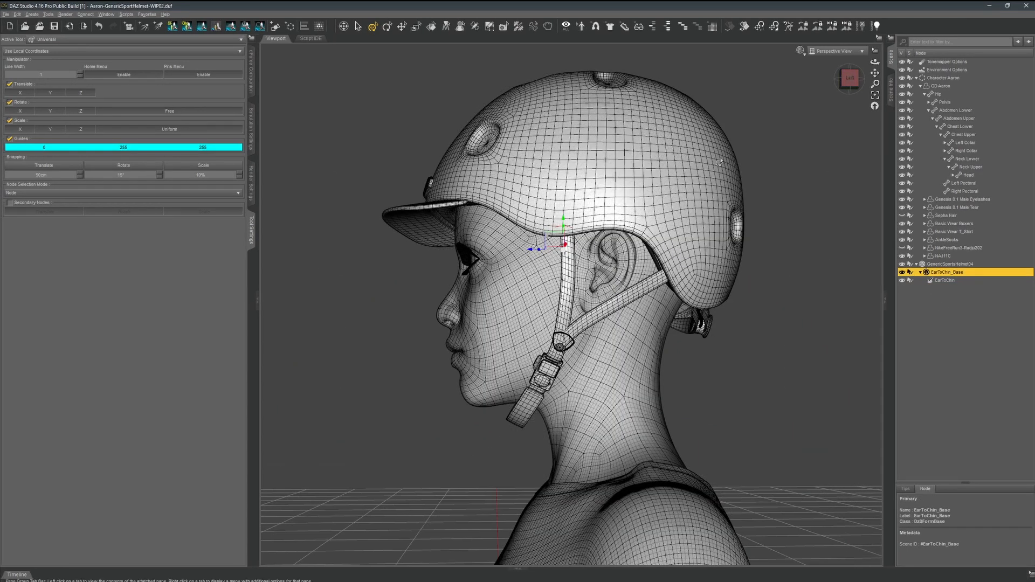
click(519, 27)
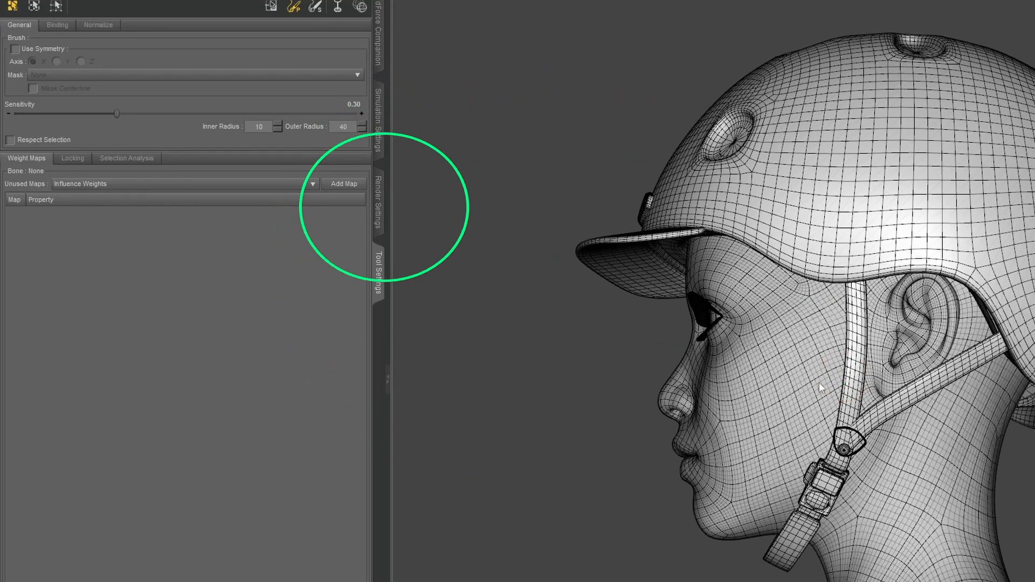
click(361, 185)
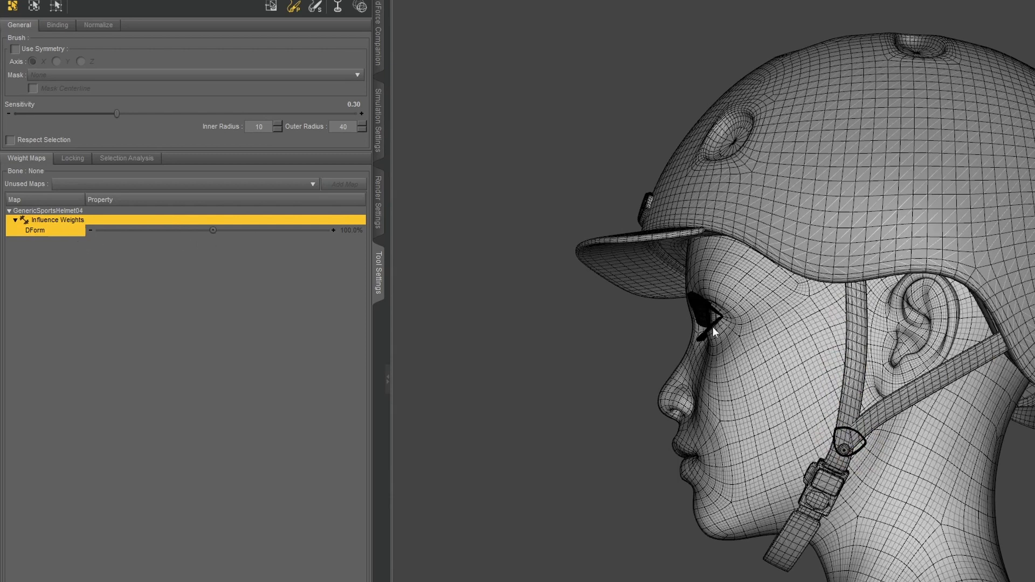
Try to brush influence weights along the chin straps in front of and behind the ear.
click(855, 296)
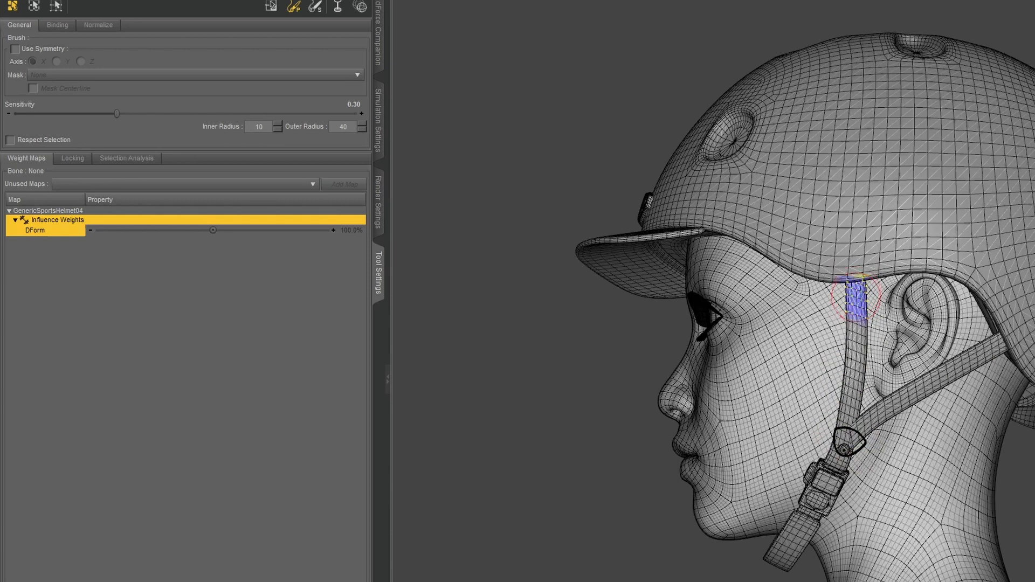
mouse_move(855, 296)
mouse_down()
mouse_move(857, 398)
mouse_move(802, 546)
mouse_move(811, 517)
mouse_move(796, 518)
mouse_move(794, 532)
mouse_move(843, 445)
mouse_up()
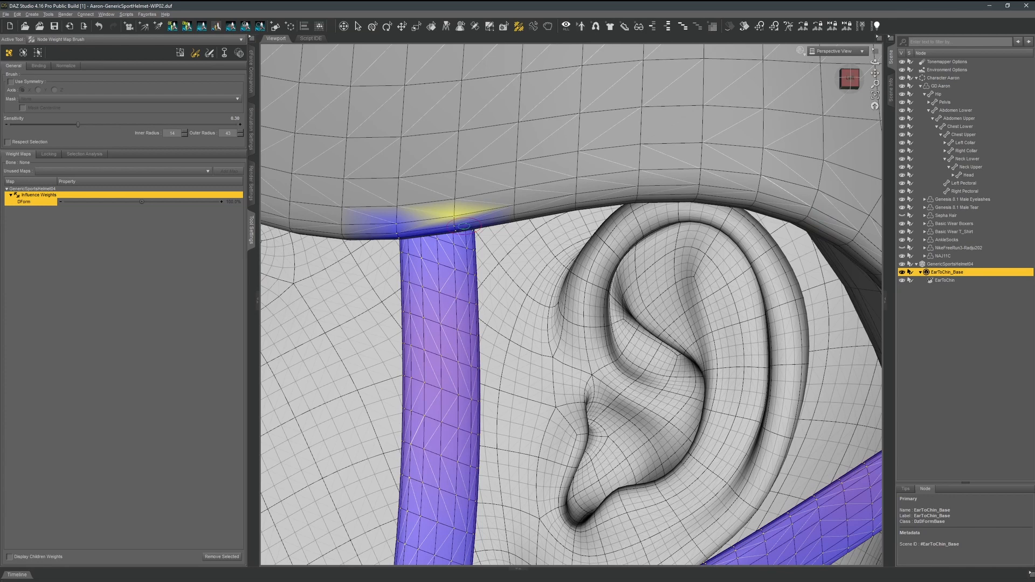
scroll(463, 227, down, 10)
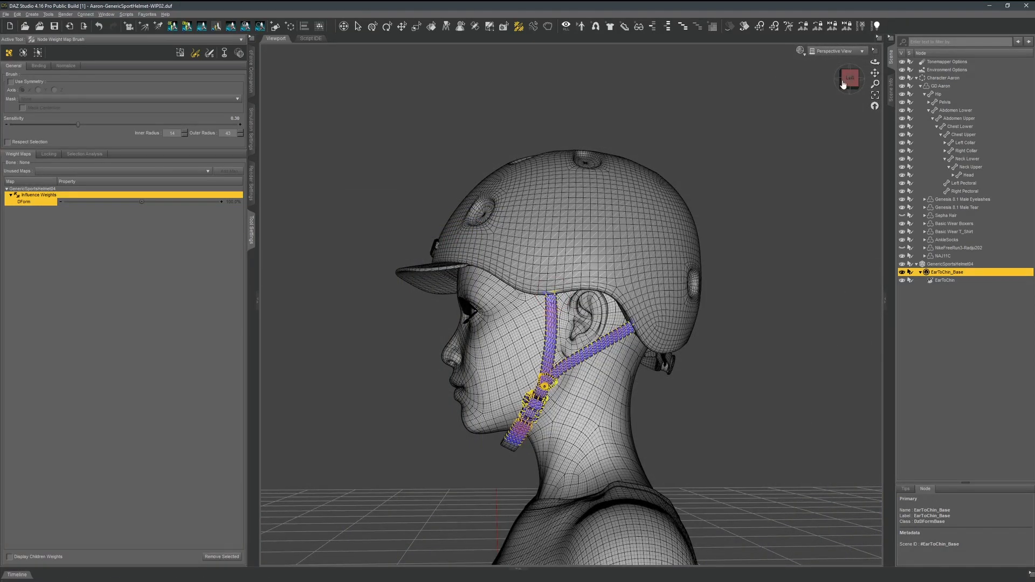
mouse_move(844, 83)
mouse_down()
mouse_move(858, 78)
mouse_move(847, 81)
mouse_up()
key(ctrl+z)
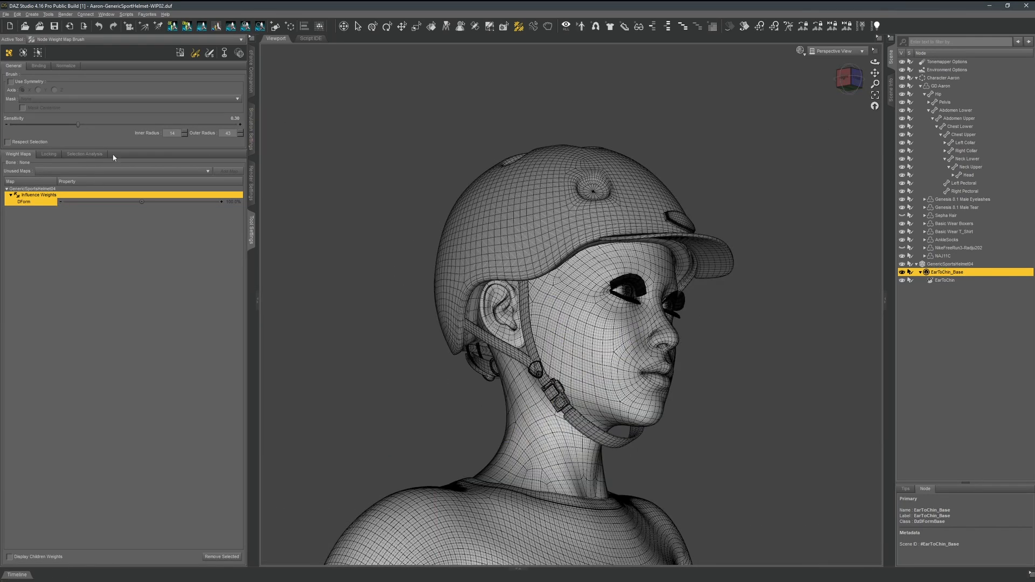
With the Geometry Editor, select the faces of the Chin-Buckels, Chin-Guard, Chin-Rivets and Chin-Straps surfaces.
click(489, 27)
click(122, 171)
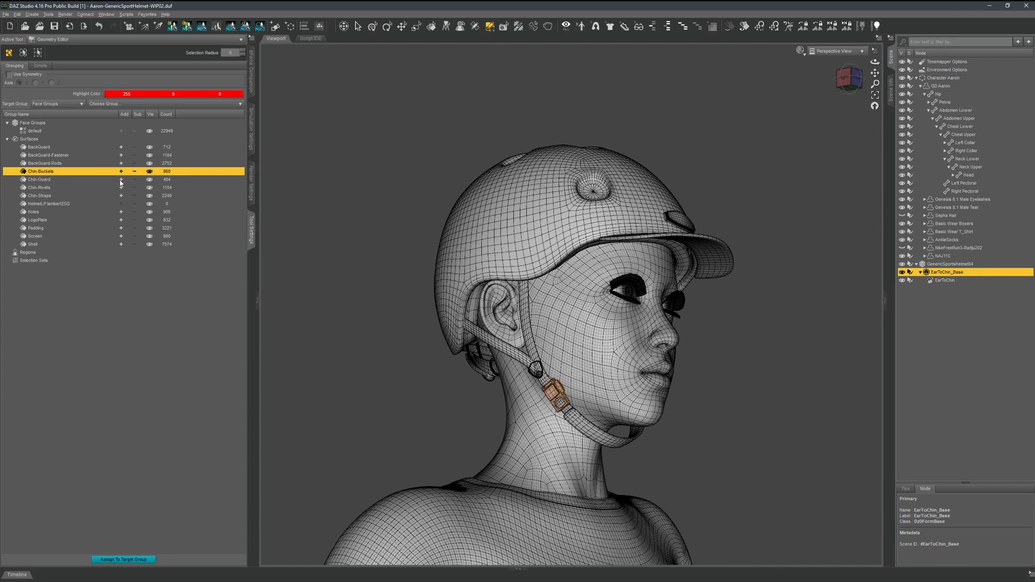
click(120, 179)
click(121, 188)
click(120, 197)
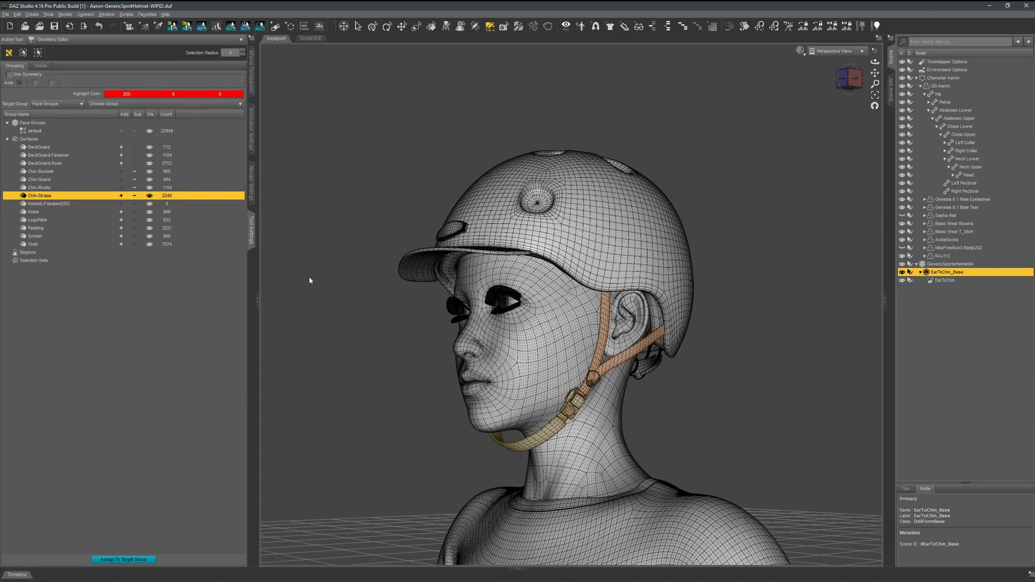
Create a selection set named AllStrap from the selected faces, and deselect and reselect the strap faces through it.
right_click(310, 280)
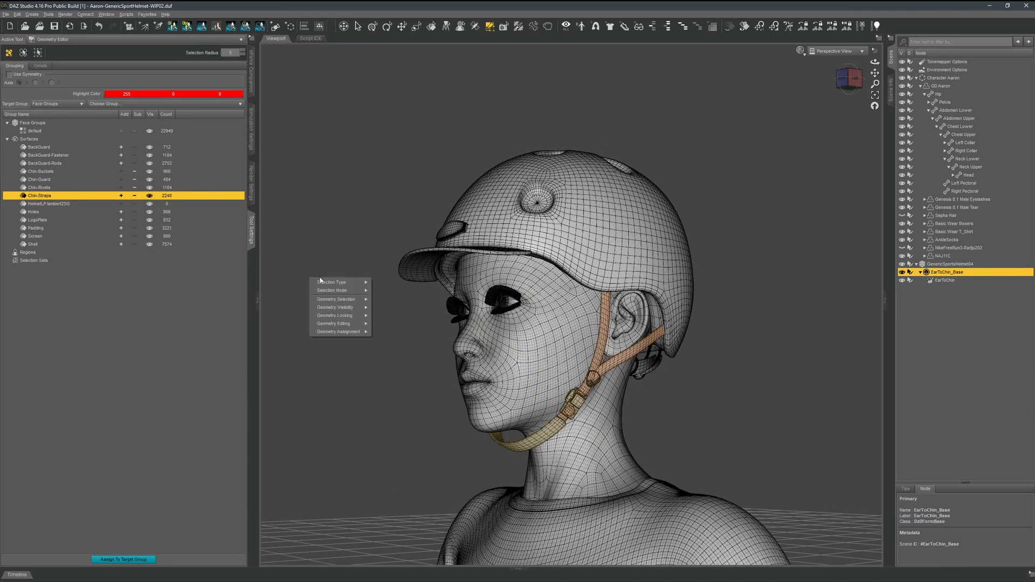
mouse_move(342, 332)
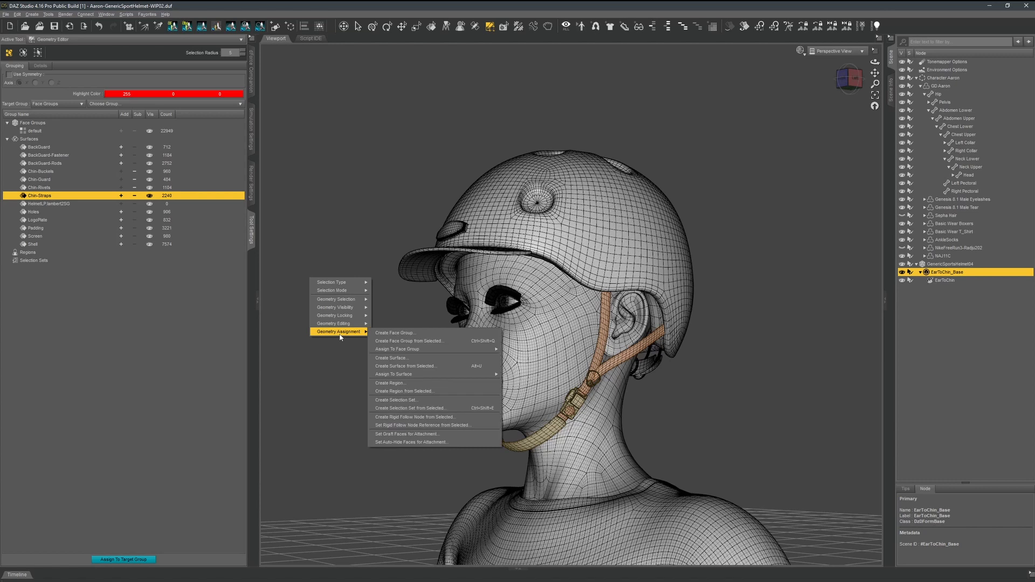
click(418, 409)
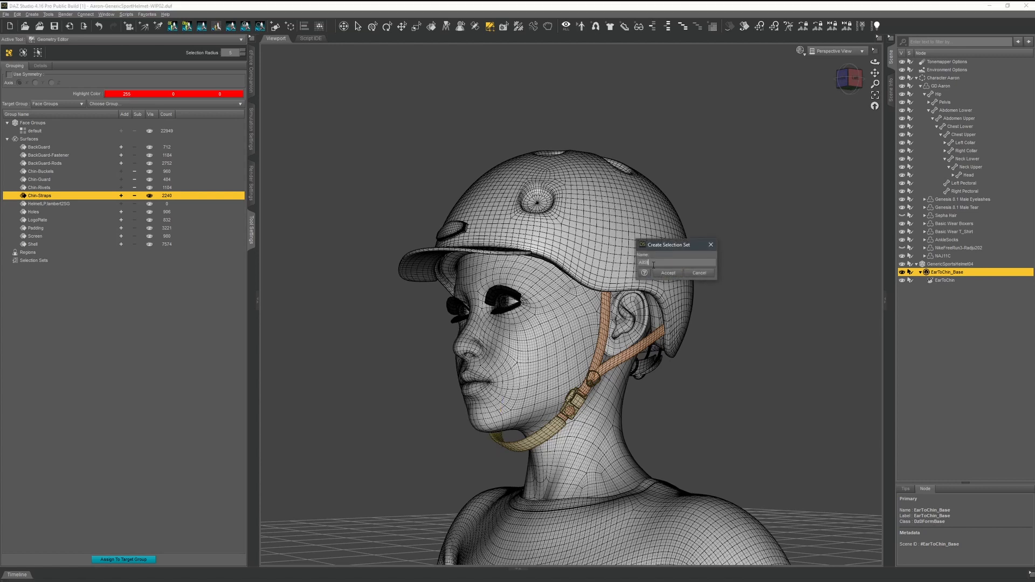
click(667, 273)
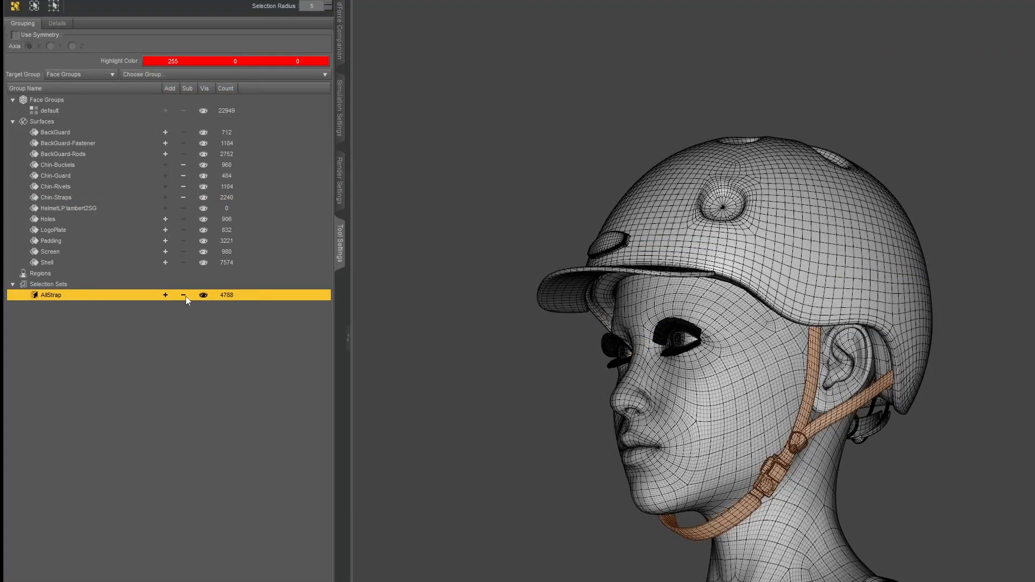
click(183, 296)
click(165, 295)
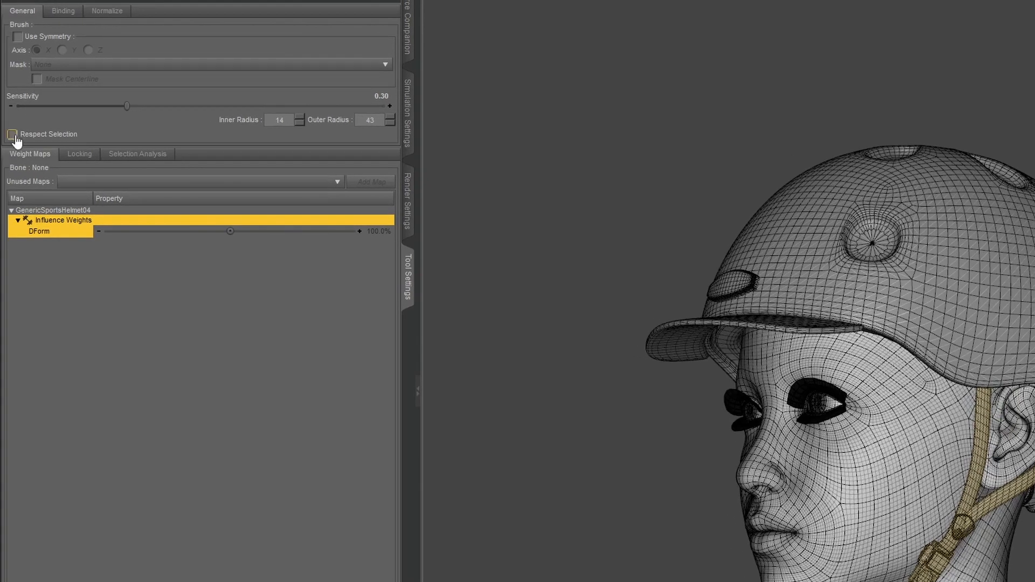
Turn on Respect Selection for the weight brush and try a stroke on the strap in front of the ear.
click(14, 135)
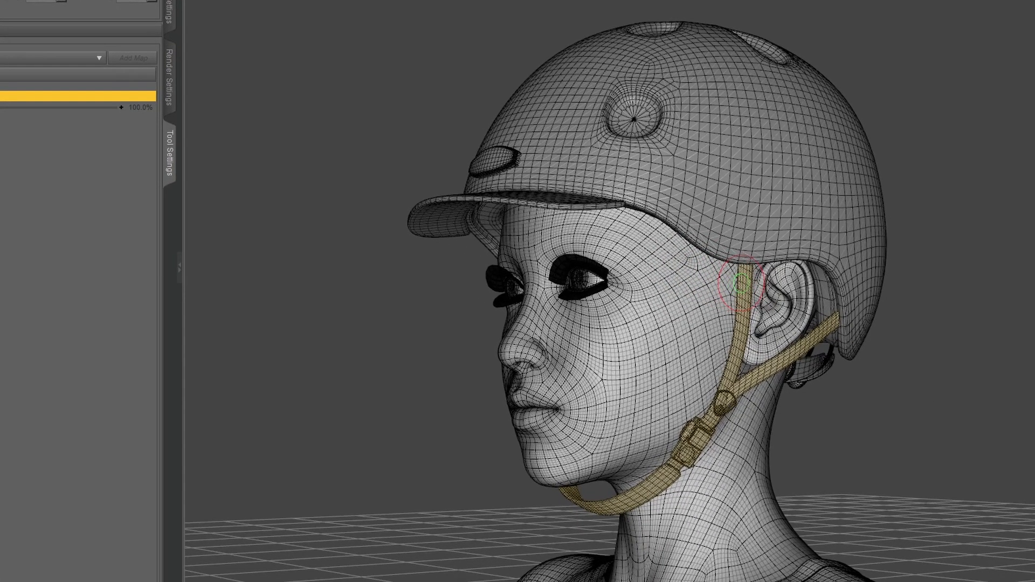
click(741, 283)
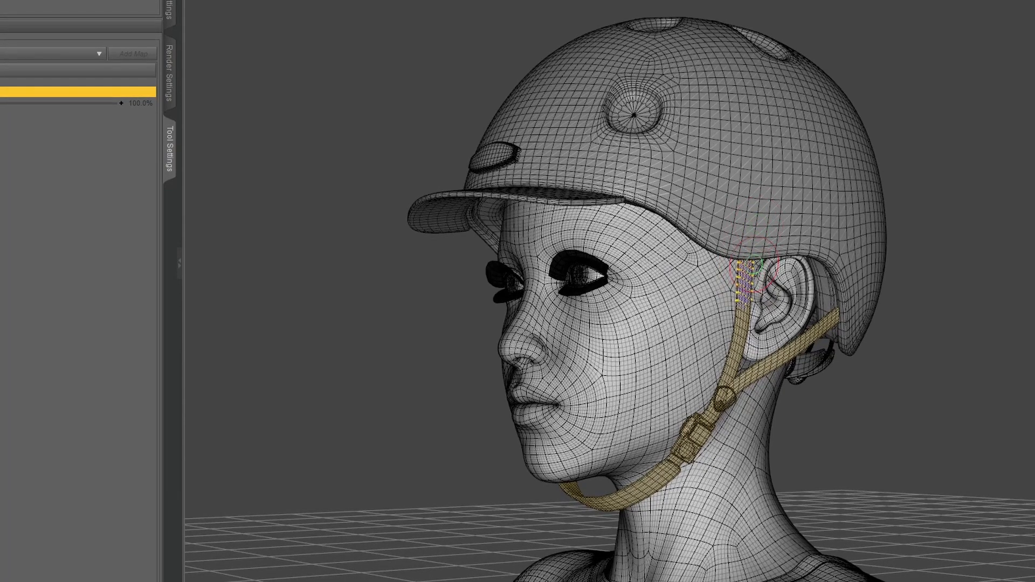
drag(747, 267, 742, 302)
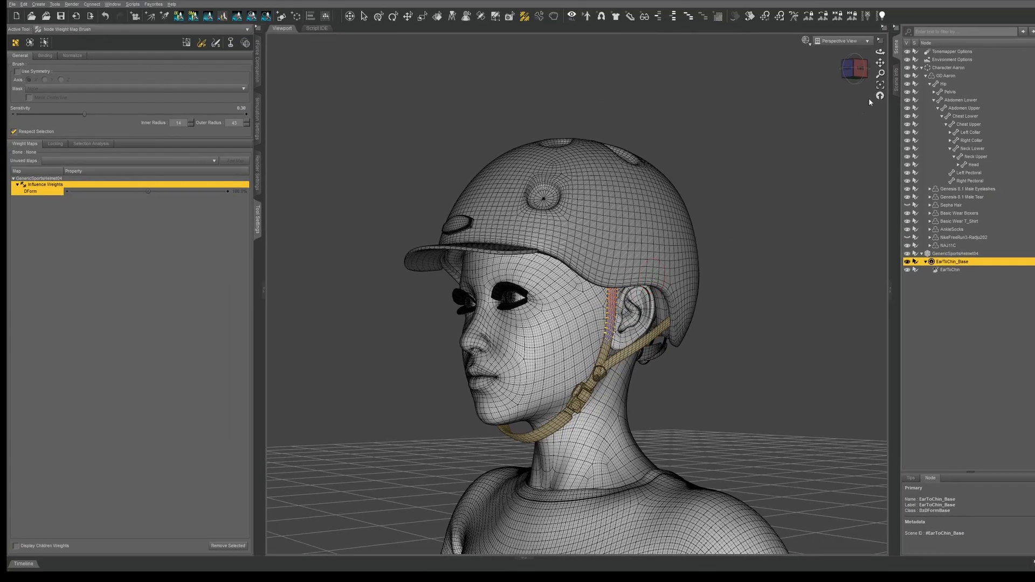
drag(929, 23, 899, 25)
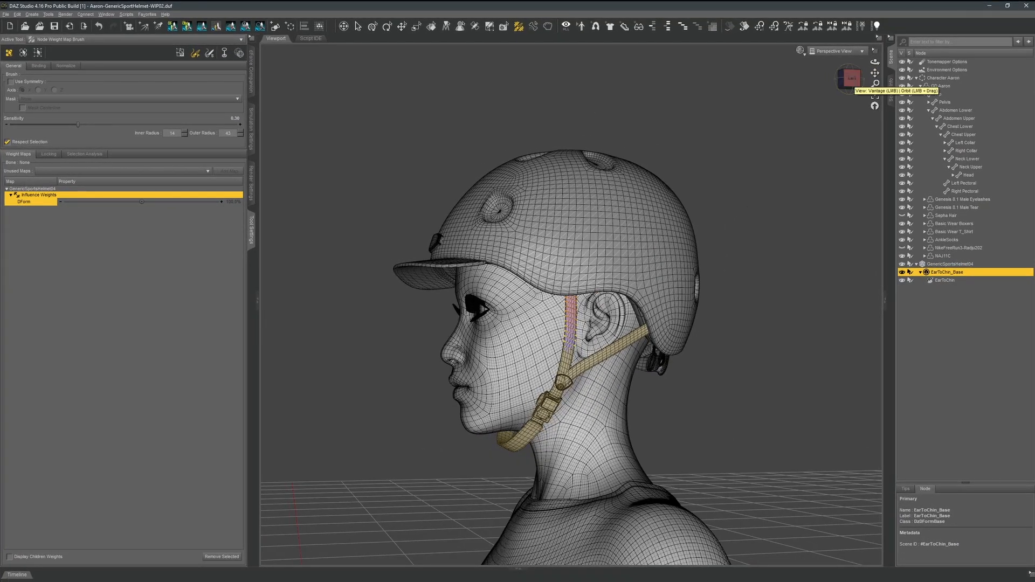
scroll(615, 302, down, 2)
scroll(584, 333, up, 4)
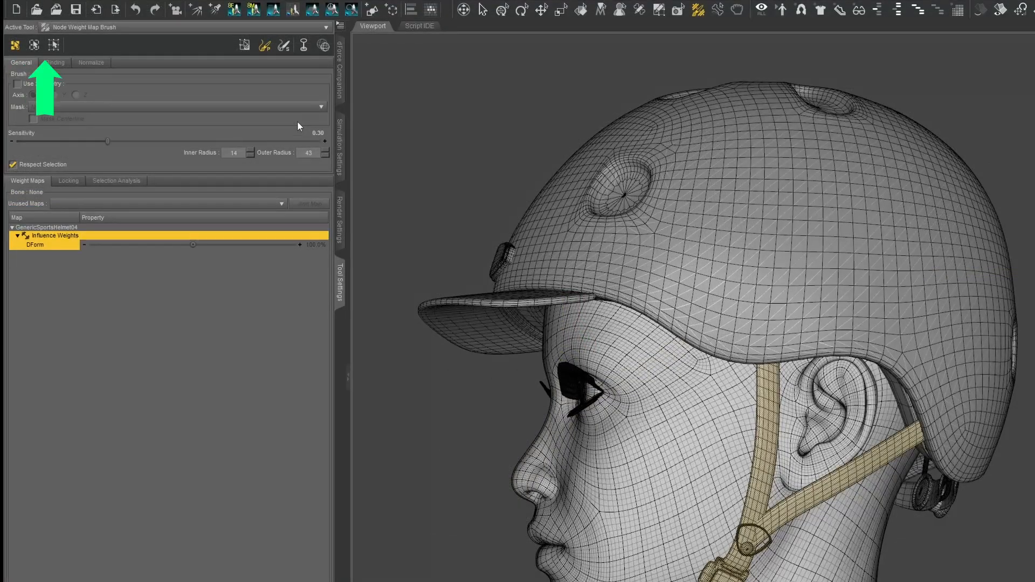
Switch to the weight gradient tool and raise both gradient handles from the feet to the character's head.
click(305, 52)
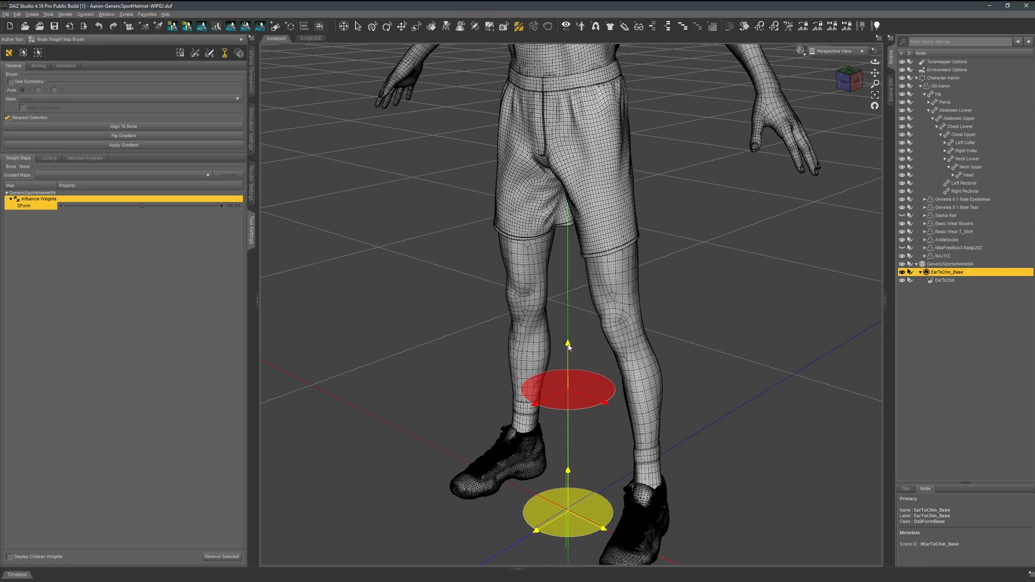
drag(569, 347, 597, 65)
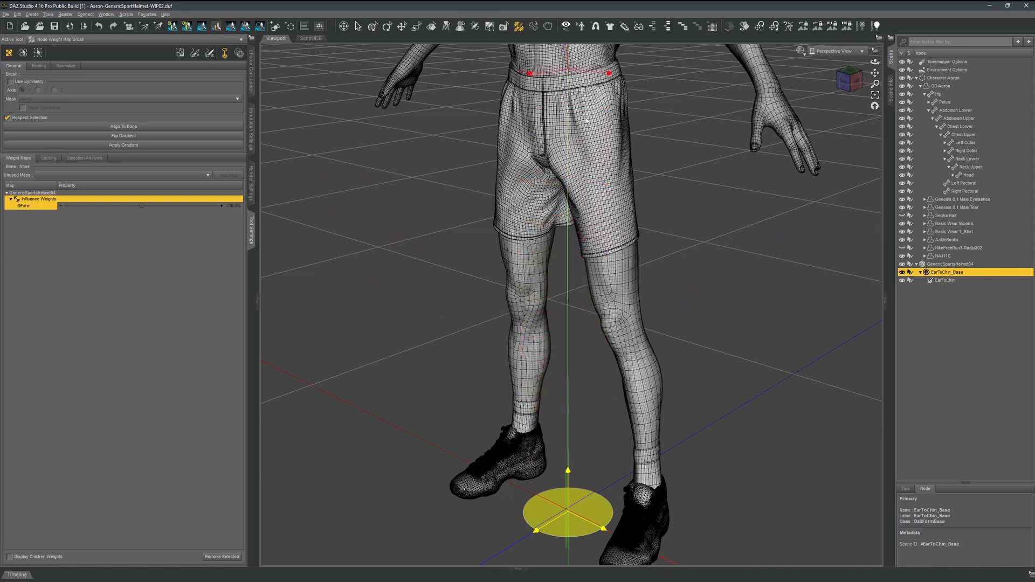
drag(568, 471, 569, 166)
scroll(570, 205, down, 5)
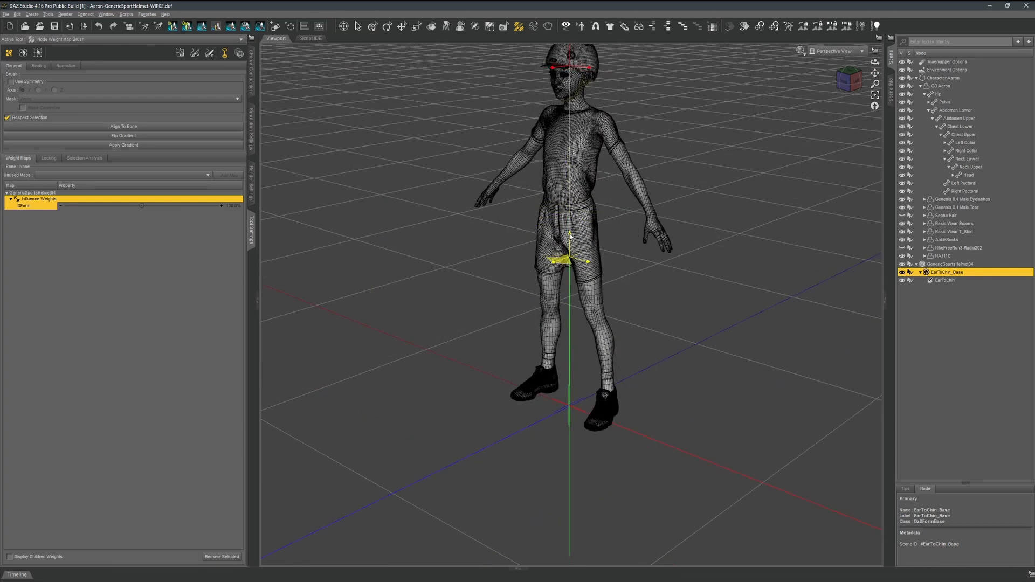
drag(570, 236, 570, 104)
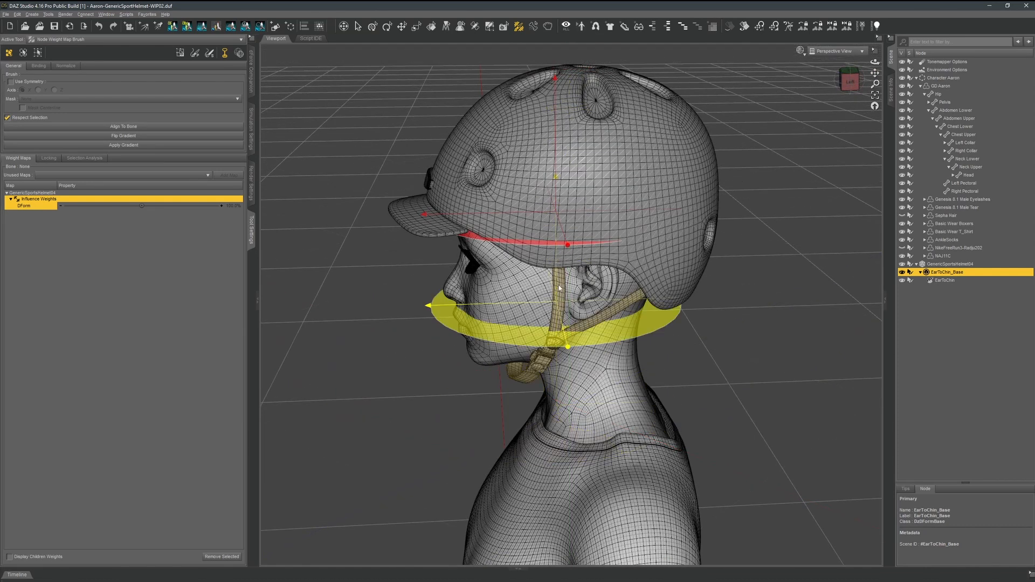
Tilt the gradient planes and position the yellow one below the chin and the red one behind the ear.
drag(559, 287, 546, 381)
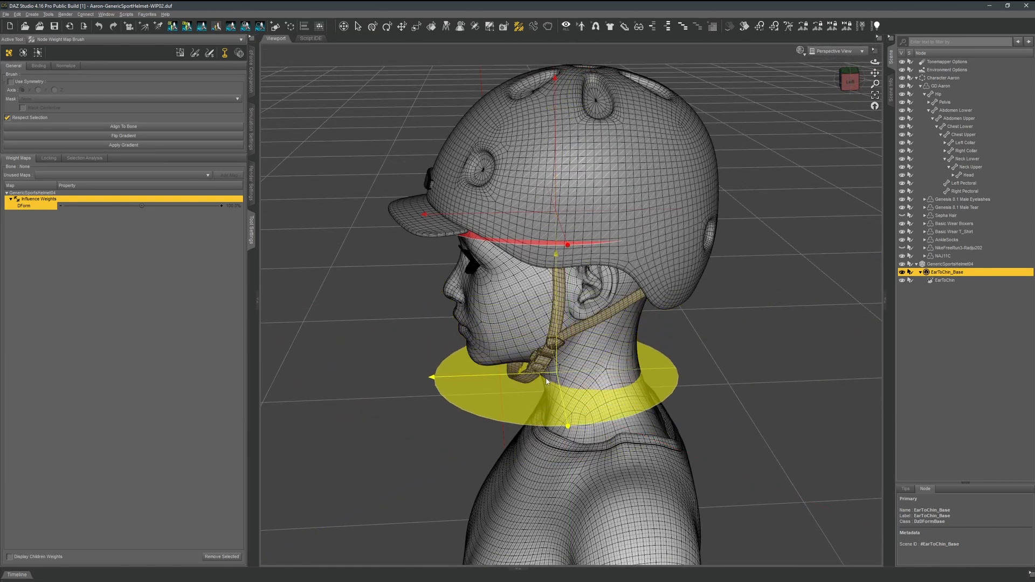
drag(547, 381, 546, 393)
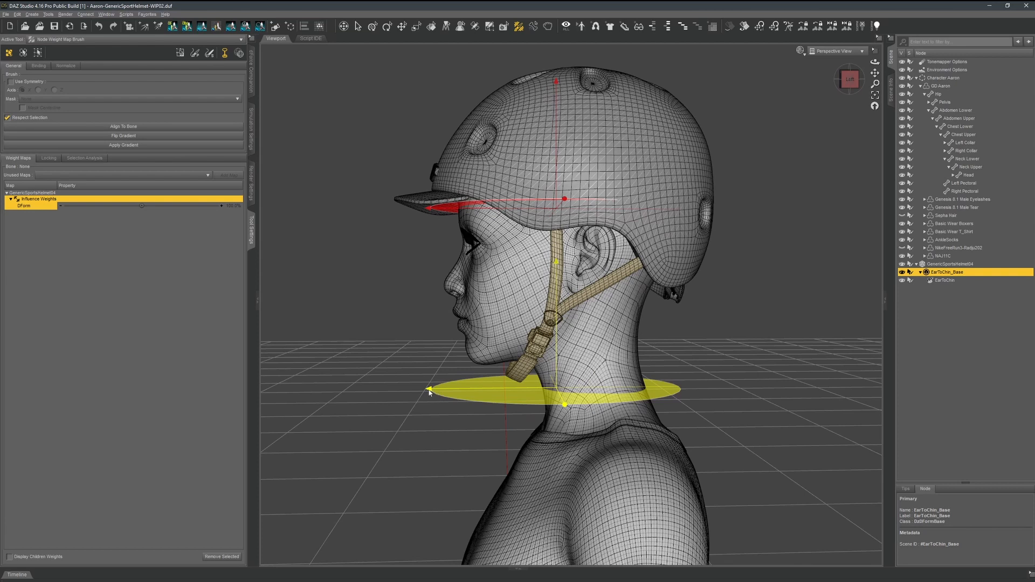
drag(429, 390, 348, 390)
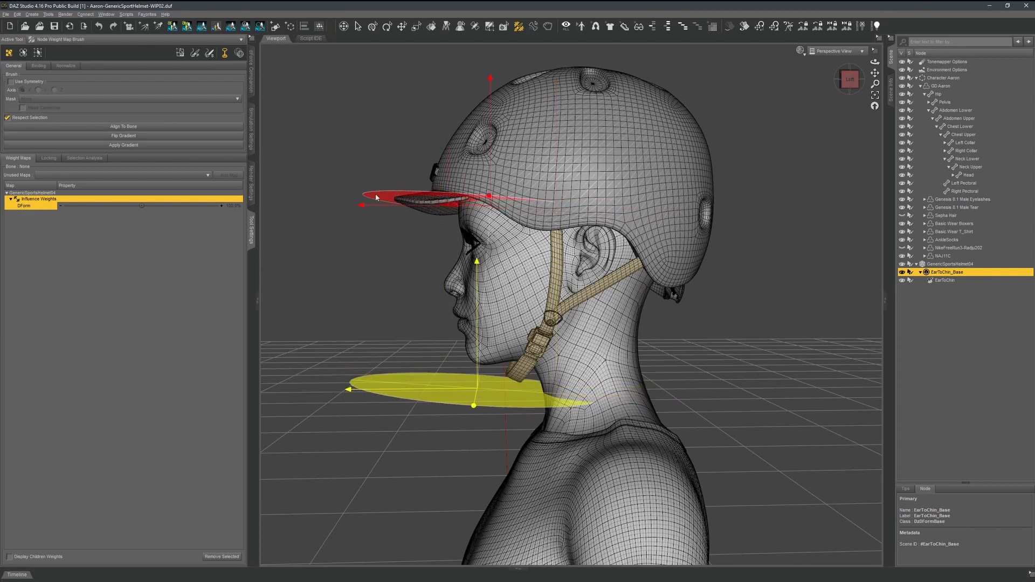
drag(363, 207, 609, 234)
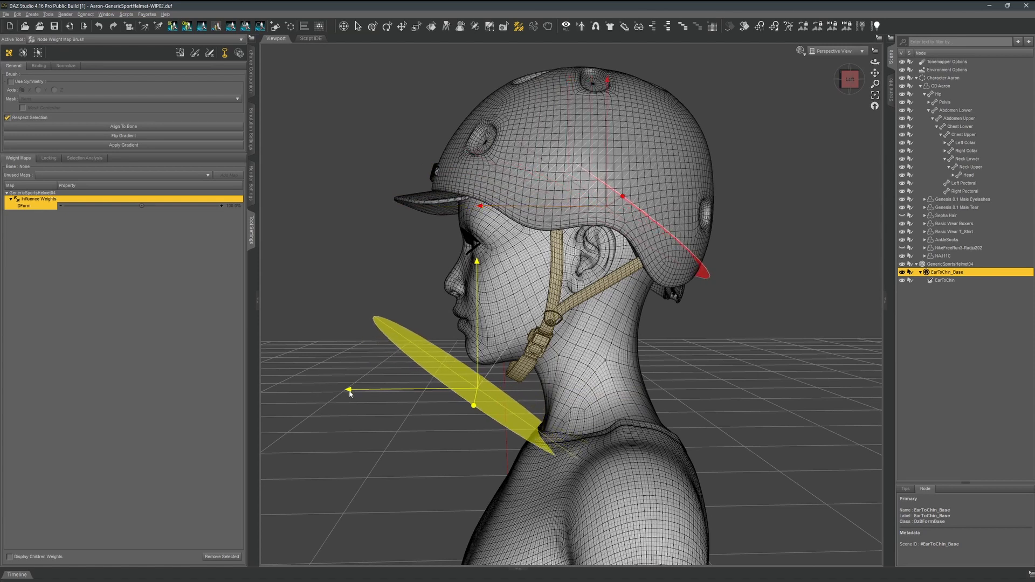
drag(350, 391, 499, 417)
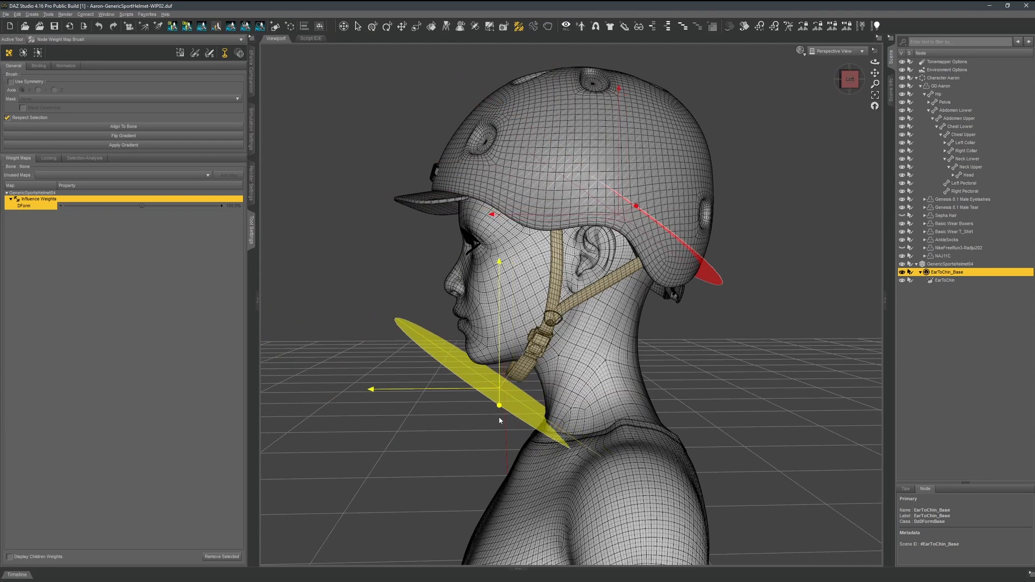
click(842, 79)
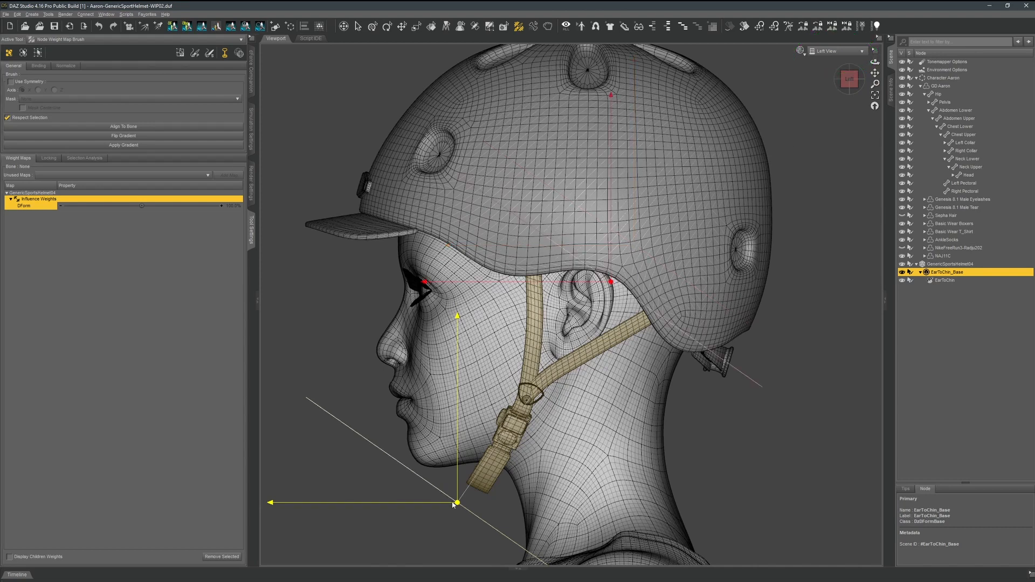
drag(454, 503, 481, 506)
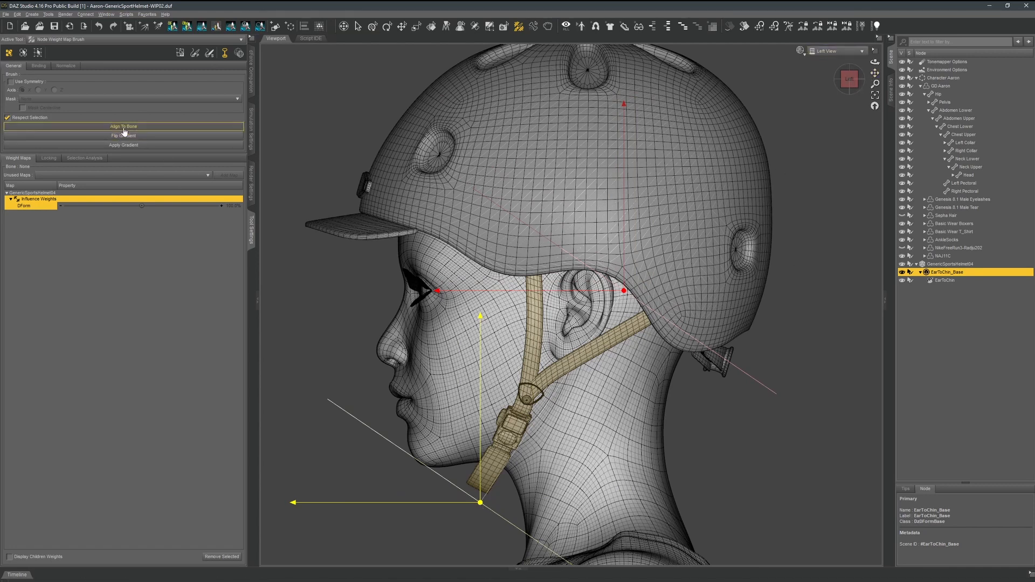
Apply the gradient to the influence weights of the selected strap faces.
right_click(303, 277)
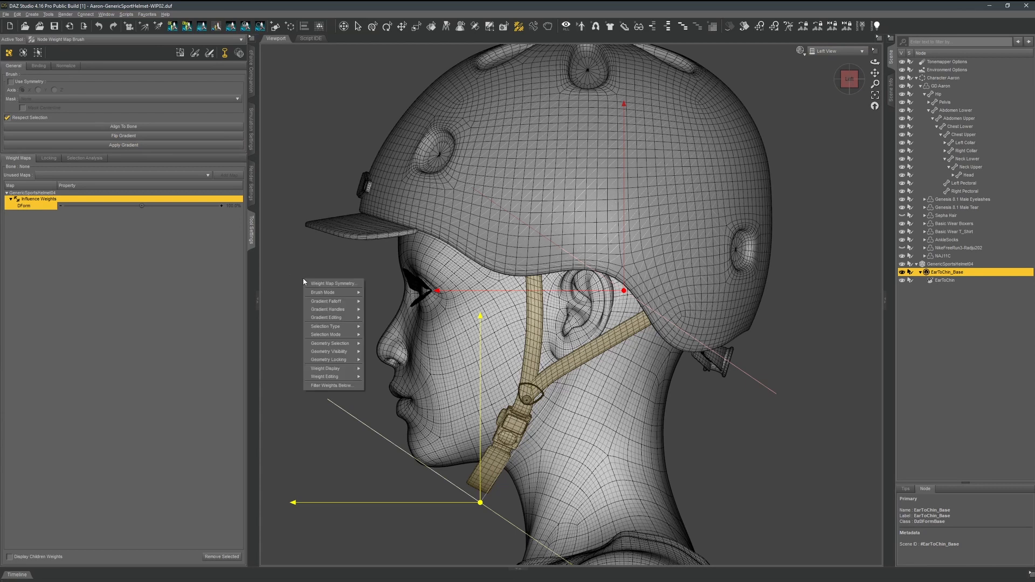
mouse_move(333, 320)
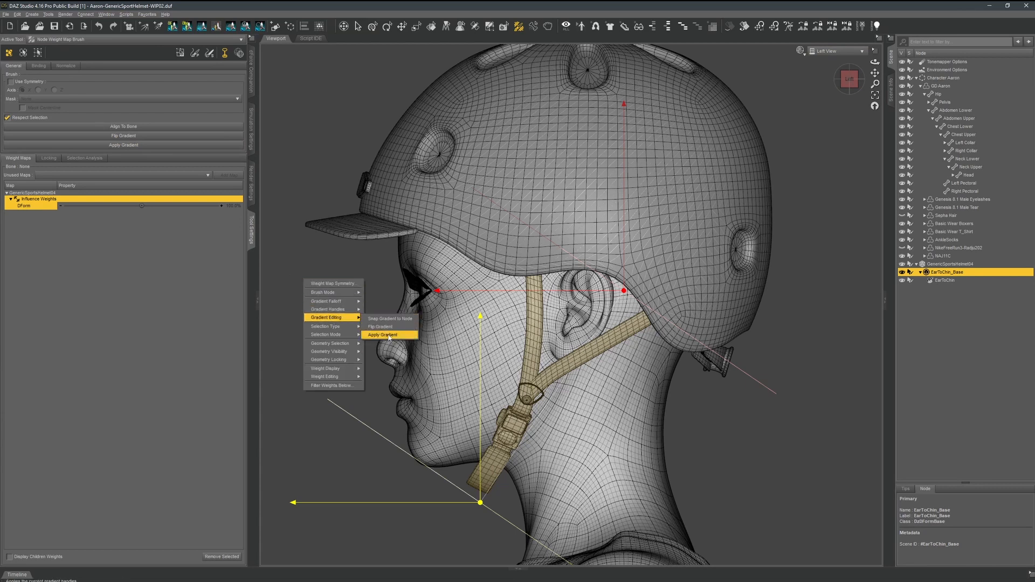
click(389, 334)
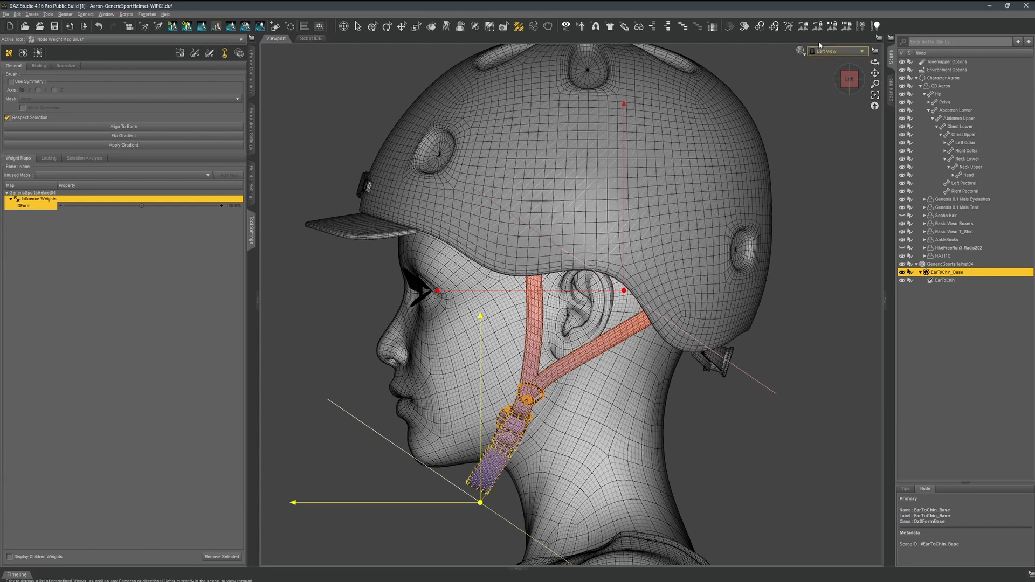
Flip the gradient's direction and reapply it to the chin straps in the perspective view.
click(828, 52)
click(826, 56)
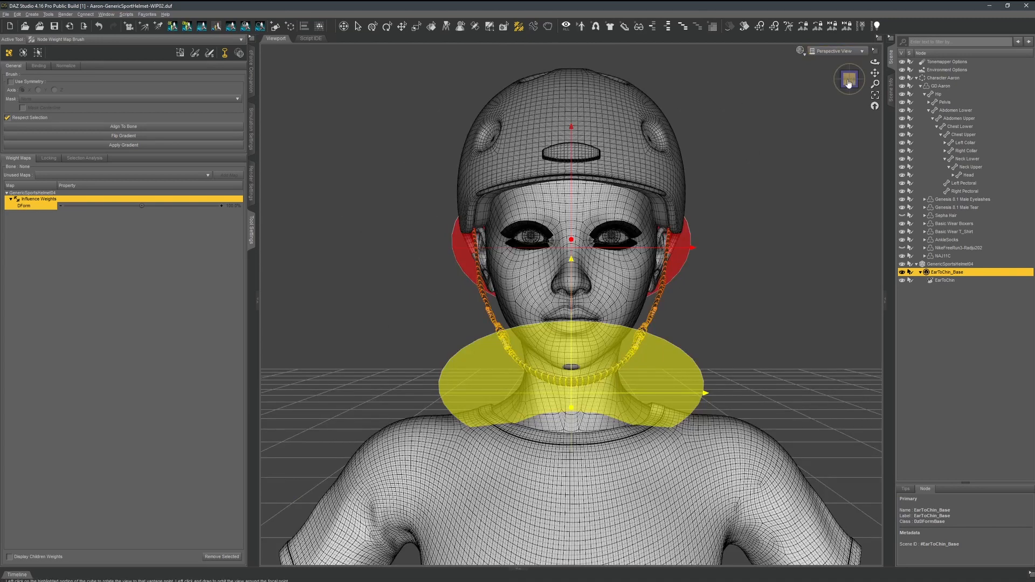
click(842, 79)
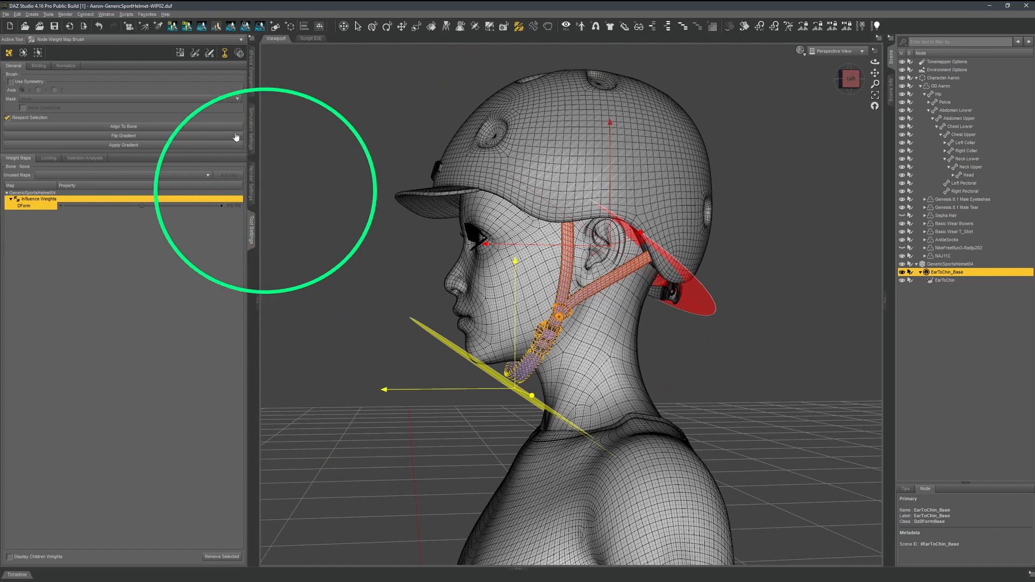
click(122, 136)
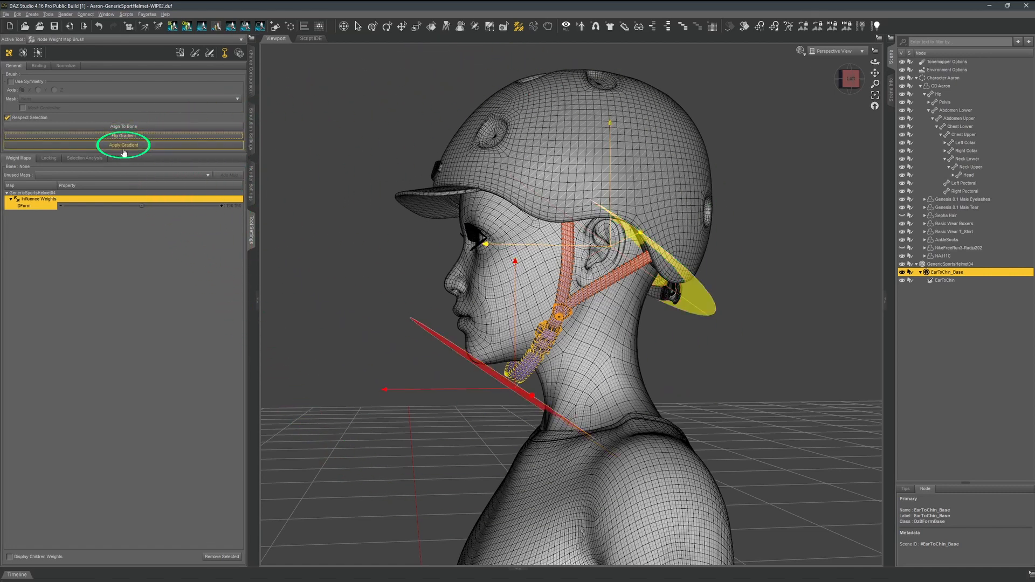
click(123, 145)
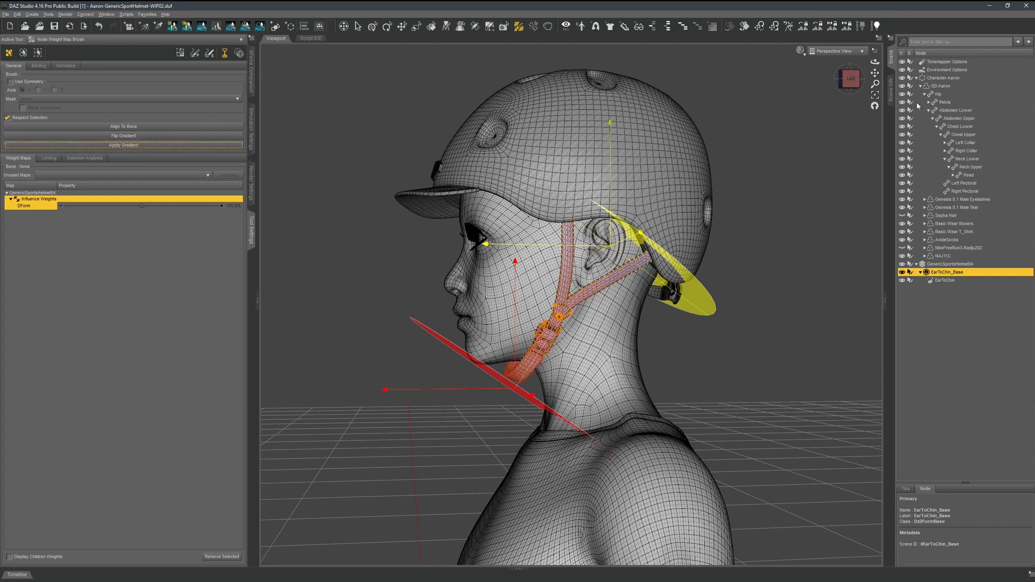
Adjust the X scale of the EarToChin D-Former in the front view to test its effect on the straps.
click(843, 79)
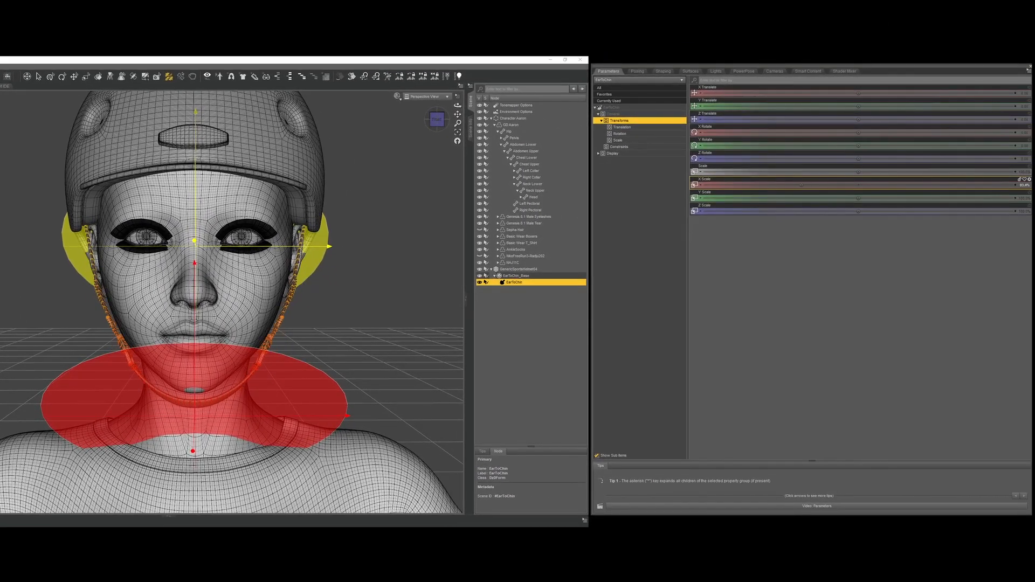
drag(800, 185, 797, 185)
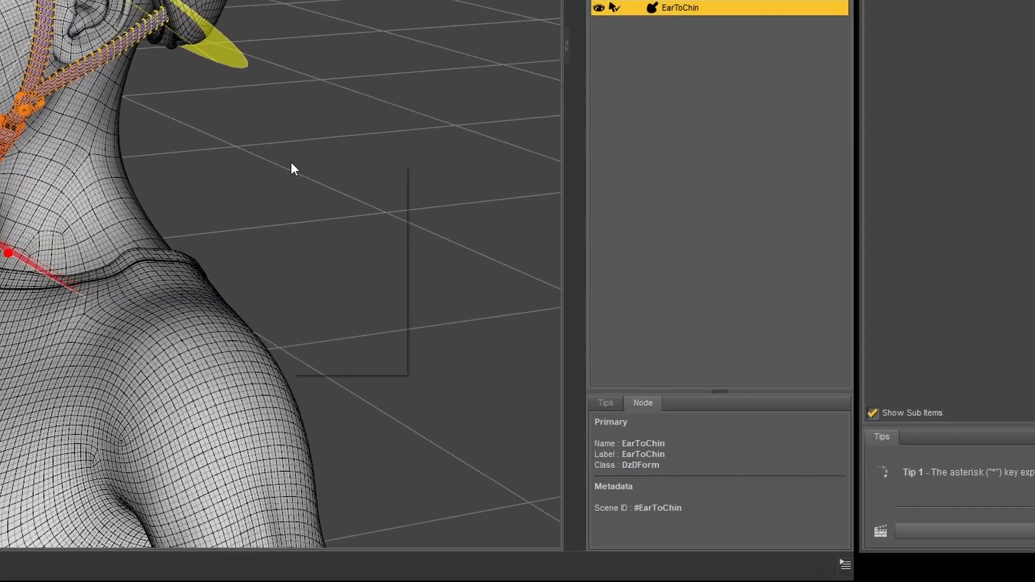
Switch the weight gradient to four handles and raise the new pair toward the character's chest.
right_click(349, 348)
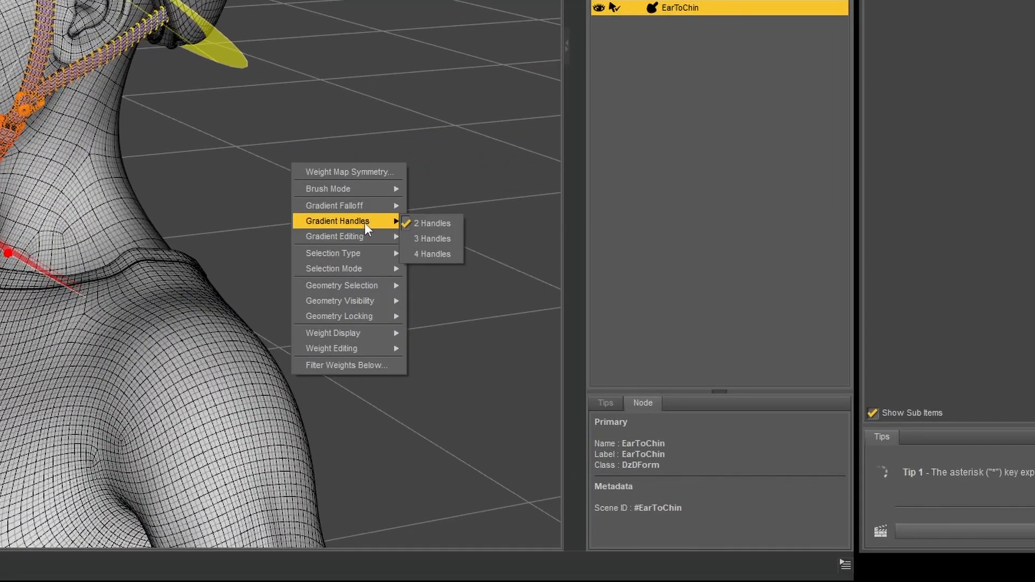
click(445, 254)
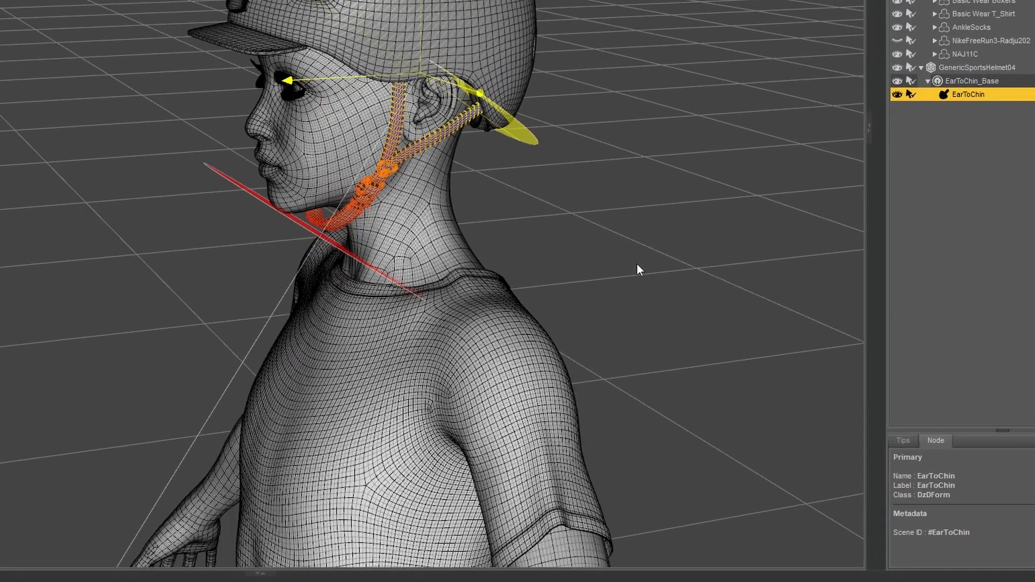
scroll(636, 263, down, 5)
drag(422, 449, 544, 272)
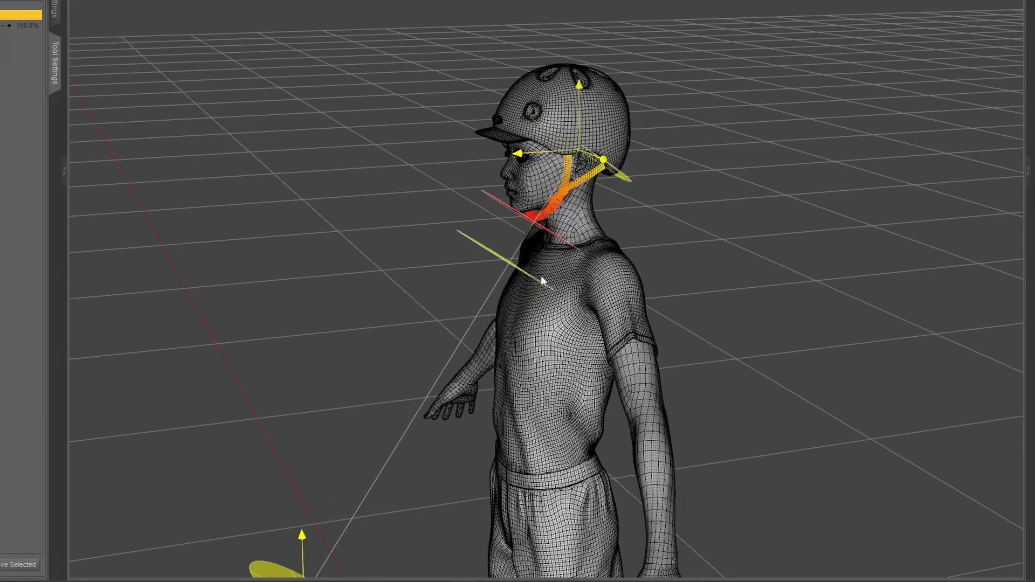
scroll(544, 272, up, 5)
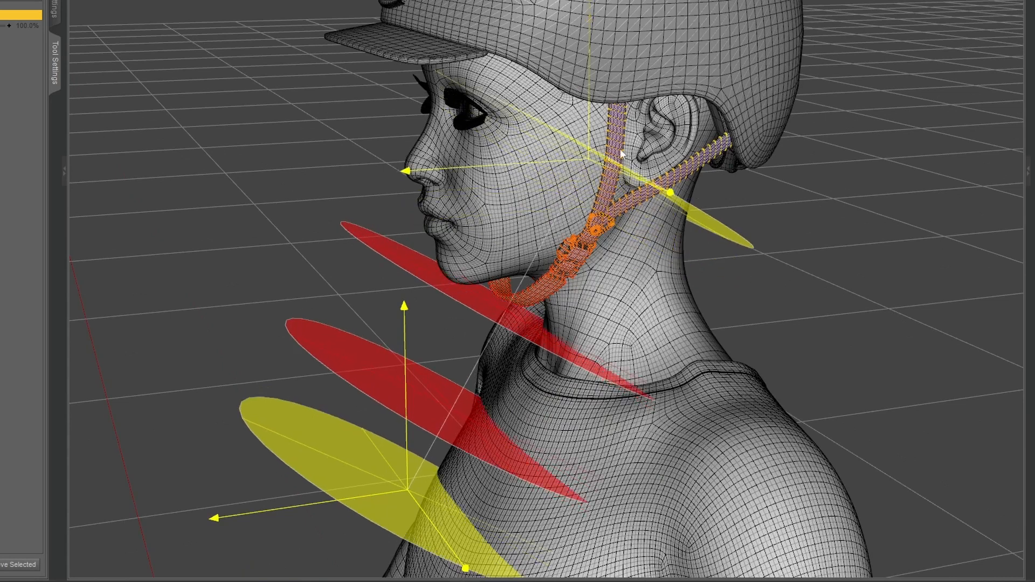
Reposition the gradient handles so the four planes span the straps from ear level down to below the chin.
drag(621, 154, 623, 93)
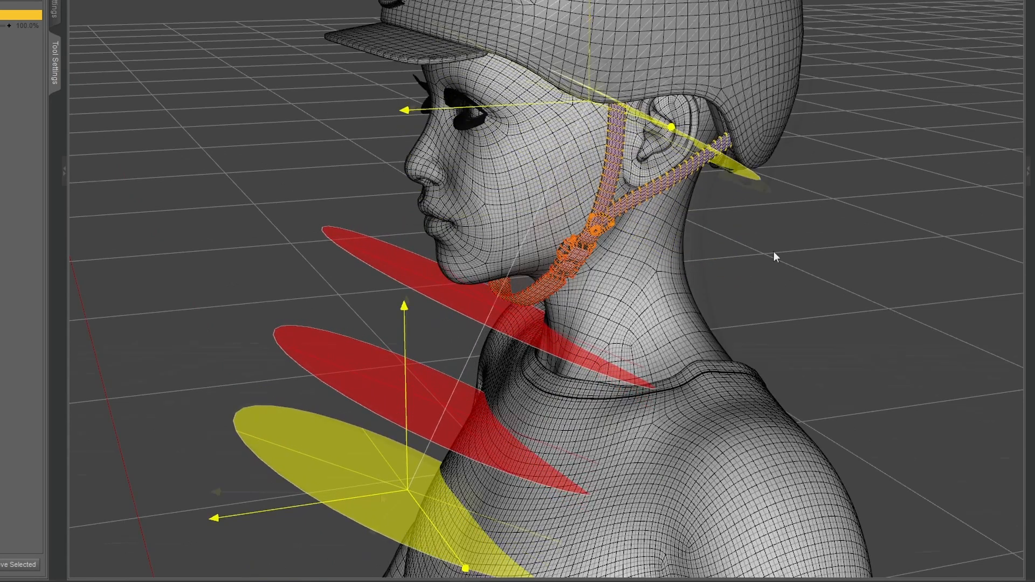
middle_drag(774, 251, 706, 162)
drag(398, 493, 511, 493)
drag(558, 320, 577, 252)
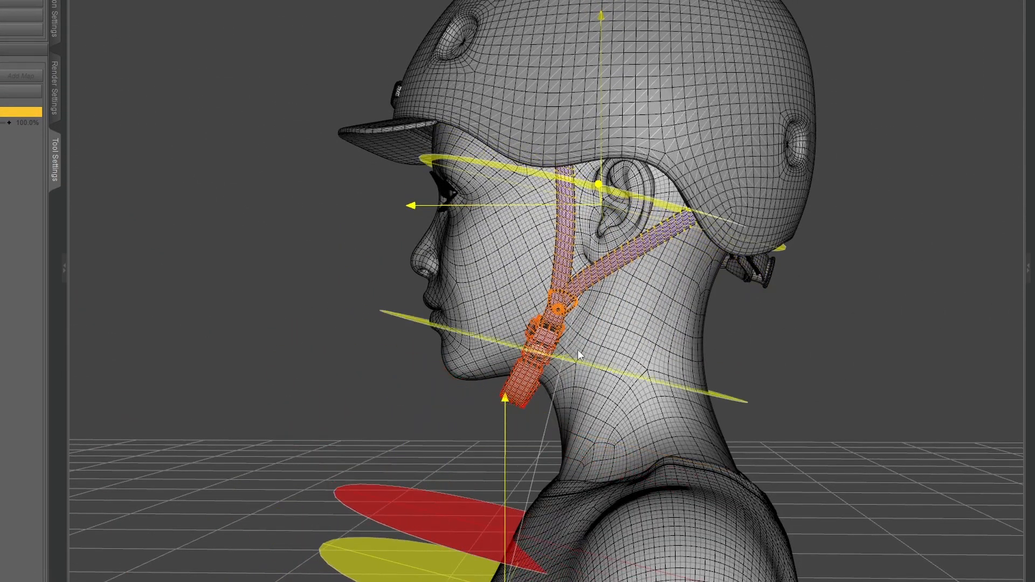
drag(577, 355, 574, 367)
drag(508, 561, 556, 461)
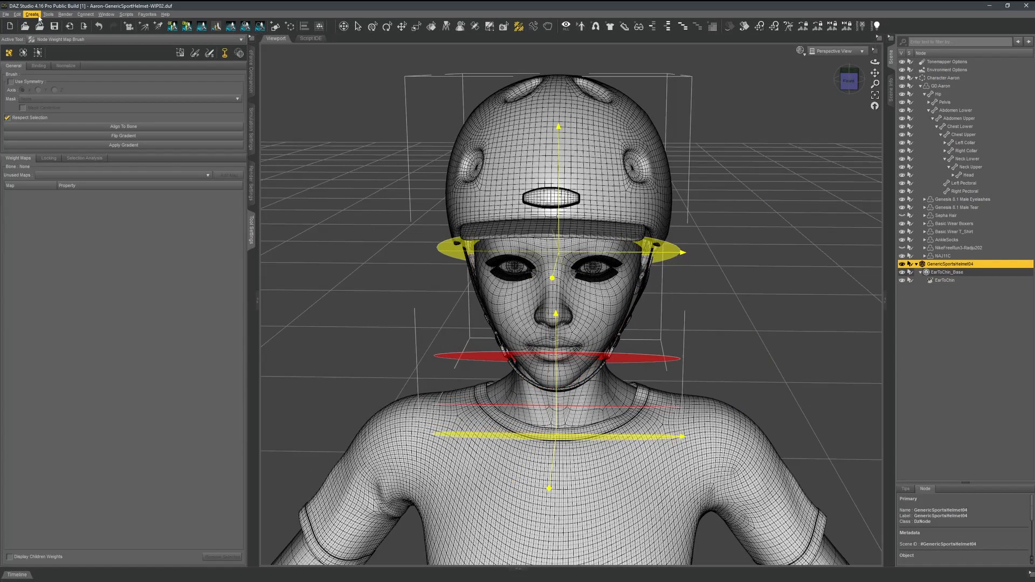
Add a D-Former named Chin to the helmet and select its base node.
click(32, 14)
click(56, 136)
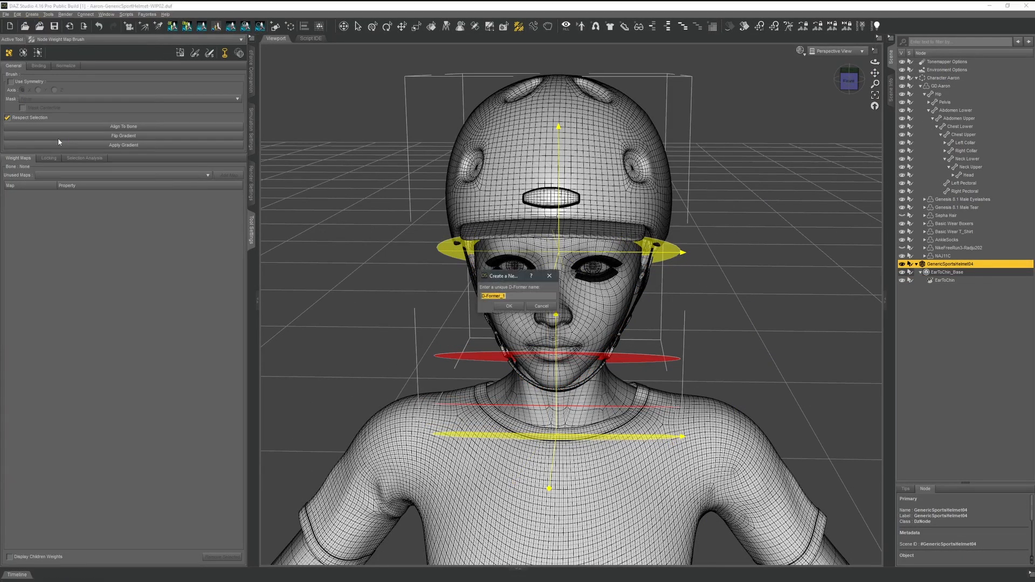
click(521, 309)
click(941, 305)
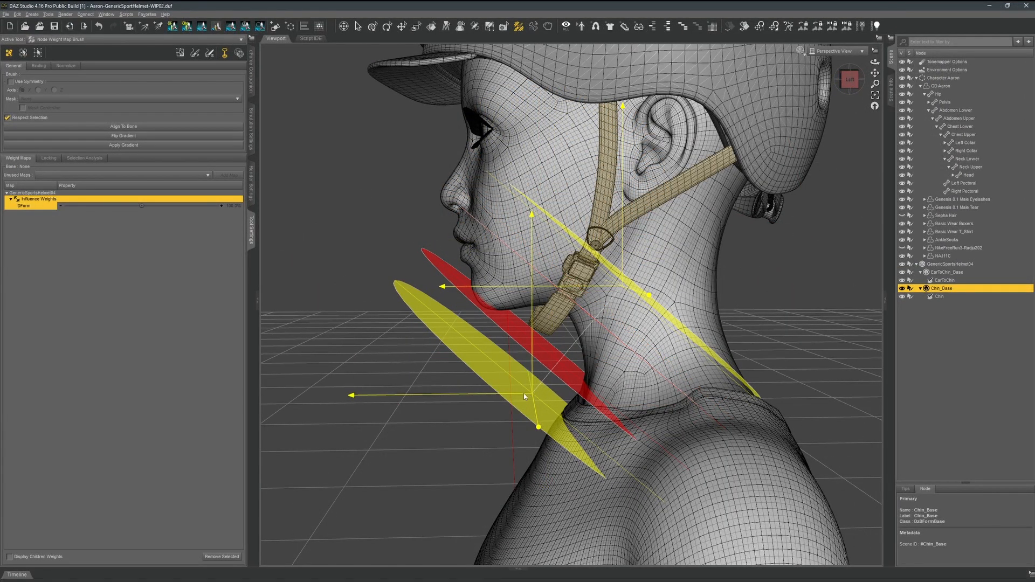
Arrange the gradient planes around the lower chin strap and apply the gradient to the Chin D-Former's influence weights.
drag(524, 397, 463, 397)
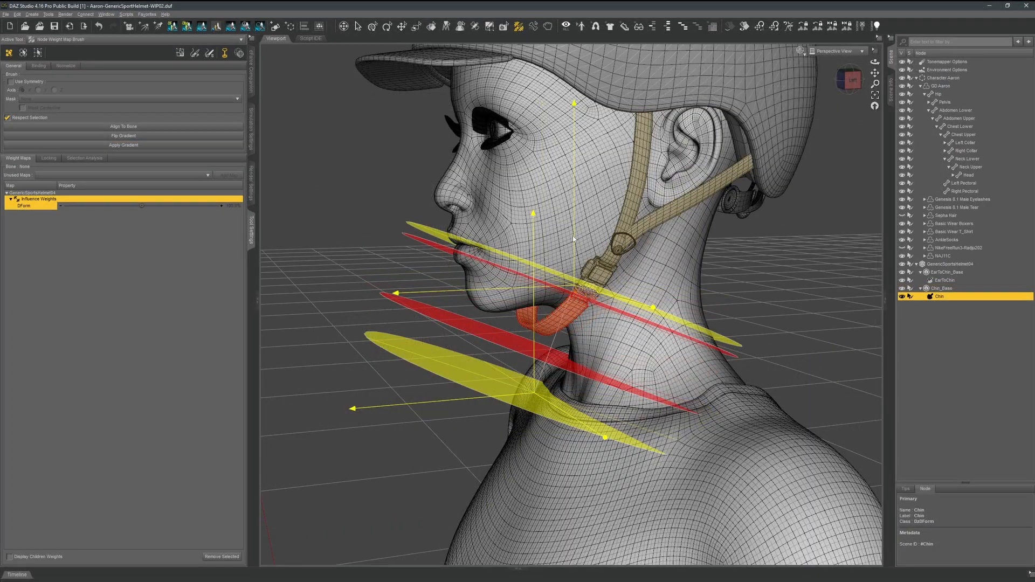
drag(573, 238, 570, 258)
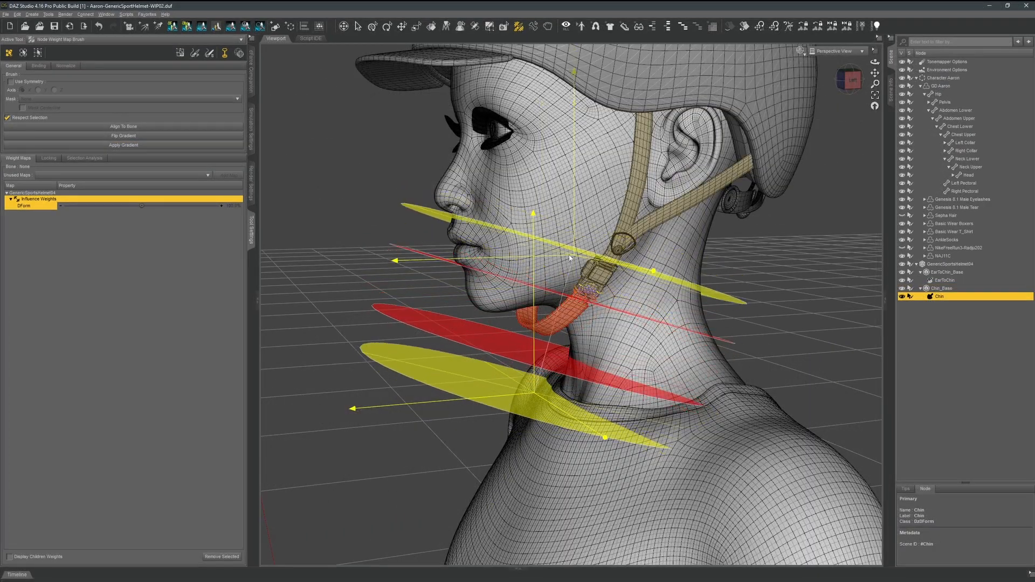
drag(484, 401, 495, 417)
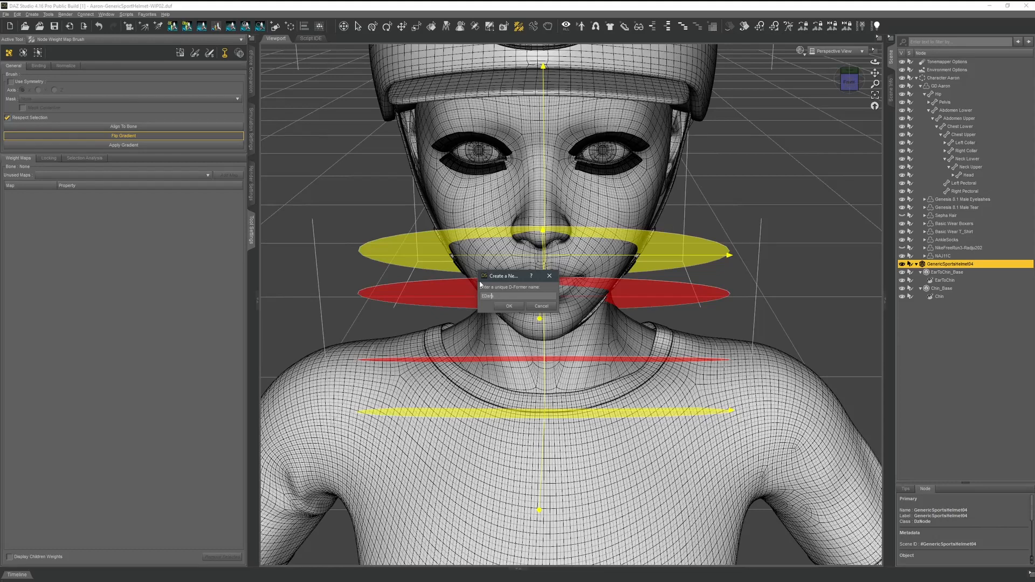
Add a D-Former named Ears and weight its base with gradient planes spread from the ear to mouth level.
click(509, 306)
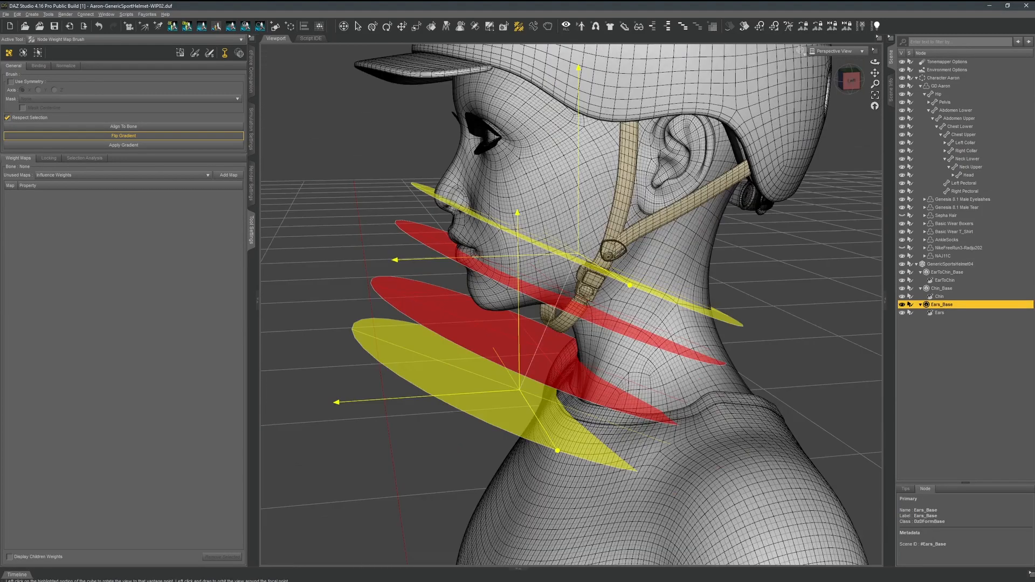
drag(561, 129, 609, 137)
drag(555, 291, 604, 180)
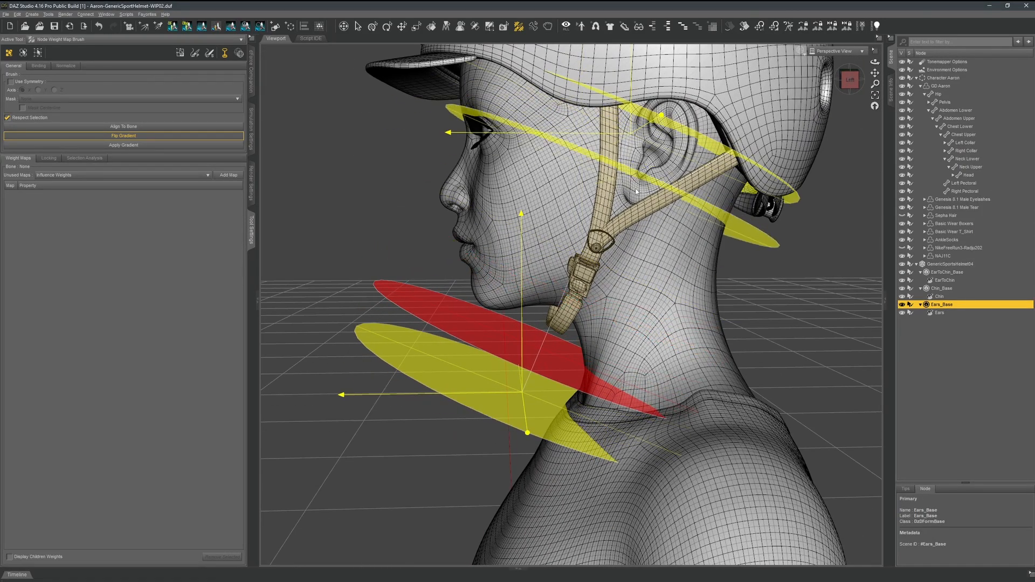
drag(526, 348, 590, 213)
drag(517, 388, 581, 281)
drag(608, 134, 590, 134)
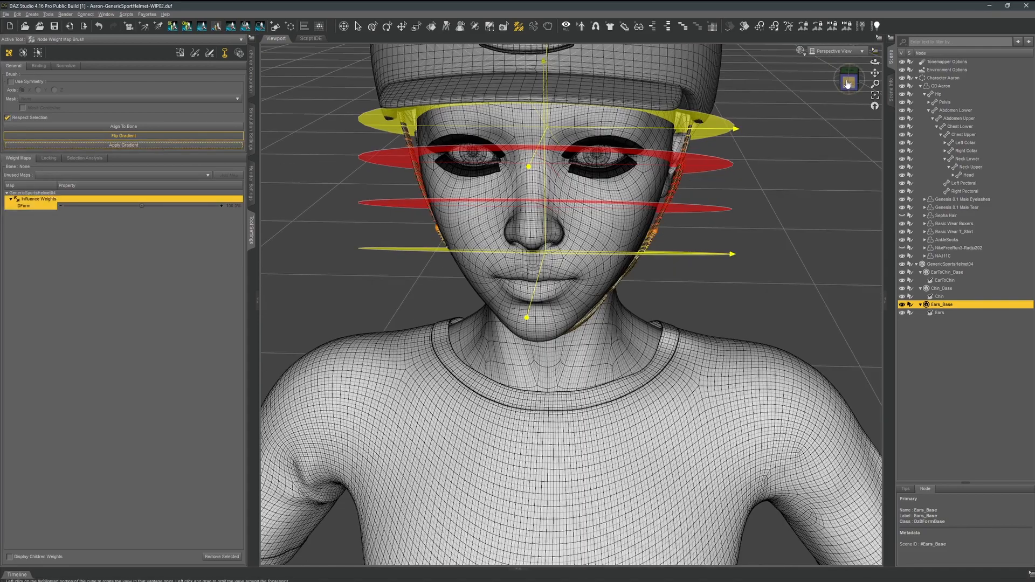
Compare the influence weights of the Chin, Ears and EarToChin D-Formers on the straps from the front and side.
drag(850, 81, 904, 92)
click(850, 80)
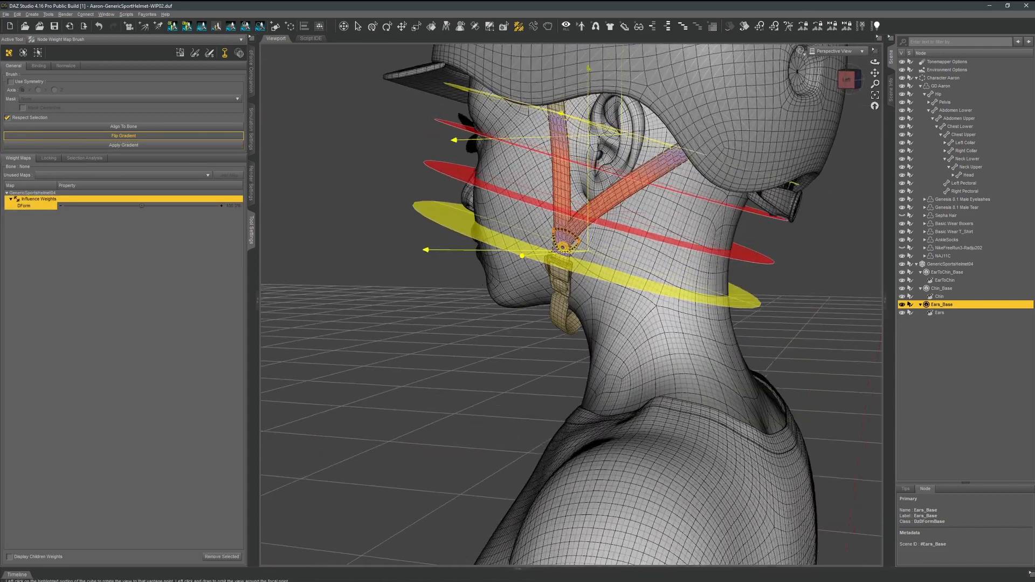
click(939, 295)
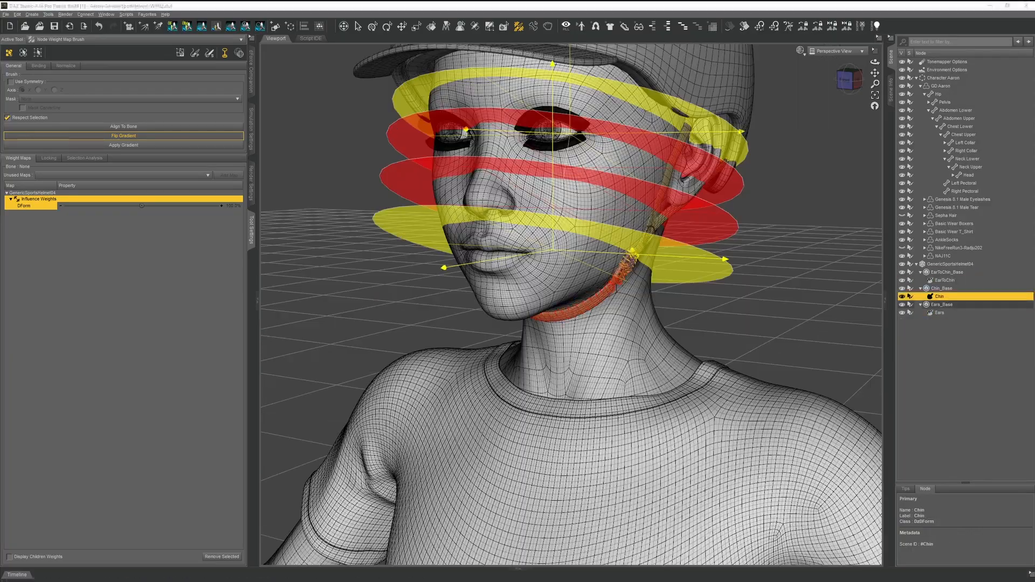
click(939, 313)
drag(850, 81, 872, 81)
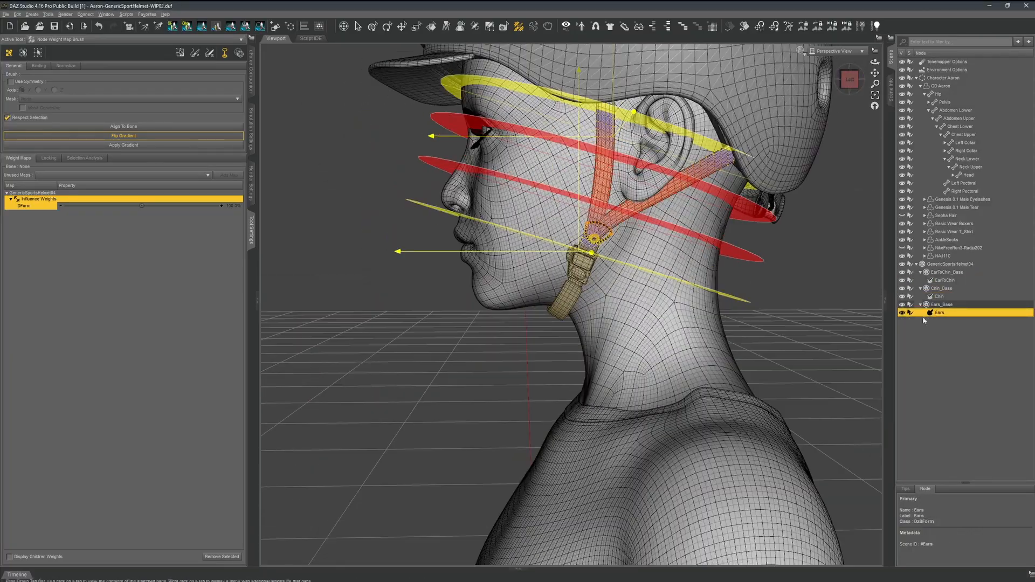
click(944, 280)
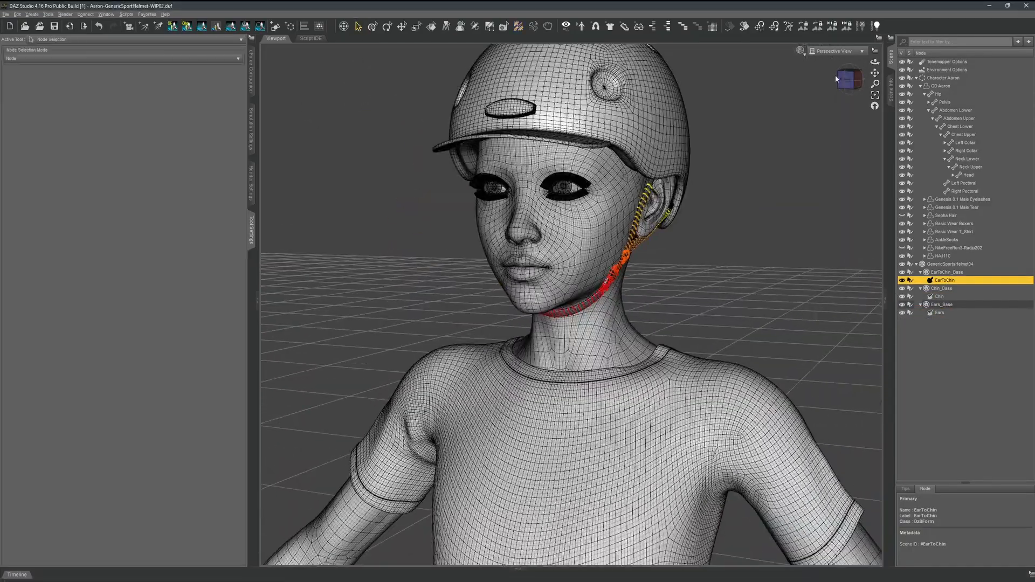
drag(838, 77, 857, 74)
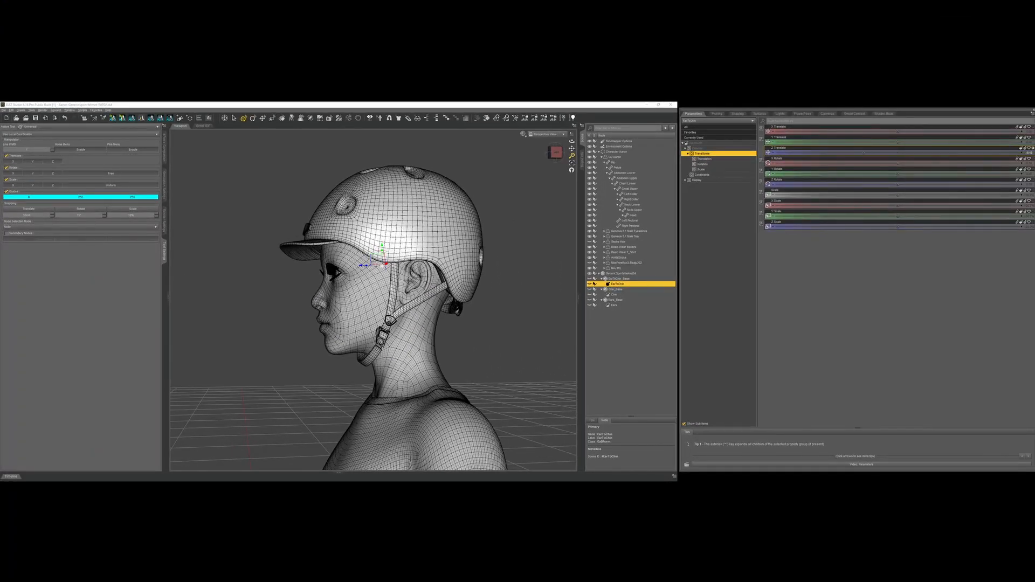
Test a transform on the EarToChin D-Former and select the translation properties of the Ears D-Former.
drag(863, 153, 835, 153)
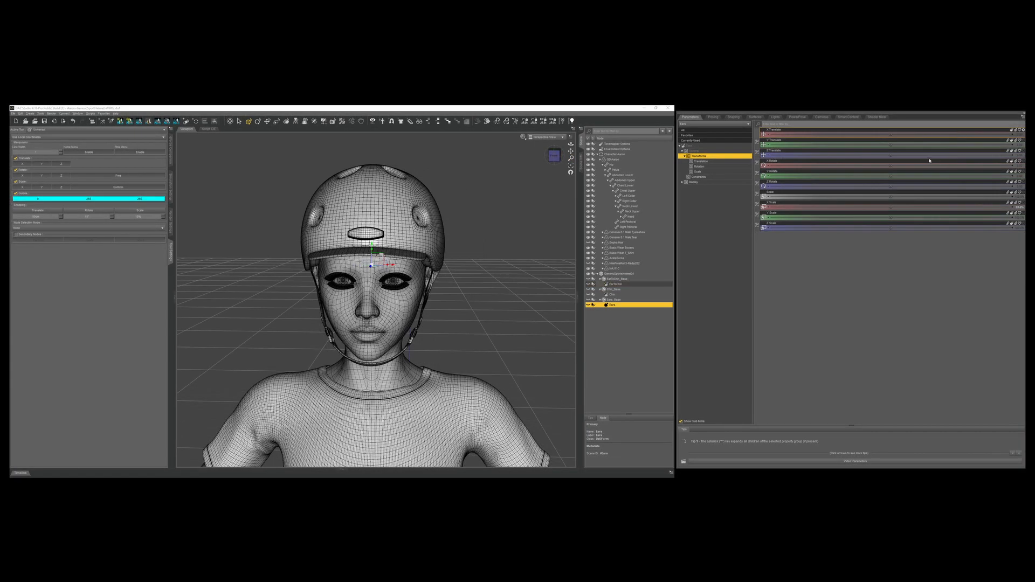
shift+click(930, 156)
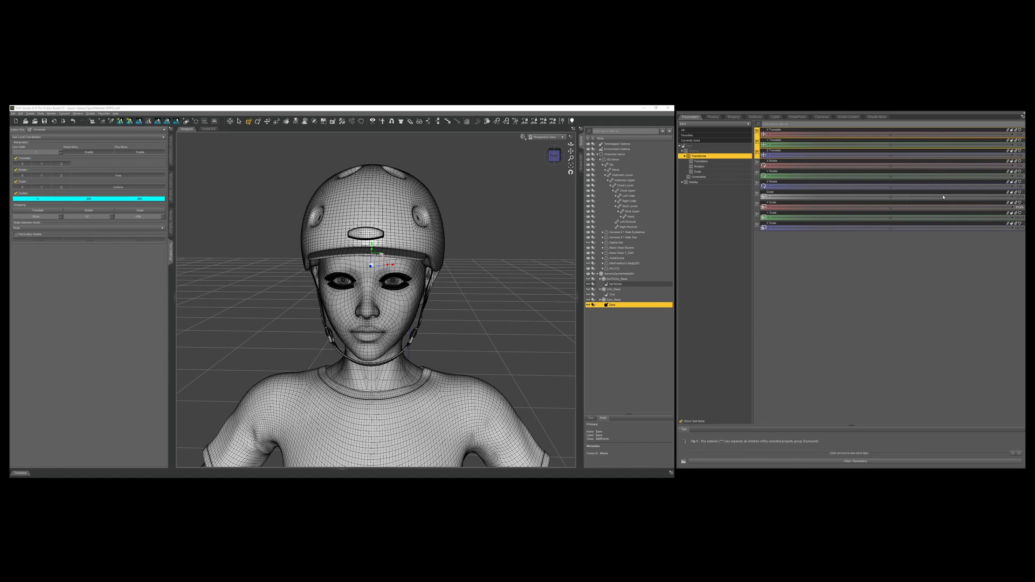
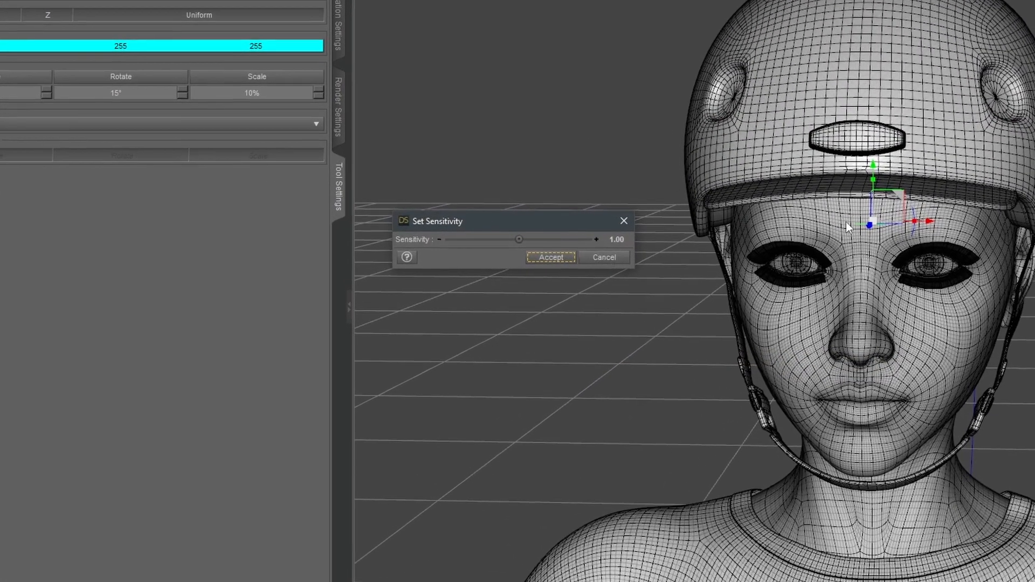
Set the sensitivity of the Ears D-Former's translation properties to 0.01.
click(629, 238)
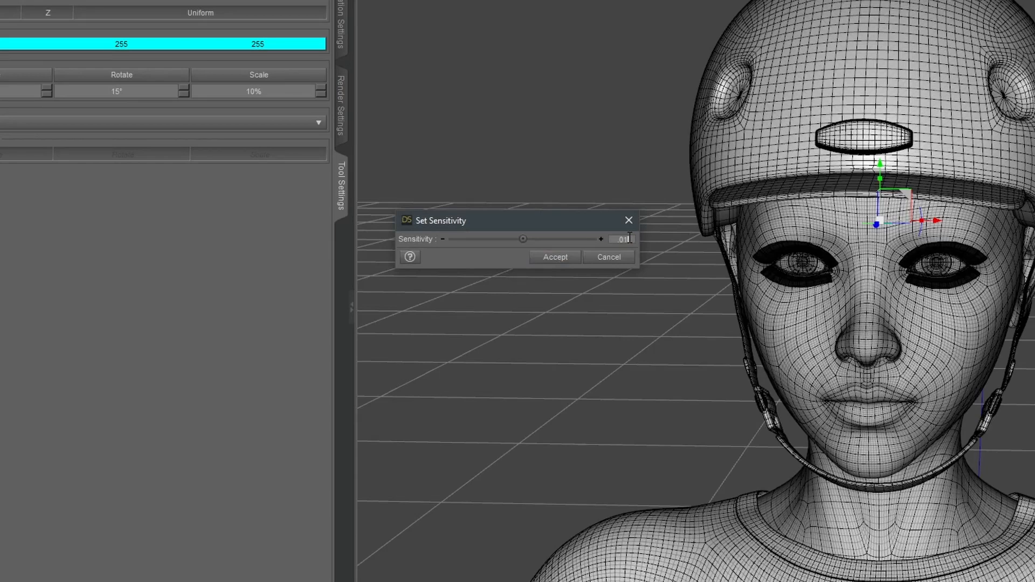
text(.01)
key(Return)
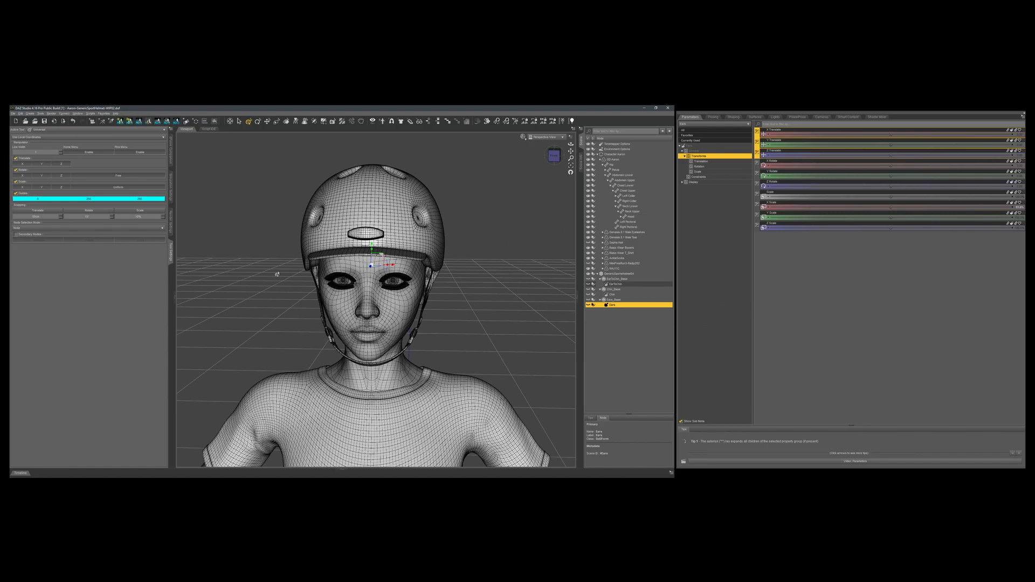
click(845, 339)
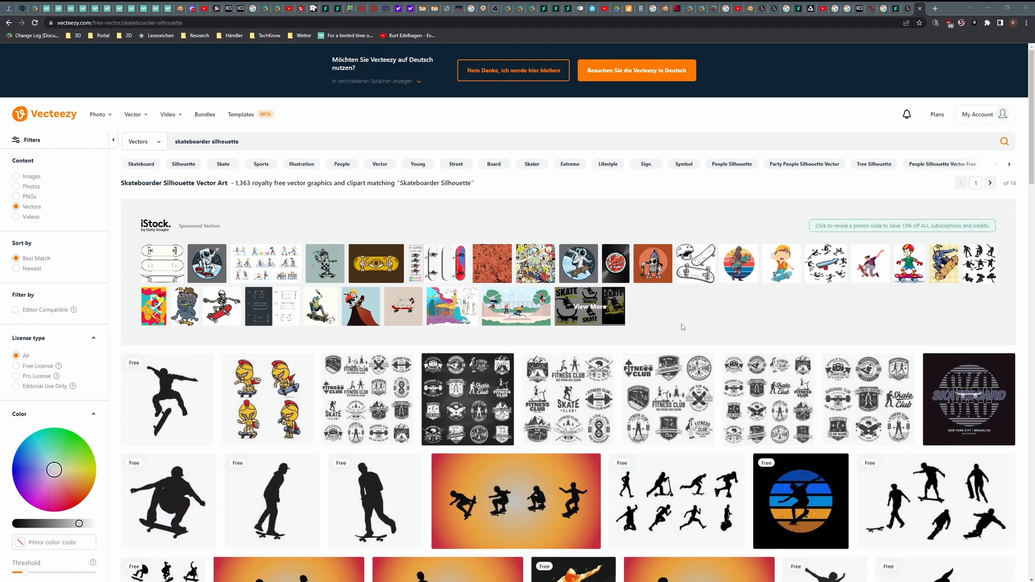
Switch to the browser and look through Vecteezy's skateboarder silhouette and traffic sign vectors for helmet artwork.
scroll(682, 327, down, 1)
scroll(681, 320, down, 1)
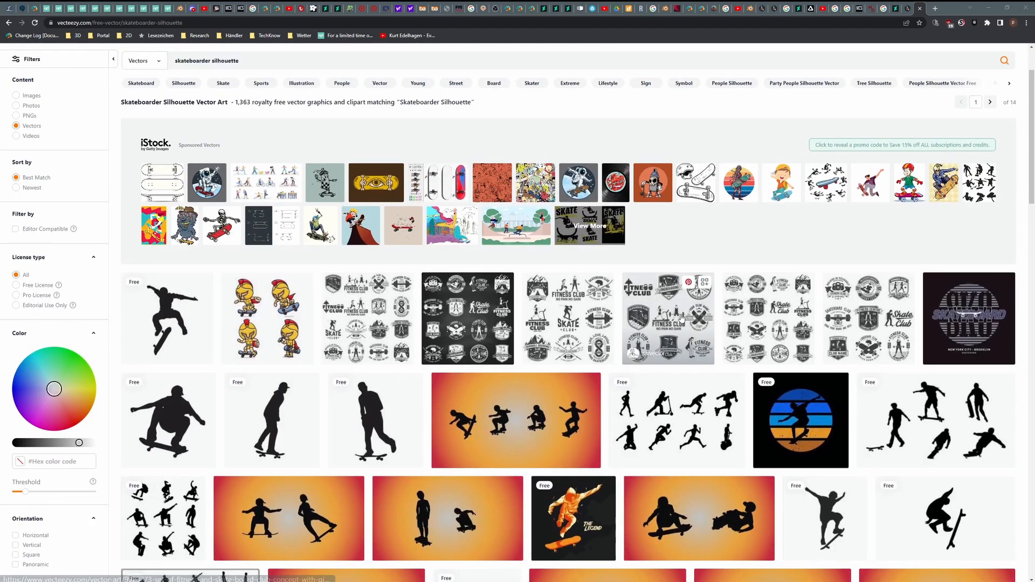
scroll(682, 318, down, 3)
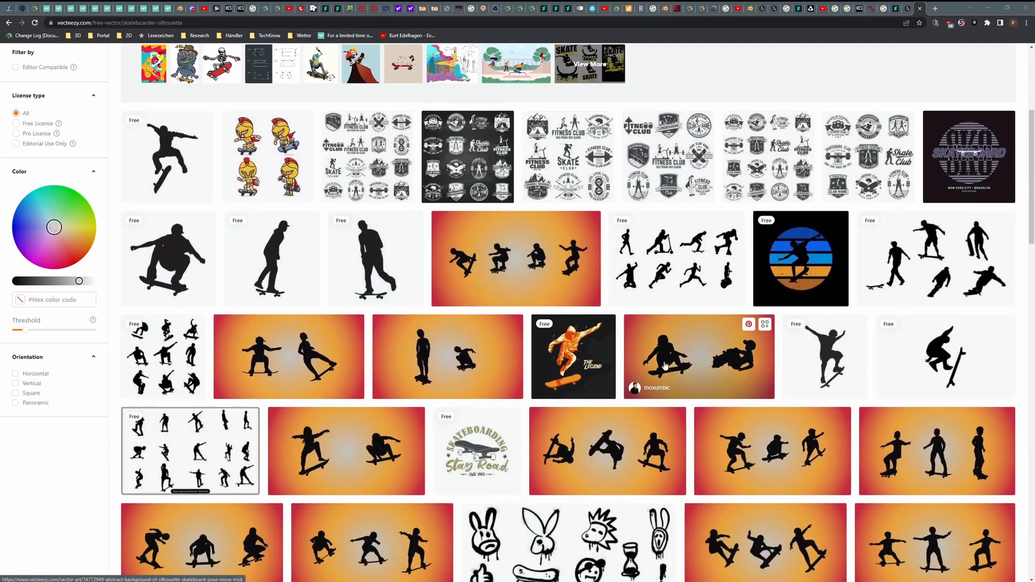
scroll(665, 365, down, 8)
scroll(667, 361, up, 2)
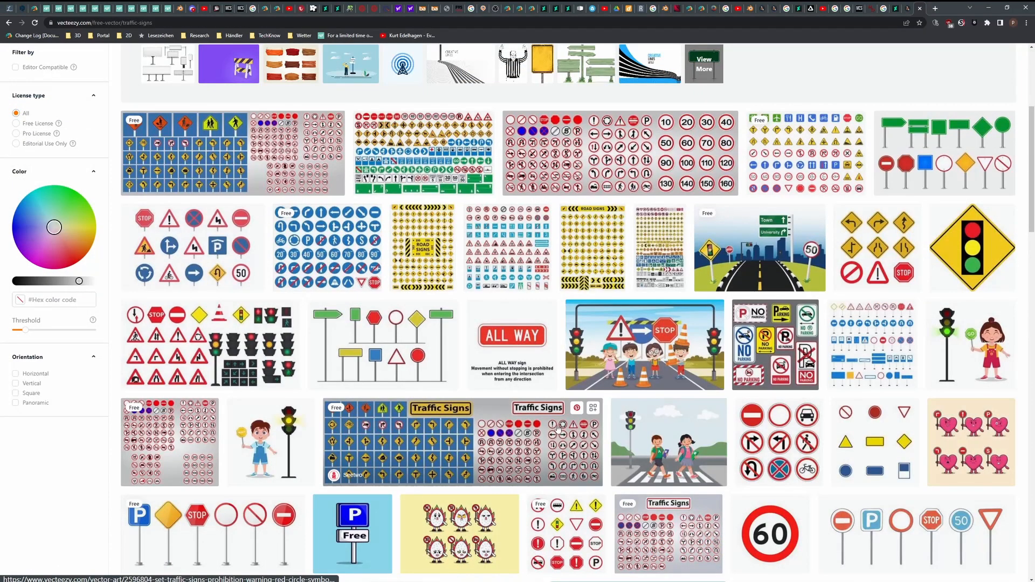
scroll(550, 413, down, 8)
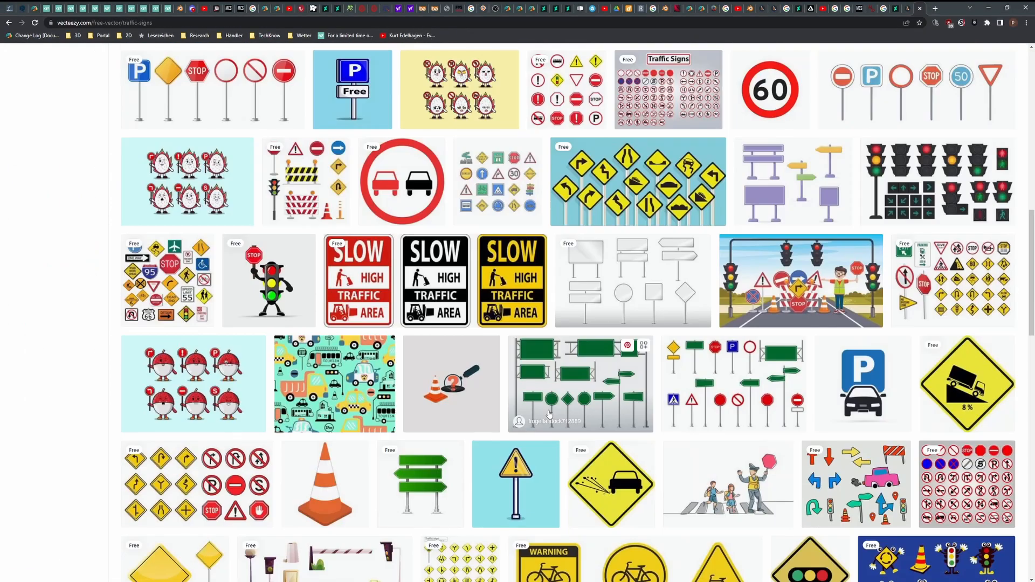
scroll(550, 414, down, 5)
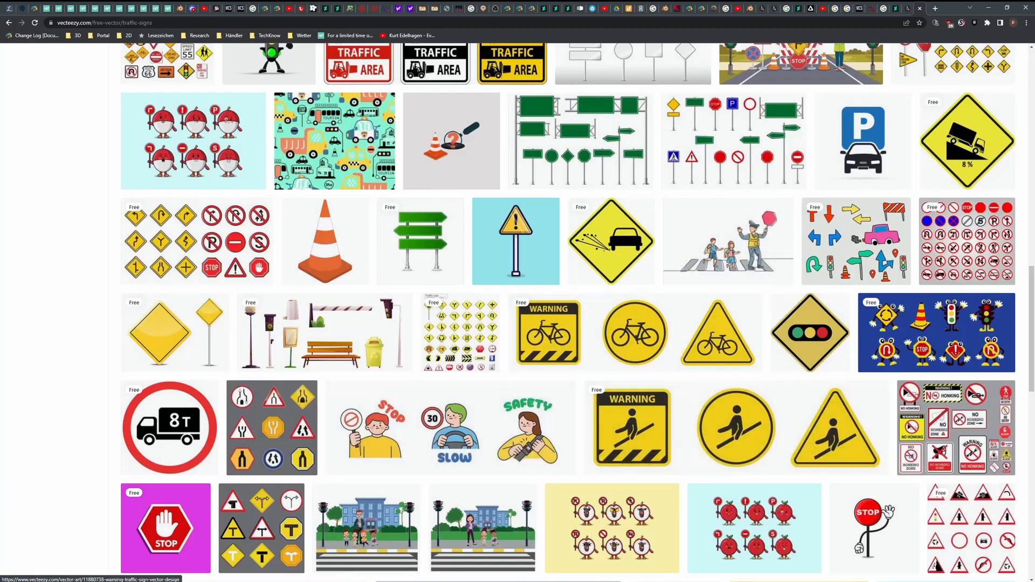
scroll(697, 338, down, 2)
scroll(697, 338, down, 9)
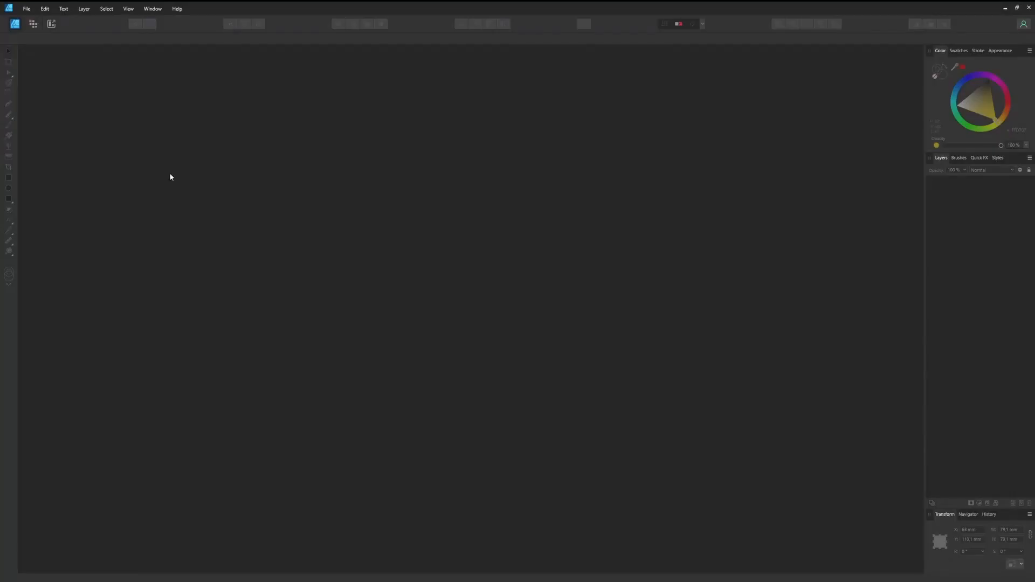
Switch to Affinity Designer and create a new A4 document with a transparent background.
click(31, 8)
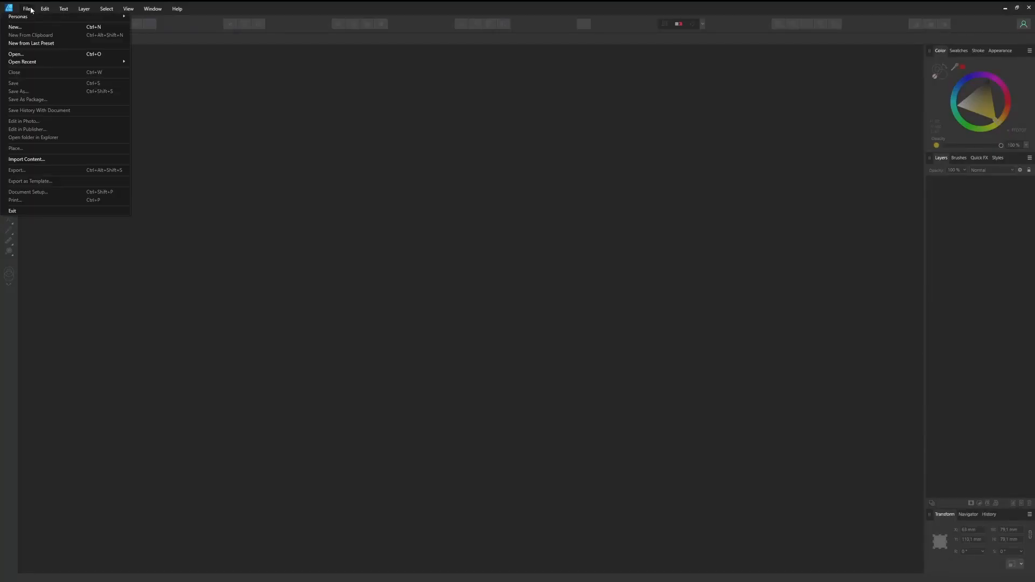
mouse_move(46, 65)
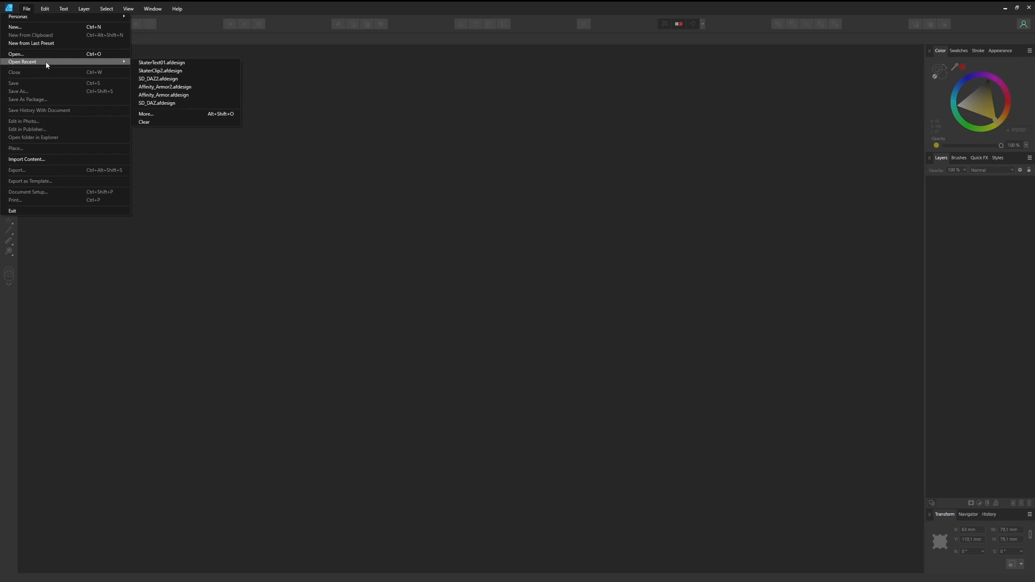
click(67, 28)
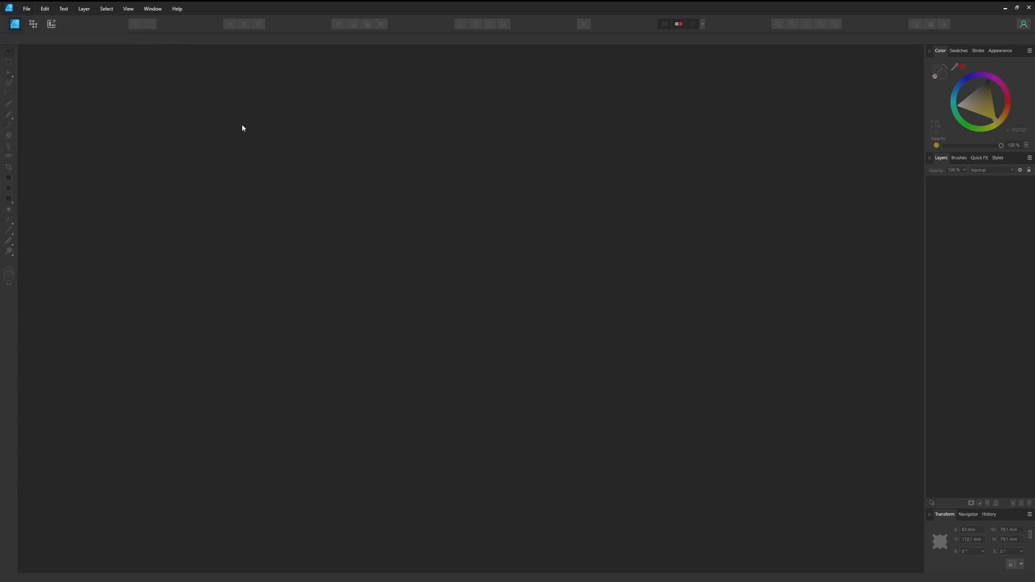
click(27, 8)
click(28, 28)
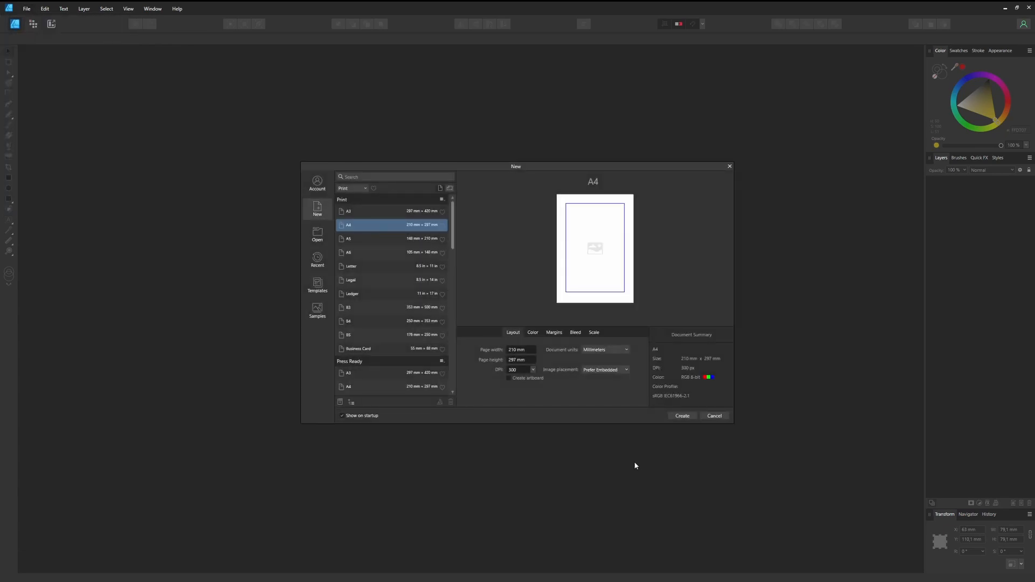
click(532, 333)
click(587, 367)
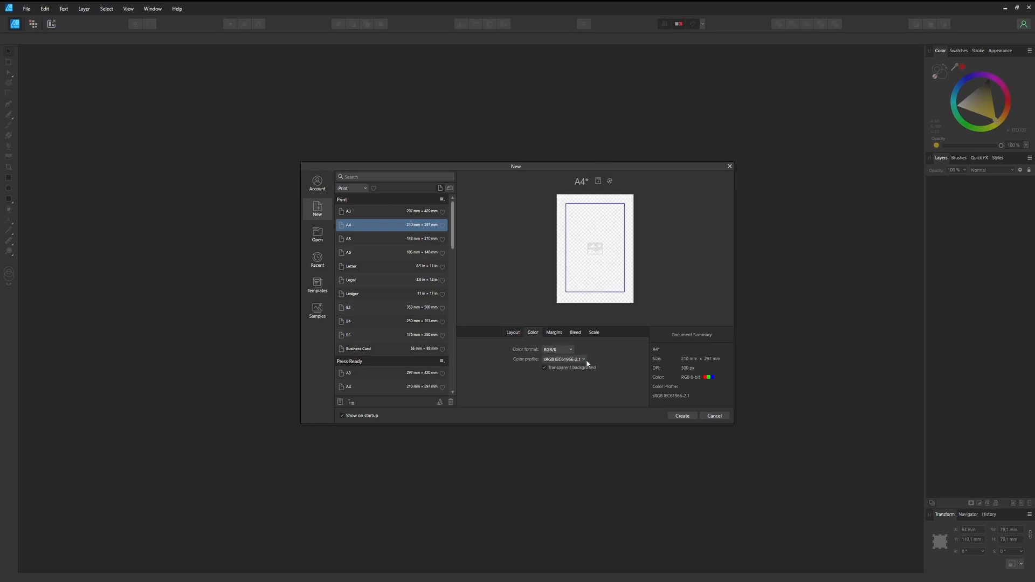
click(683, 415)
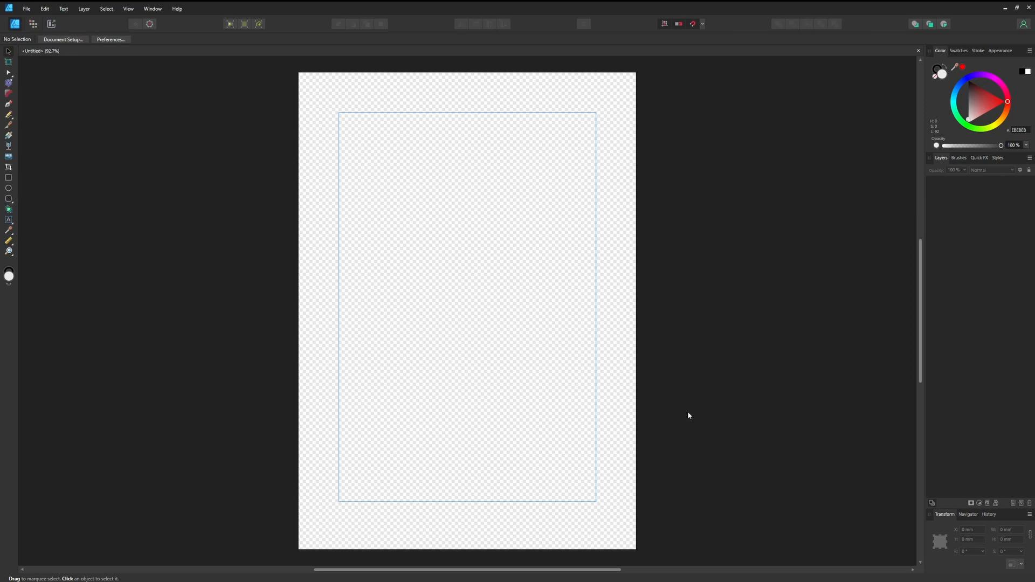
Place the downloaded warning traffic sign EPS in the document, scale it down and position it in the upper half of the page.
key(alt+Tab)
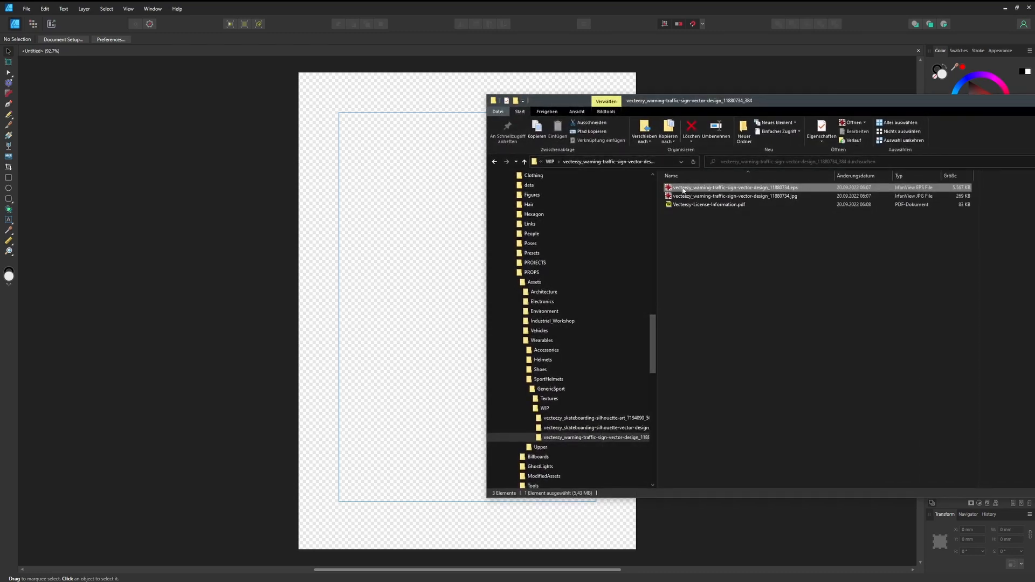
drag(683, 190, 422, 215)
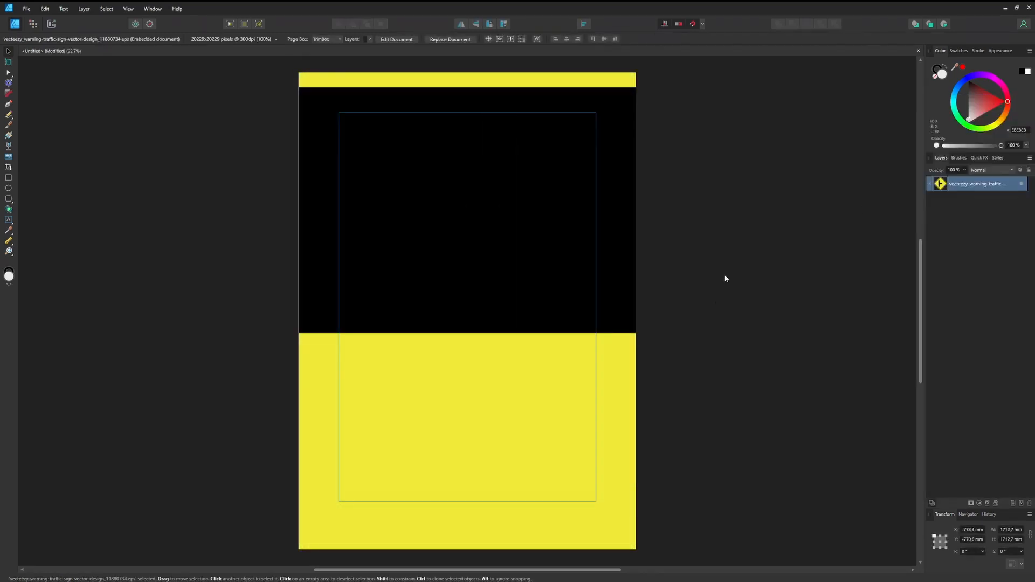
ctrl+scroll(783, 324, down, 10)
drag(598, 202, 706, 314)
ctrl+scroll(752, 331, up, 10)
scroll(520, 289, up, 1)
drag(390, 120, 419, 150)
scroll(600, 218, up, 2)
drag(599, 216, 610, 224)
Draw a rounded square about 93.3 mm wide, reduce its corner radius to 13% and centre it over the traffic sign.
mouse_move(409, 150)
mouse_down()
mouse_move(574, 302)
mouse_move(531, 268)
mouse_move(456, 288)
mouse_move(496, 273)
mouse_move(503, 245)
mouse_move(560, 300)
mouse_up()
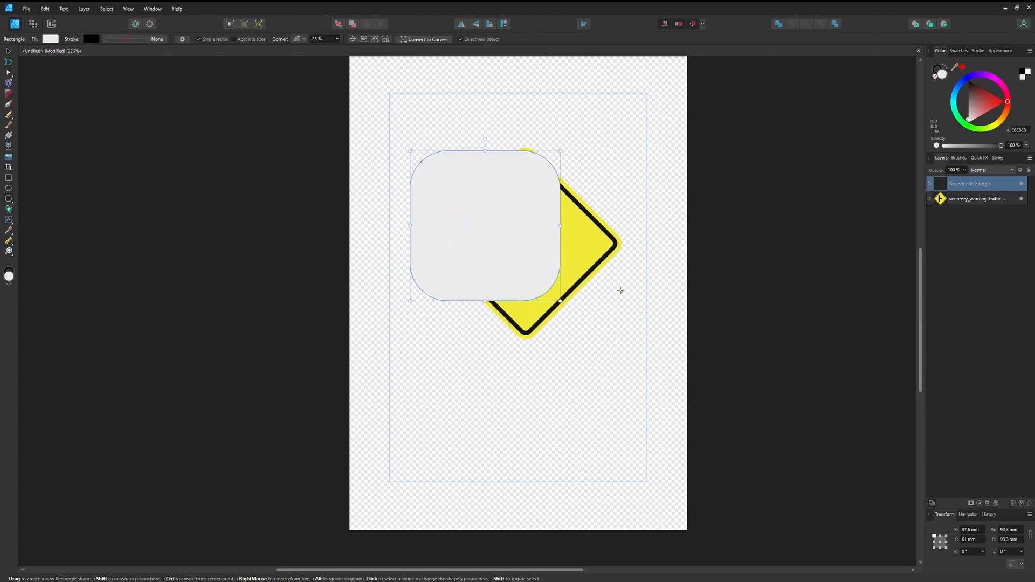
ctrl+scroll(455, 151, up, 3)
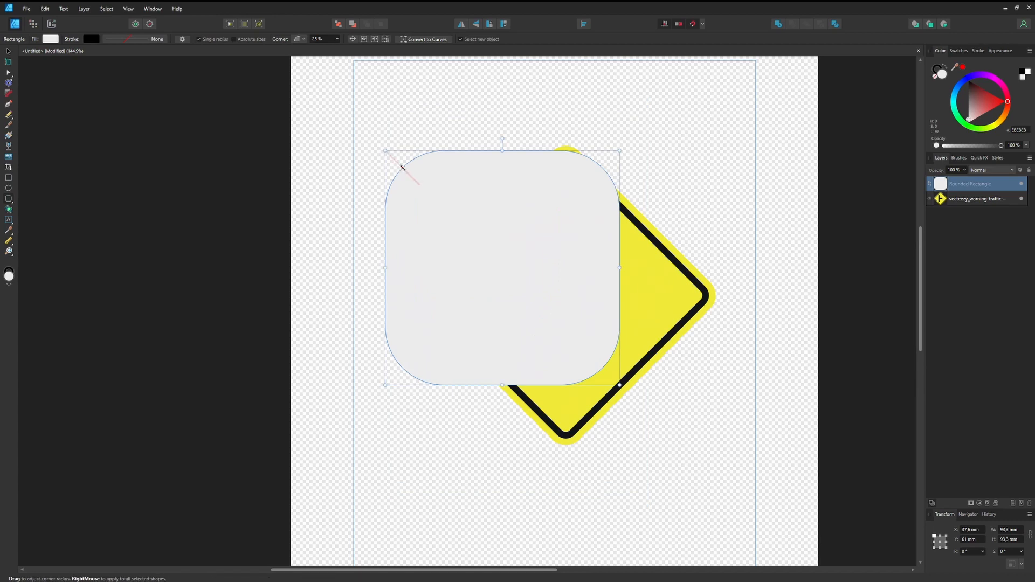
drag(402, 168, 394, 159)
key(v)
drag(486, 247, 545, 274)
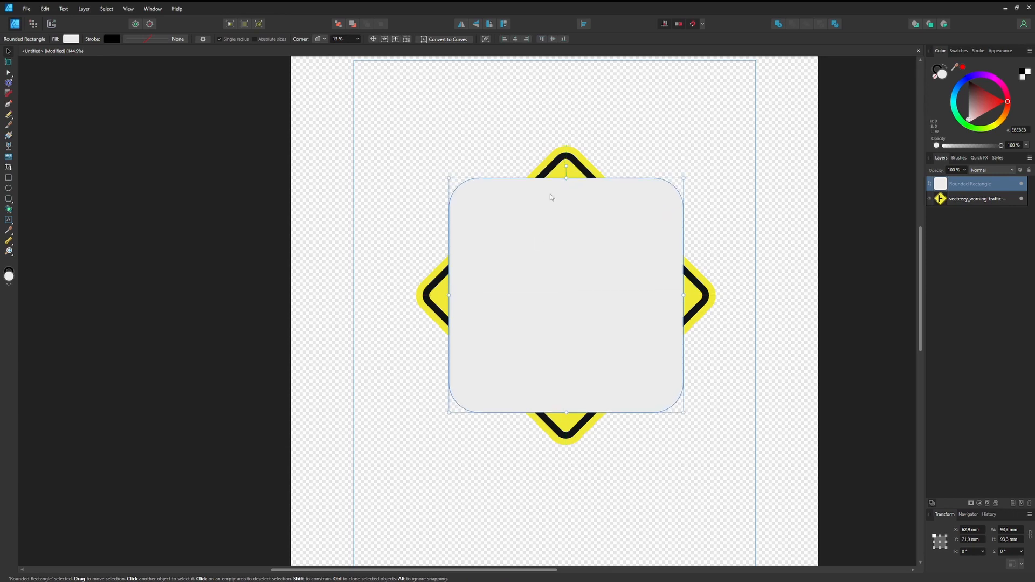
Rotate the rounded square -45° and fit it to the sign's outline at 88.4 mm with 8% corners, and fill it with yellow FFD000.
drag(566, 165, 632, 228)
drag(483, 378, 488, 373)
drag(566, 144, 565, 144)
click(75, 40)
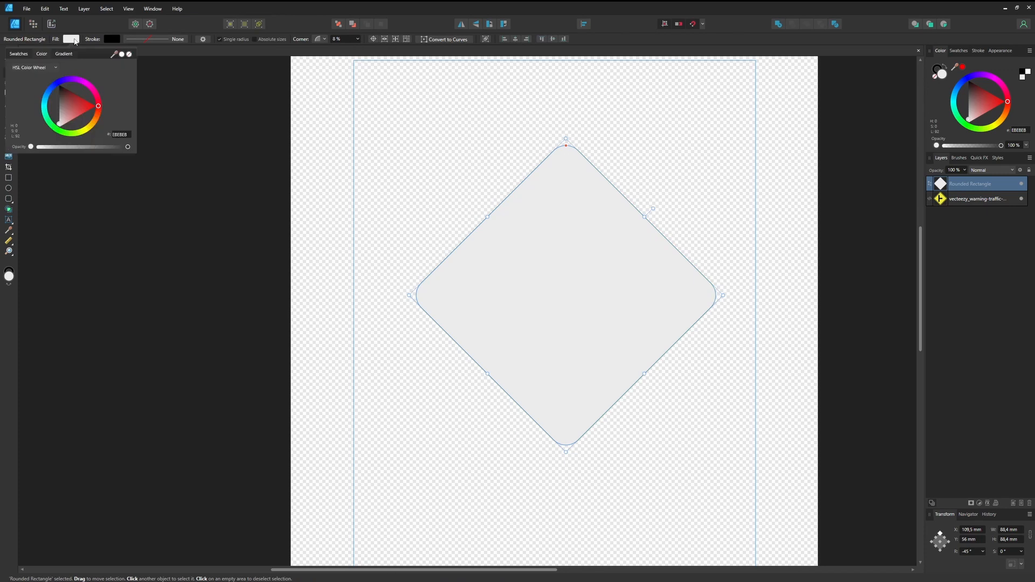
click(92, 130)
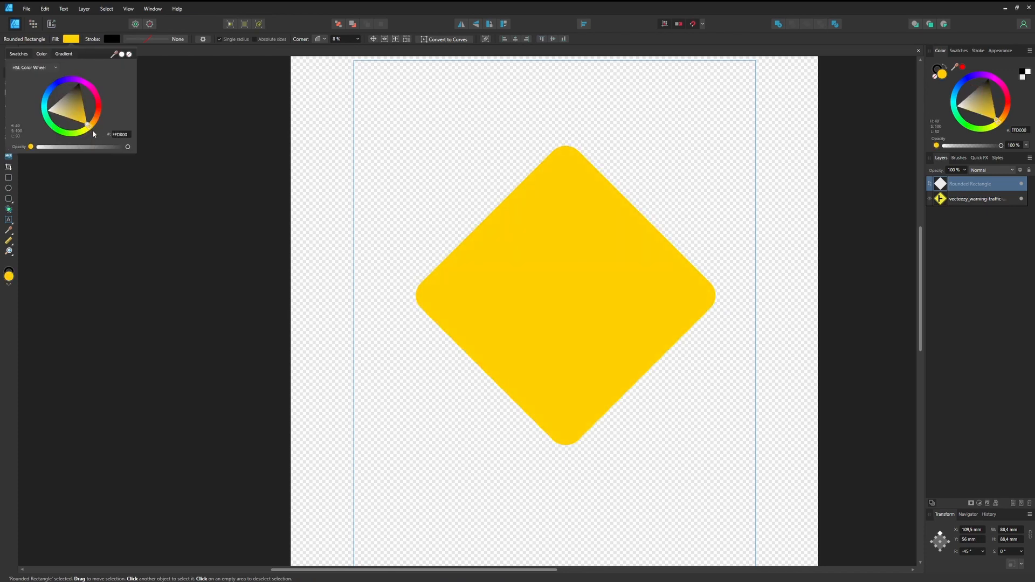
Duplicate the yellow diamond, remove the copy's fill and give it a black stroke of 7.1 pt.
key(ctrl+j)
click(75, 40)
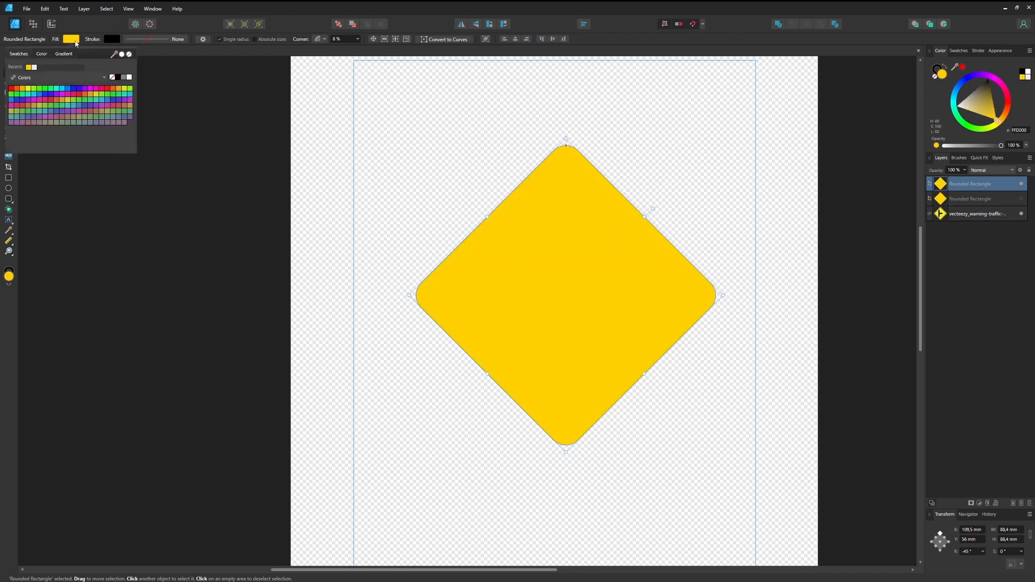
click(129, 54)
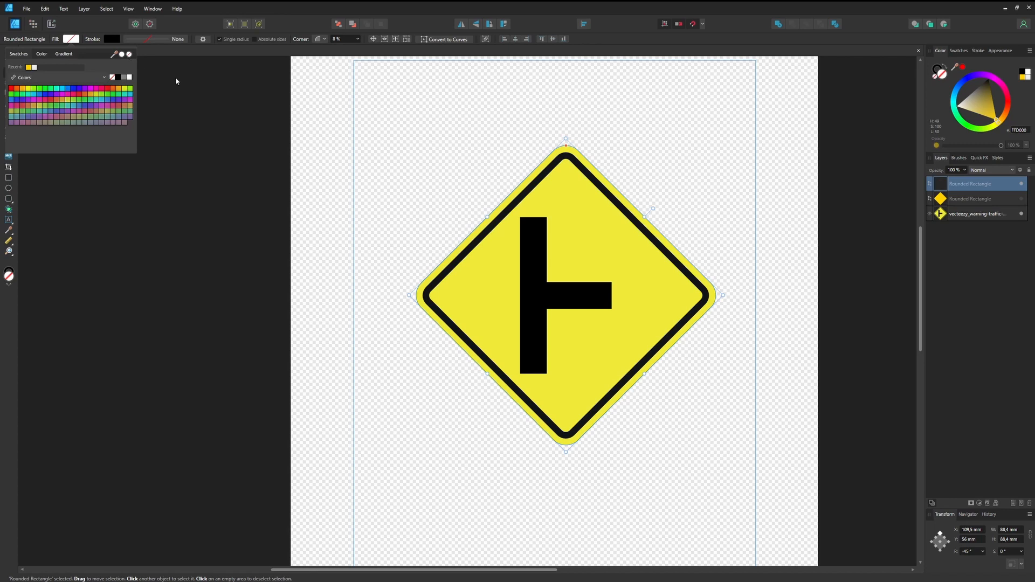
click(151, 40)
drag(129, 70, 144, 69)
Shrink the outlined diamond to 80.5 mm and set its corners to 4% to match the sign's black border.
drag(486, 217, 495, 225)
drag(647, 219, 641, 228)
drag(641, 377, 638, 367)
drag(490, 377, 495, 367)
drag(565, 163, 566, 157)
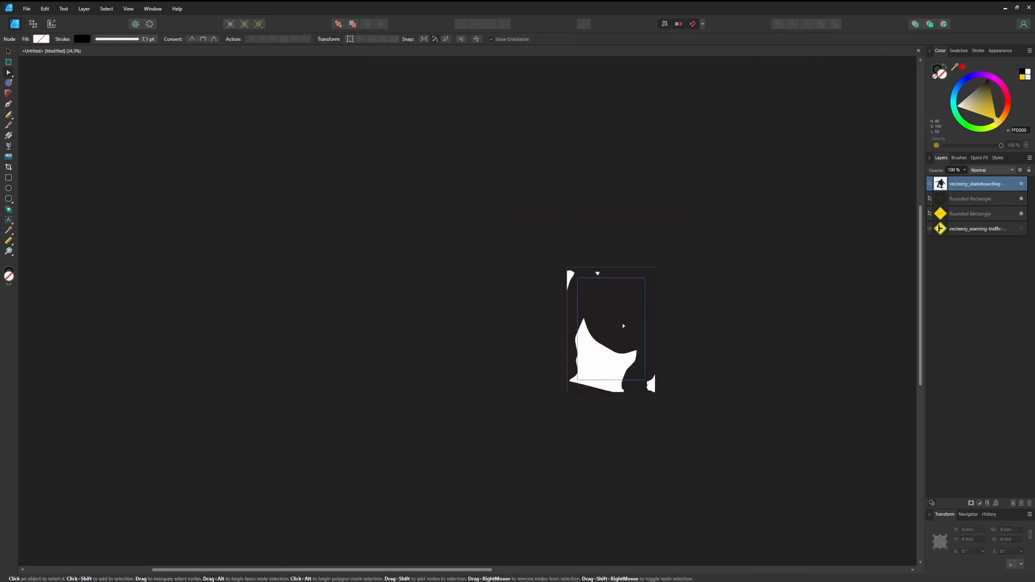
Place the skateboarding silhouette EPS above the diamonds and scale it to 77.2 mm, centred on the sign.
scroll(623, 325, down, 1)
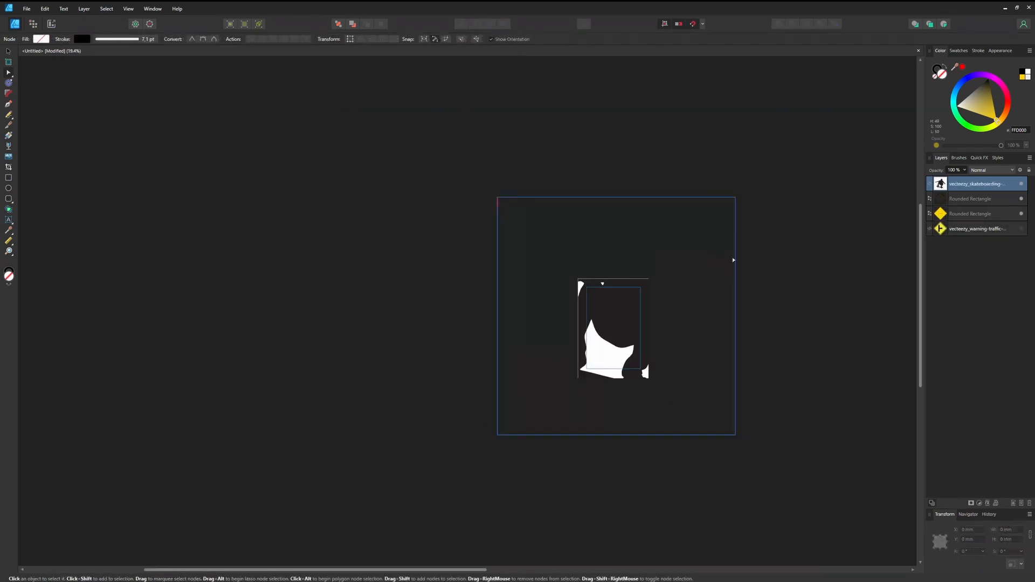
click(8, 51)
drag(497, 196, 614, 315)
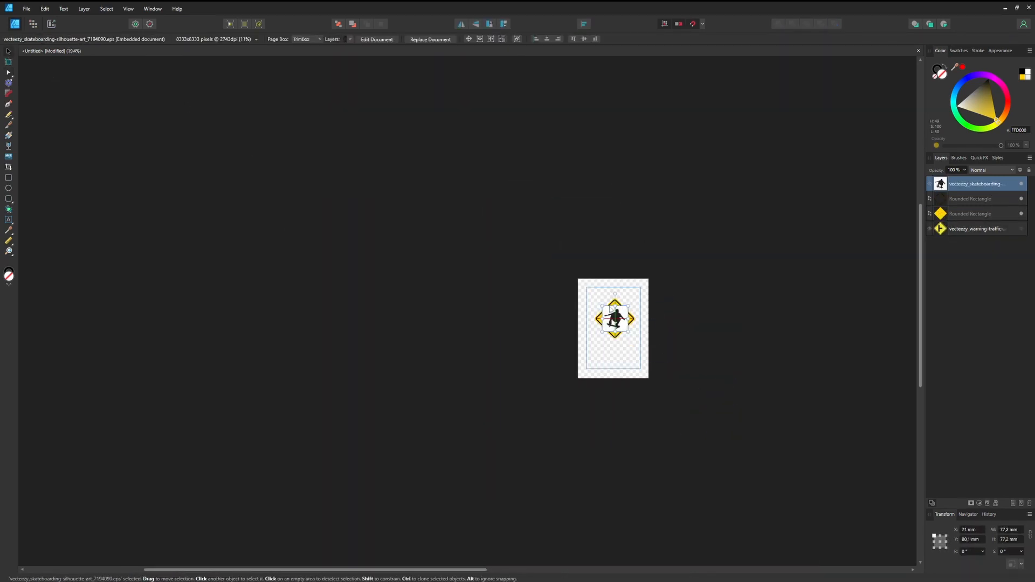
ctrl+scroll(615, 315, up, 10)
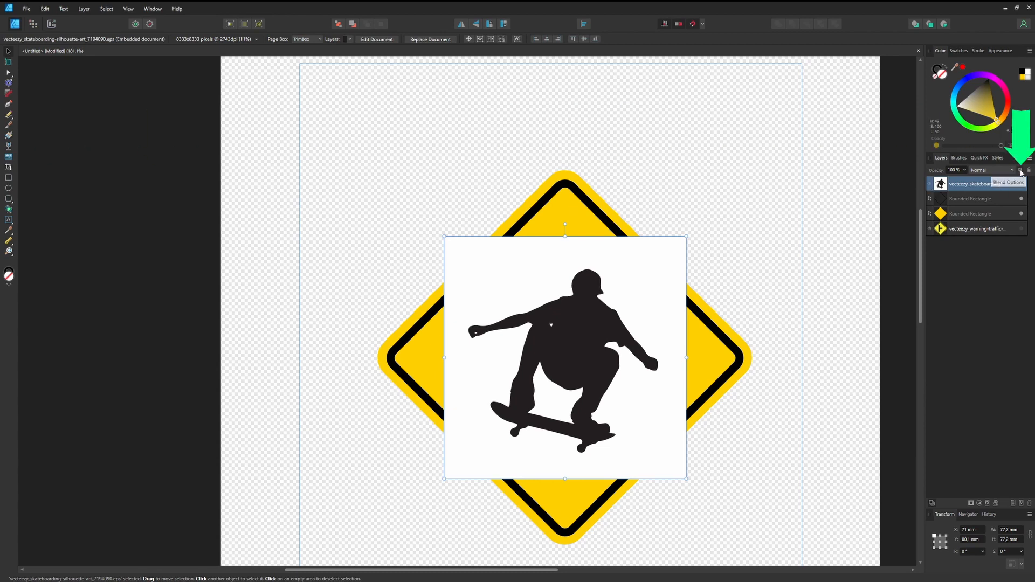
Lower the white end of the silhouette's source layer blend range to 0% output, and add a Threshold adjustment.
click(1020, 170)
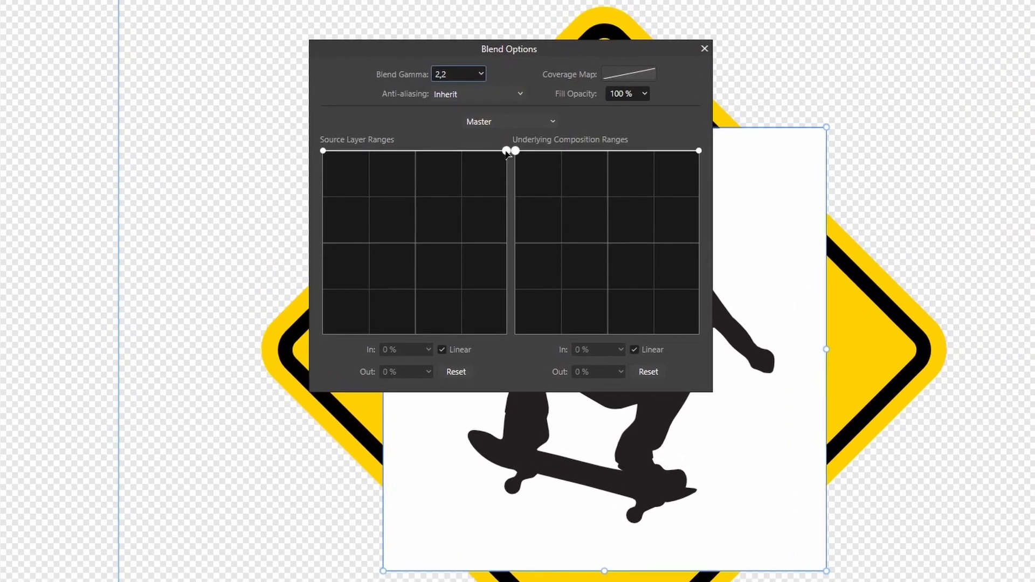
drag(507, 152, 513, 361)
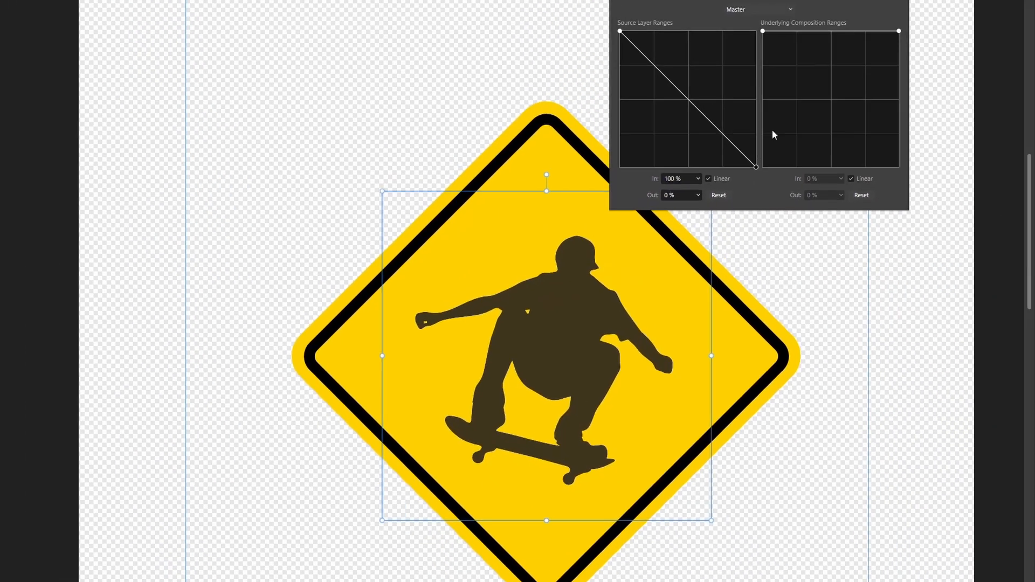
mouse_move(756, 168)
mouse_down()
mouse_move(763, 30)
mouse_move(747, 177)
mouse_up()
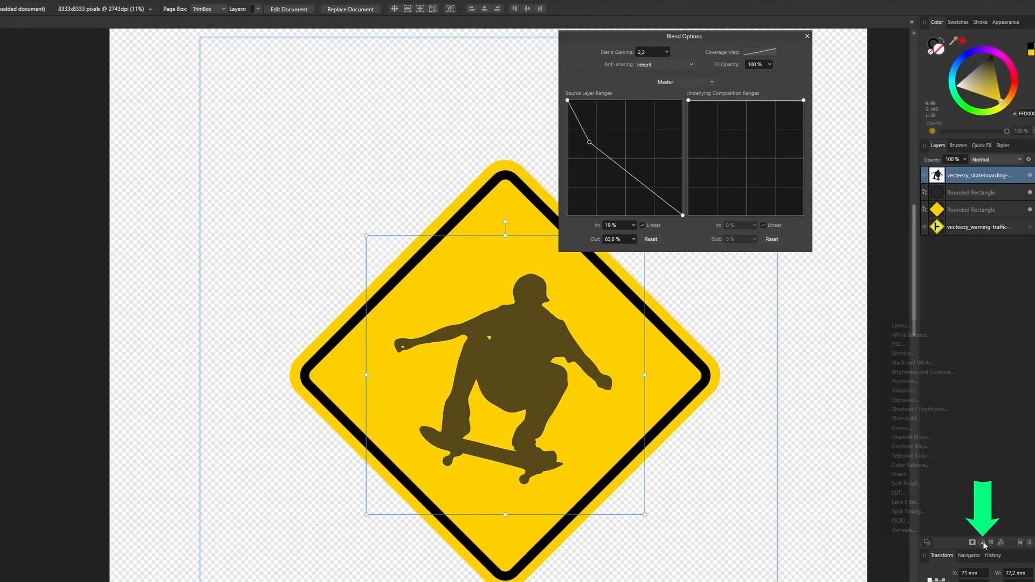
click(981, 543)
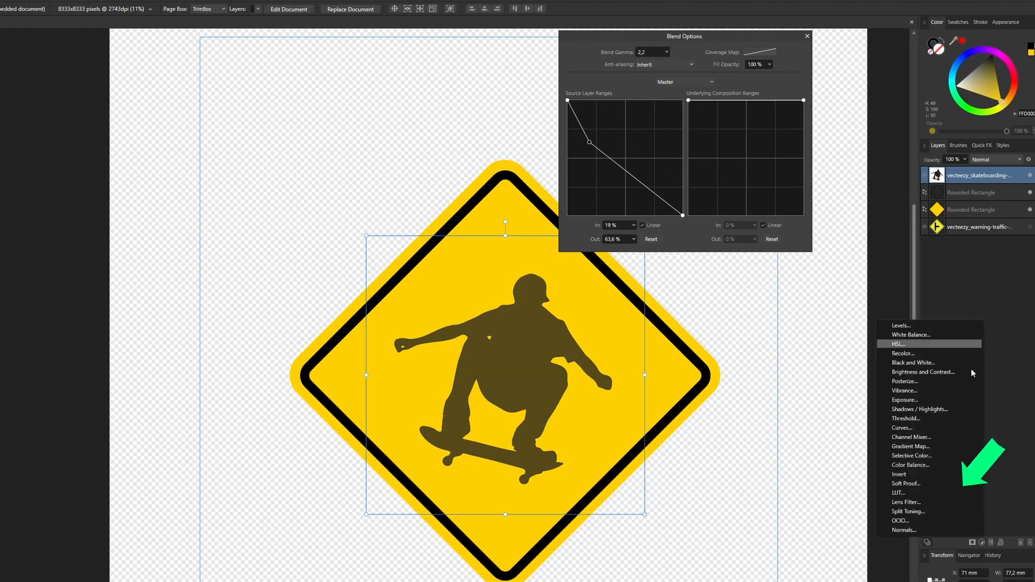
click(906, 419)
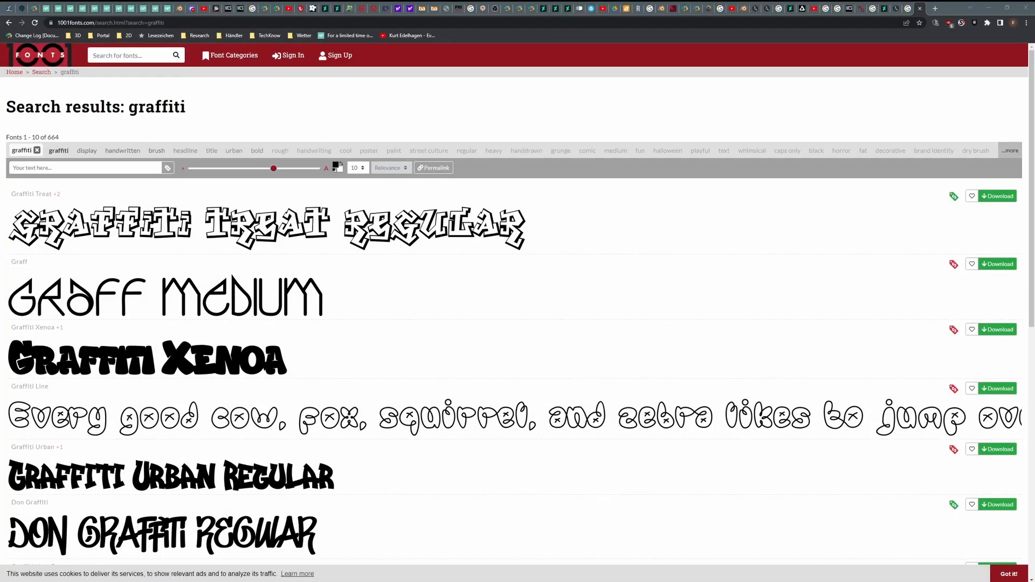
Browse the graffiti fonts on 1001fonts.com and check the licence terms of the Gravitology font.
scroll(342, 270, down, 6)
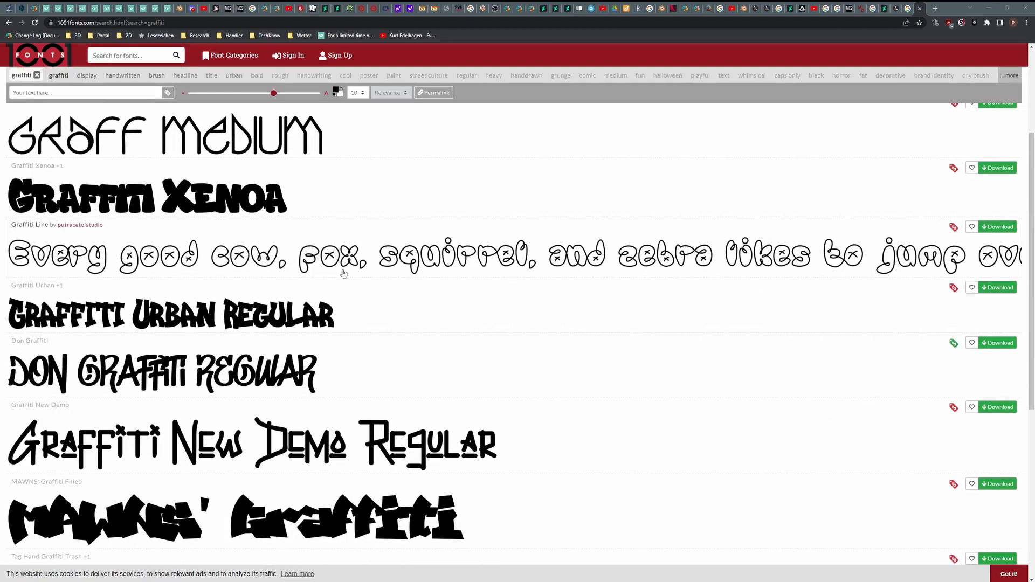
scroll(343, 277, down, 3)
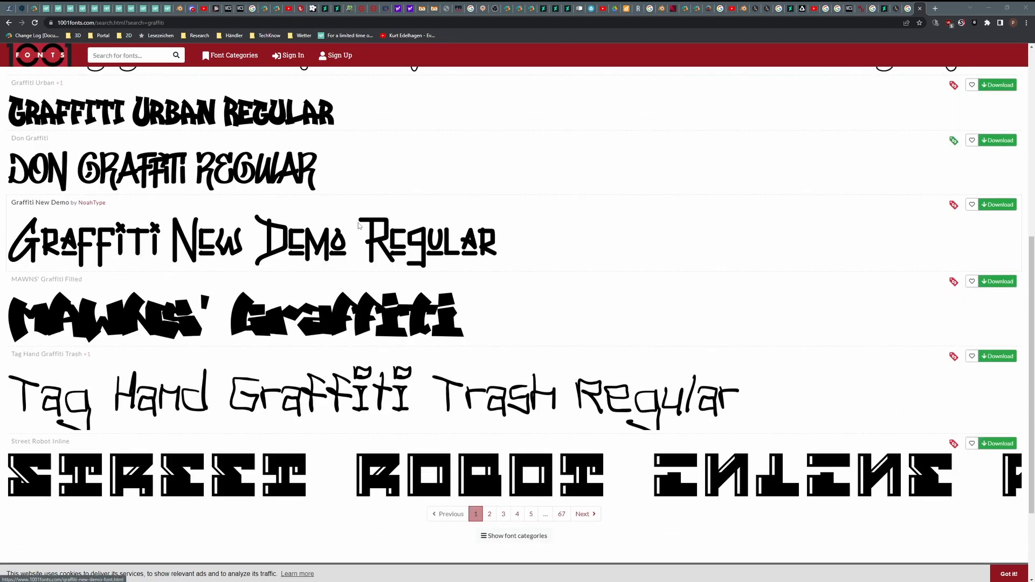
click(489, 391)
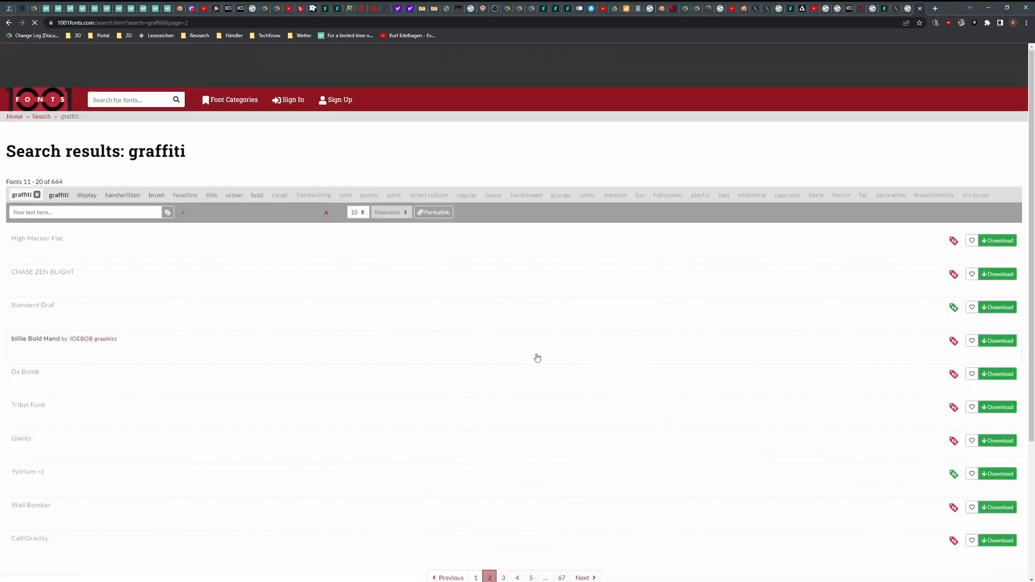
scroll(467, 335, down, 5)
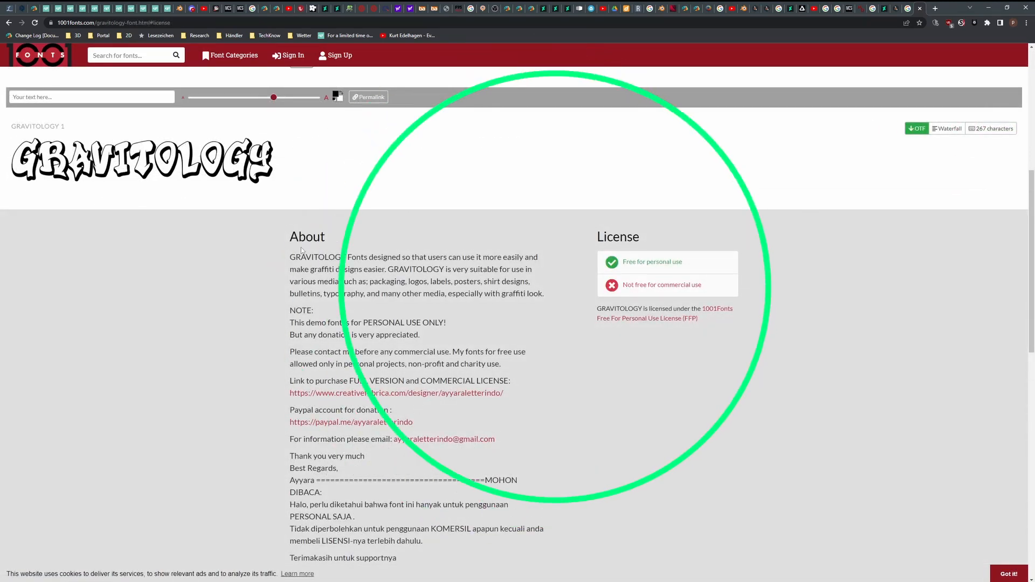
drag(290, 257, 424, 375)
click(596, 392)
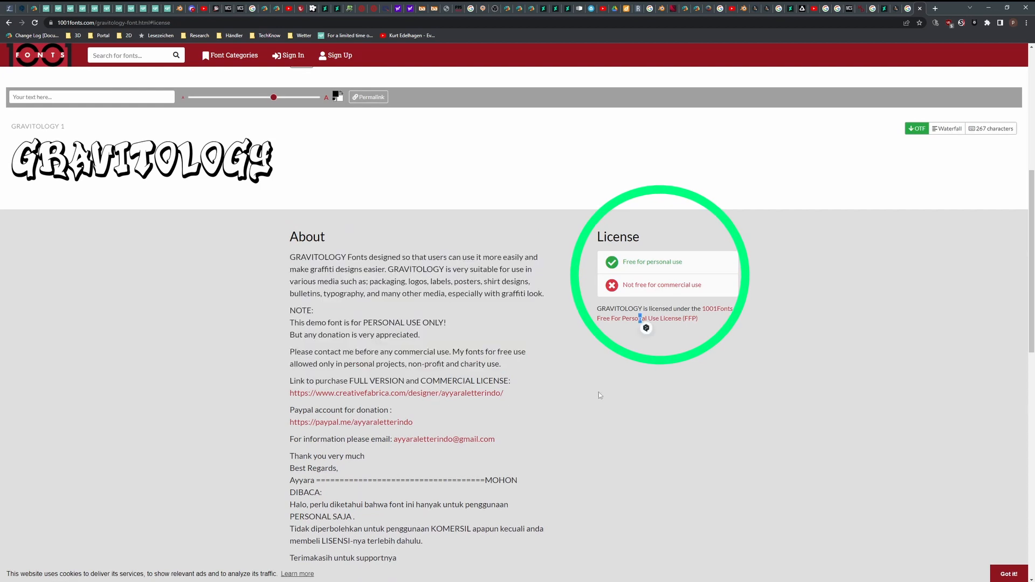
click(642, 320)
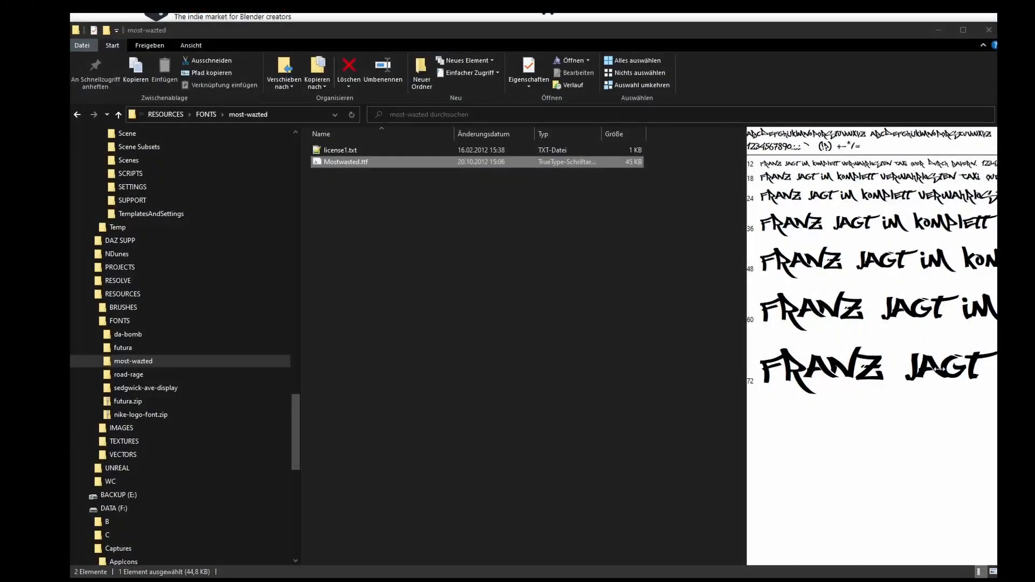
Install the Mostwasted.ttf font and, in Affinity Designer, set the Skate text on the sign in Most Wazted.
right_click(167, 162)
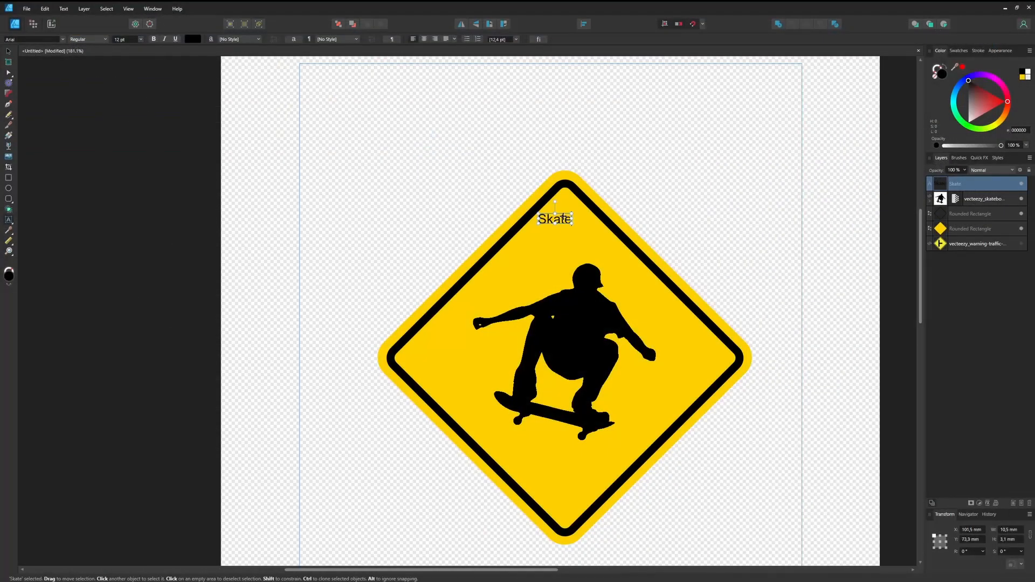
key(ctrl+a)
key(ctrl+shift+period)
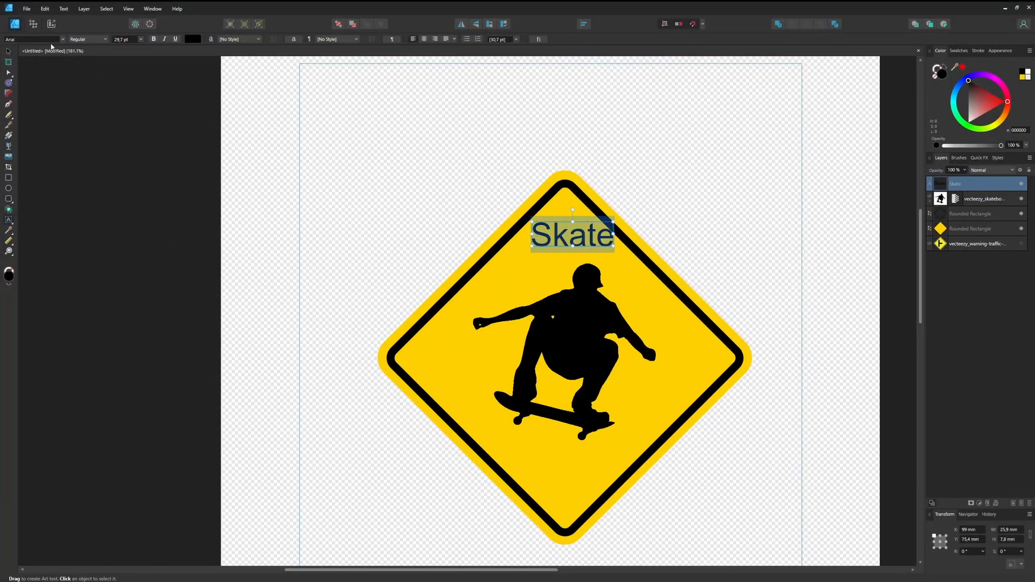
click(62, 39)
scroll(87, 183, down, 15)
click(97, 72)
Enlarge the Skate text to about 37.3 mm wide and place a copy reading Zone below the skateboarder.
drag(610, 252, 626, 258)
drag(533, 225, 507, 218)
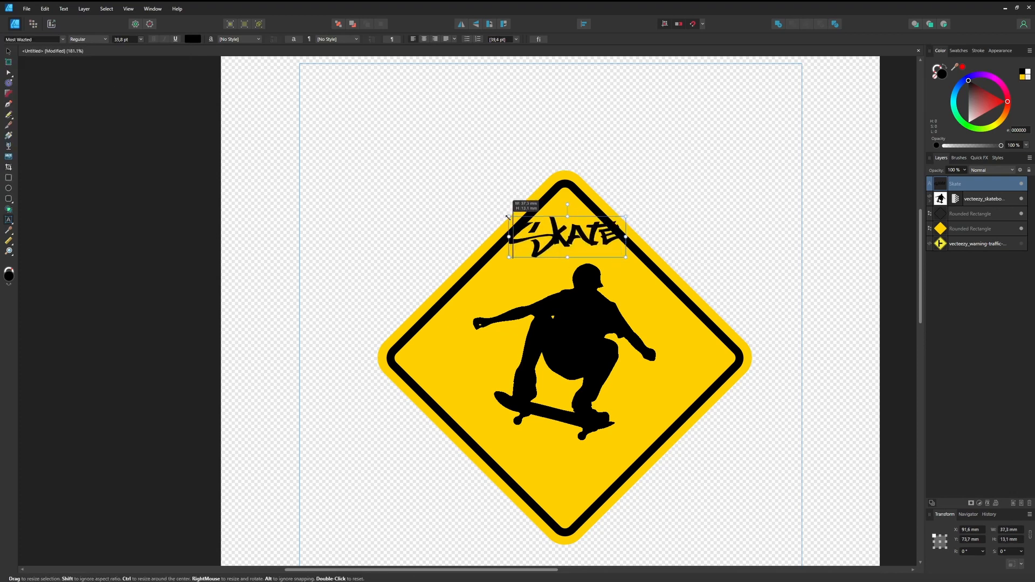
drag(625, 252, 621, 500)
double_click(585, 465)
text(Zone)
Resize the Skate text to about 39.4 mm wide and enlarge the Zone text beneath the skateboard.
scroll(649, 349, down, 1)
click(596, 267)
drag(627, 279, 622, 281)
drag(622, 284, 629, 288)
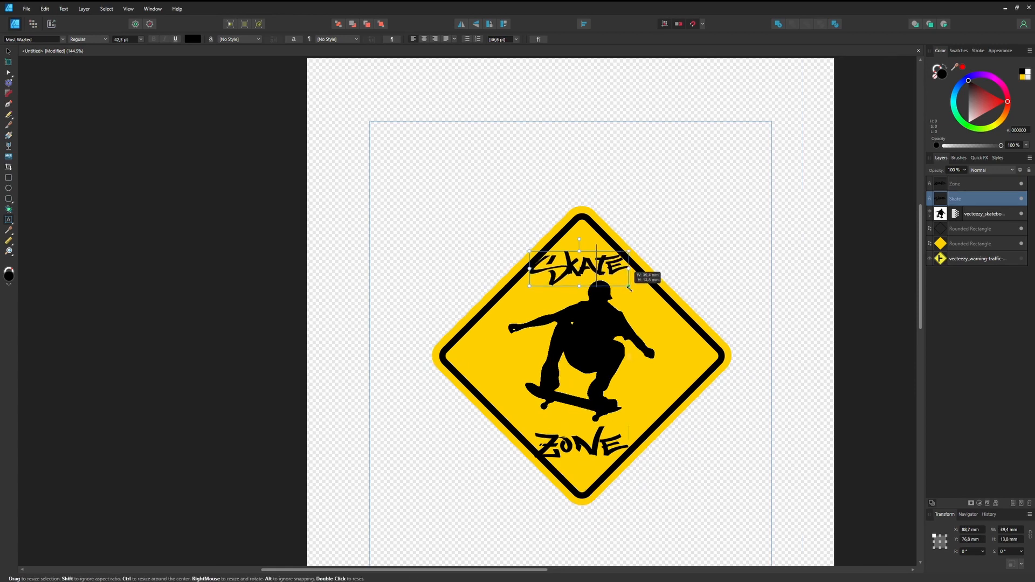
click(580, 444)
drag(635, 426, 640, 419)
drag(571, 419, 571, 422)
Select all the sign's objects and set up a PNG export with the area limited to Selection Area.
click(9, 51)
drag(407, 168, 760, 522)
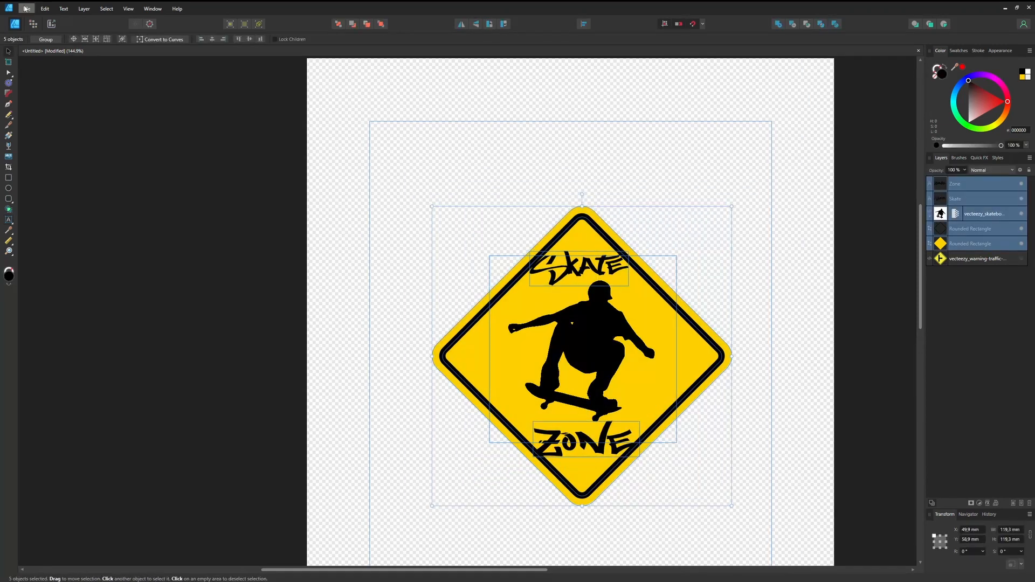
click(25, 9)
click(32, 171)
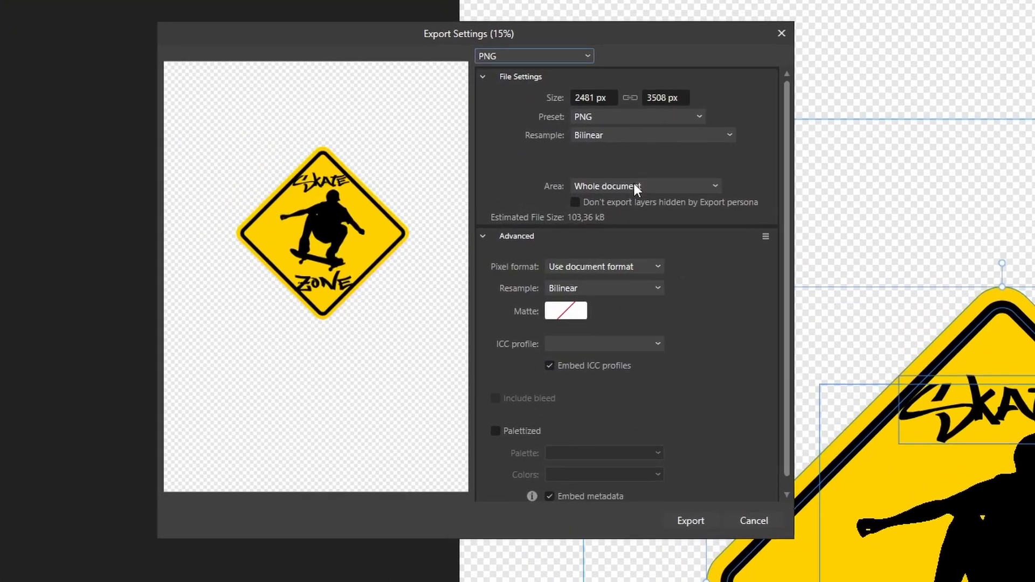
click(634, 186)
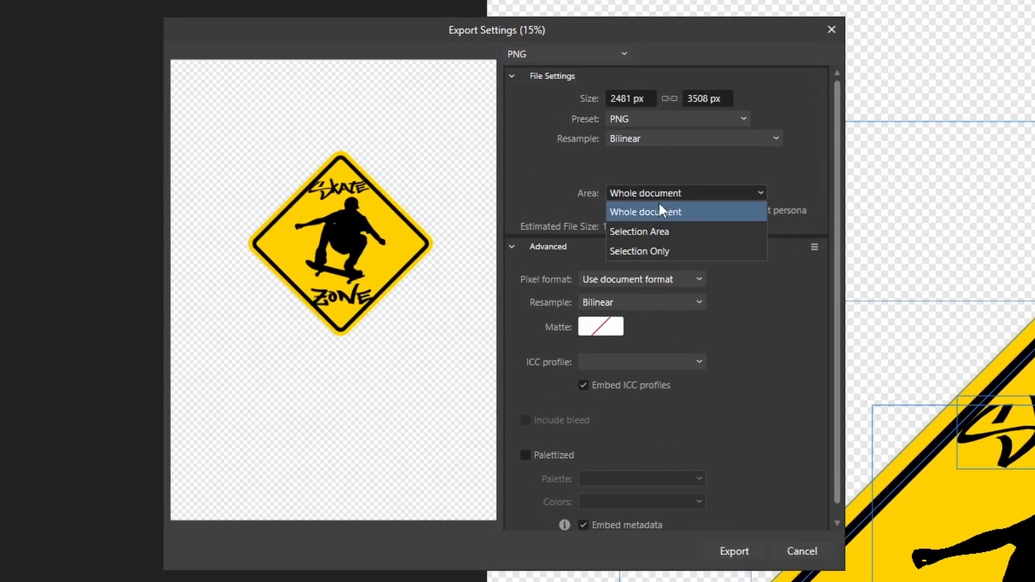
click(652, 234)
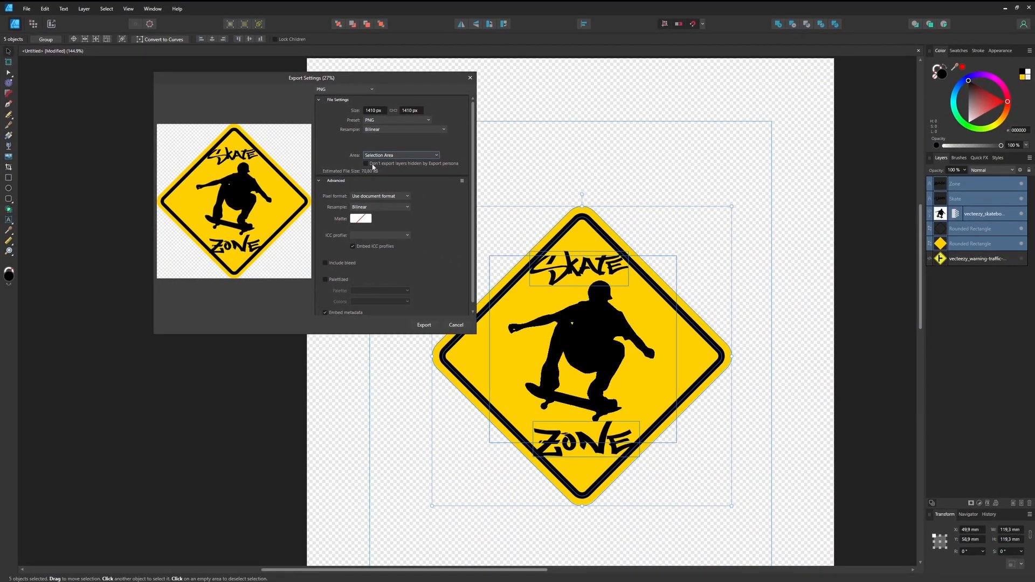
click(387, 155)
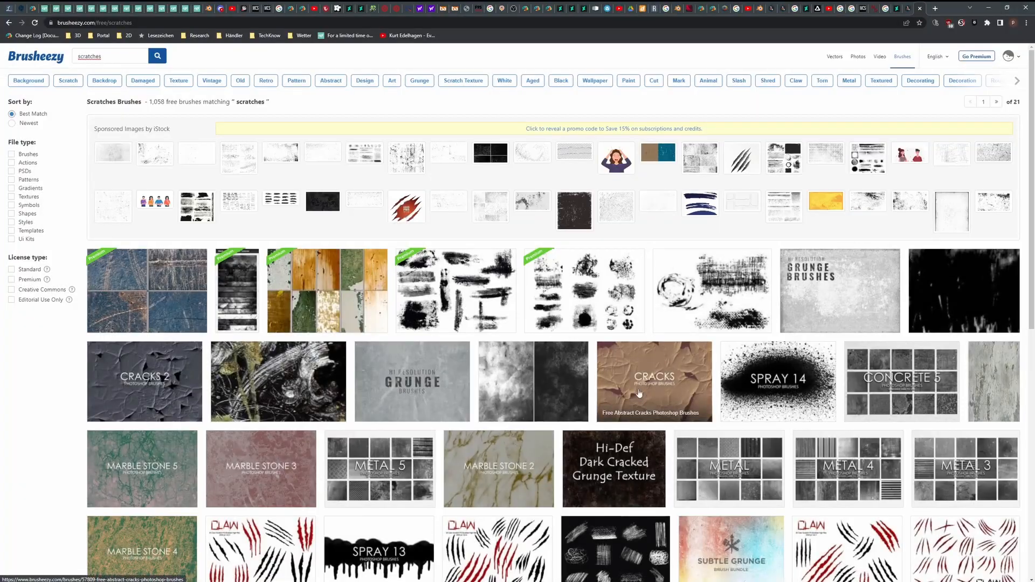
Browse the scratches brushes on Brusheezy and check the licence information of Cracks PS Brushes Abr.
scroll(639, 392, down, 2)
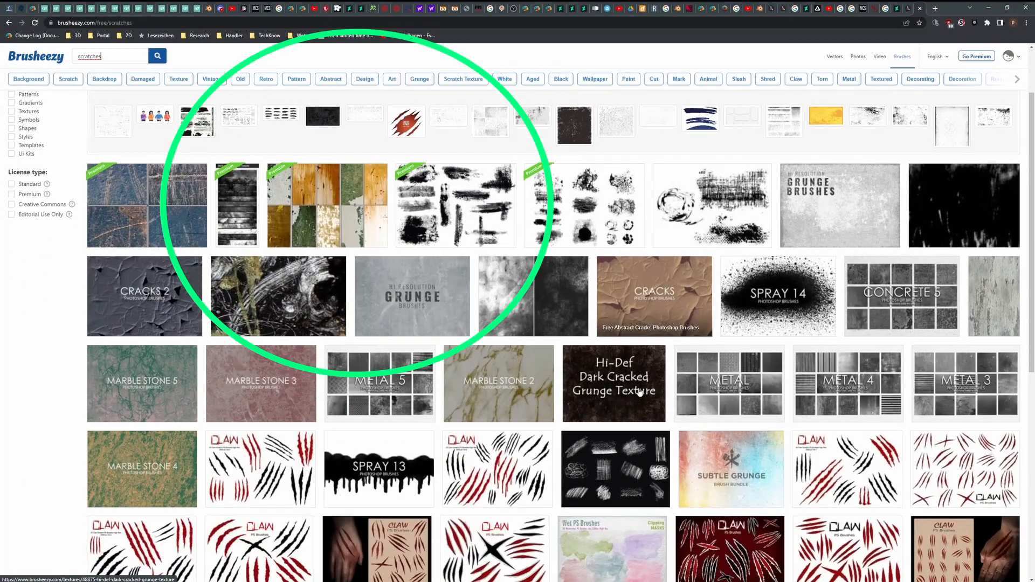
scroll(640, 392, down, 4)
scroll(639, 371, up, 3)
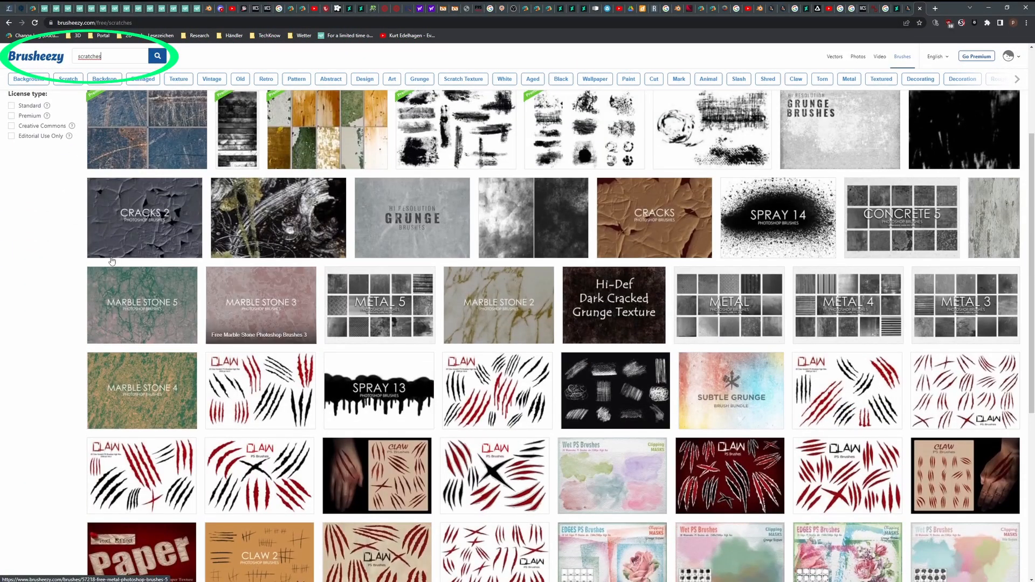
scroll(69, 245, up, 1)
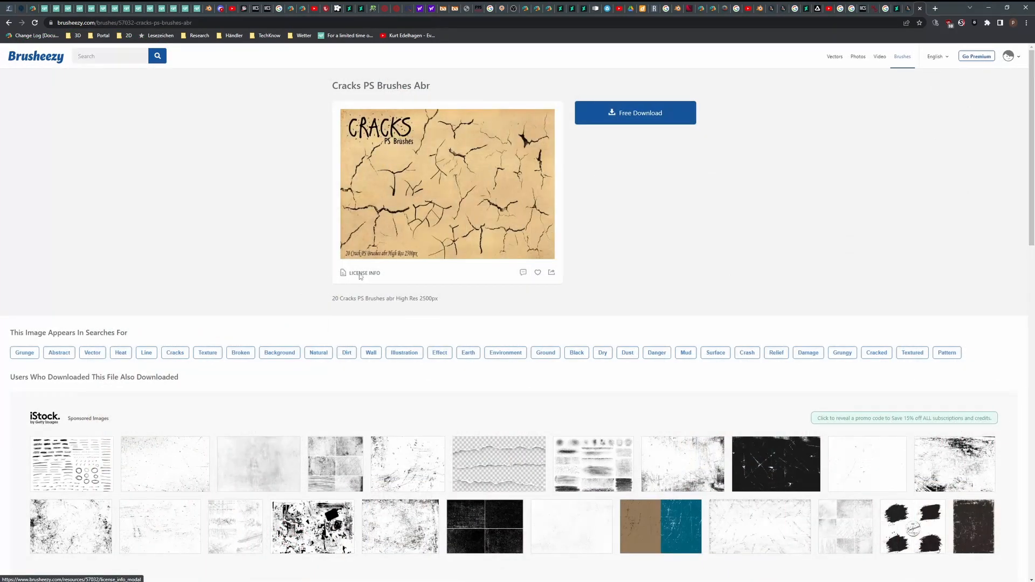
click(363, 273)
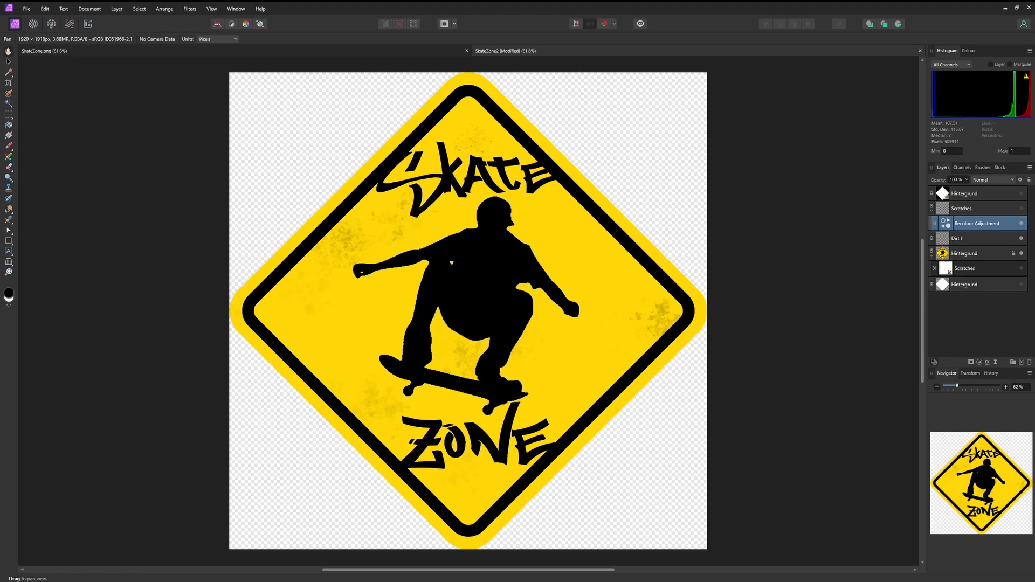
Review the brush files in the BRUSHES folder and open the brush import dialog in Affinity Photo.
drag(1034, 116, 1034, 110)
drag(1034, 110, 625, 96)
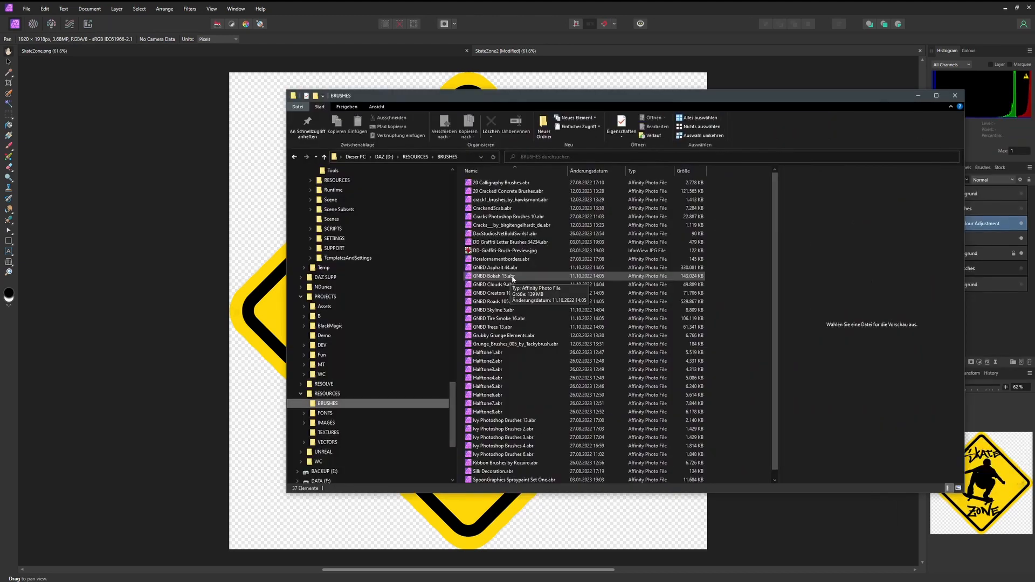
scroll(525, 334, down, 1)
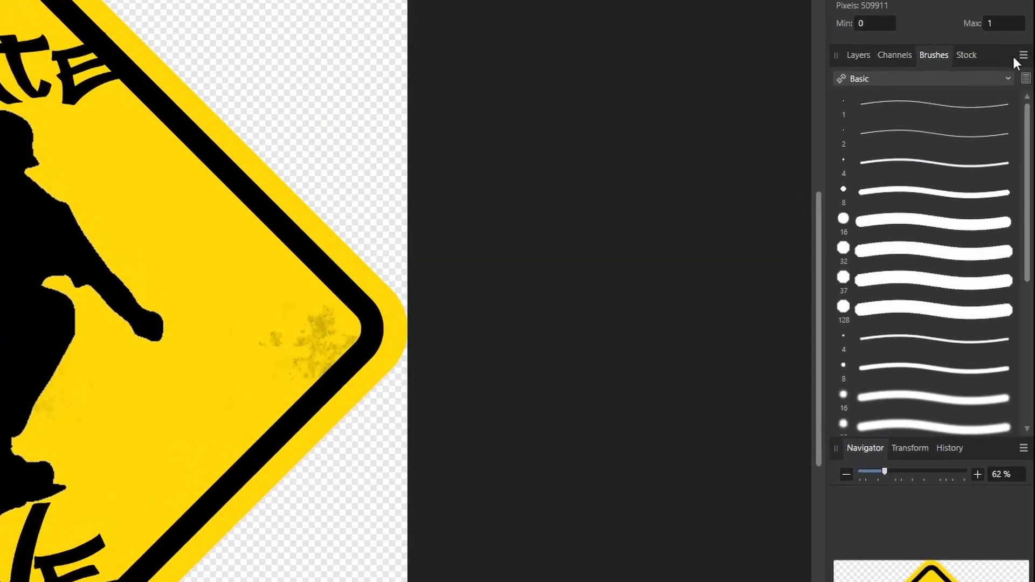
click(1022, 56)
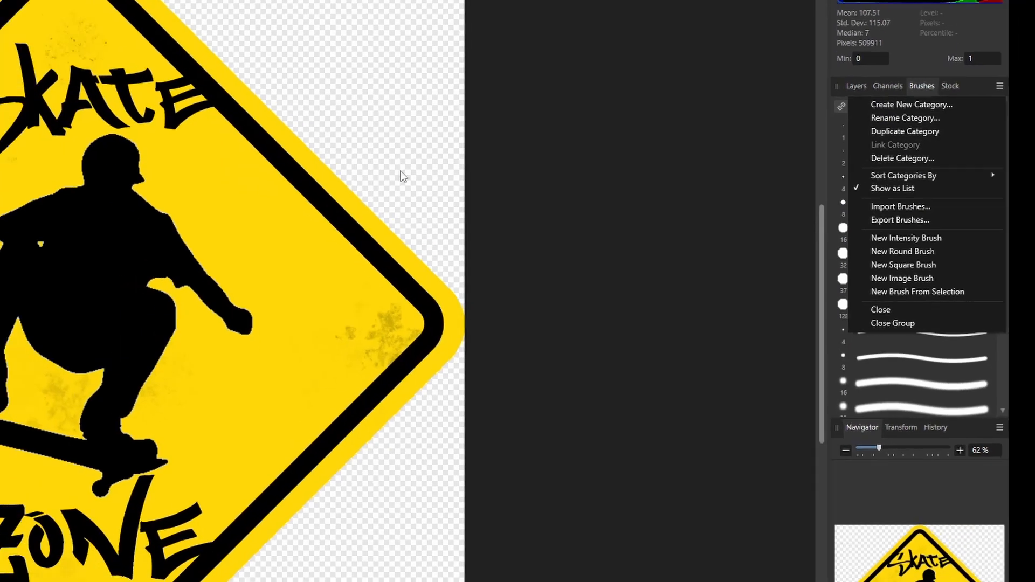
click(911, 194)
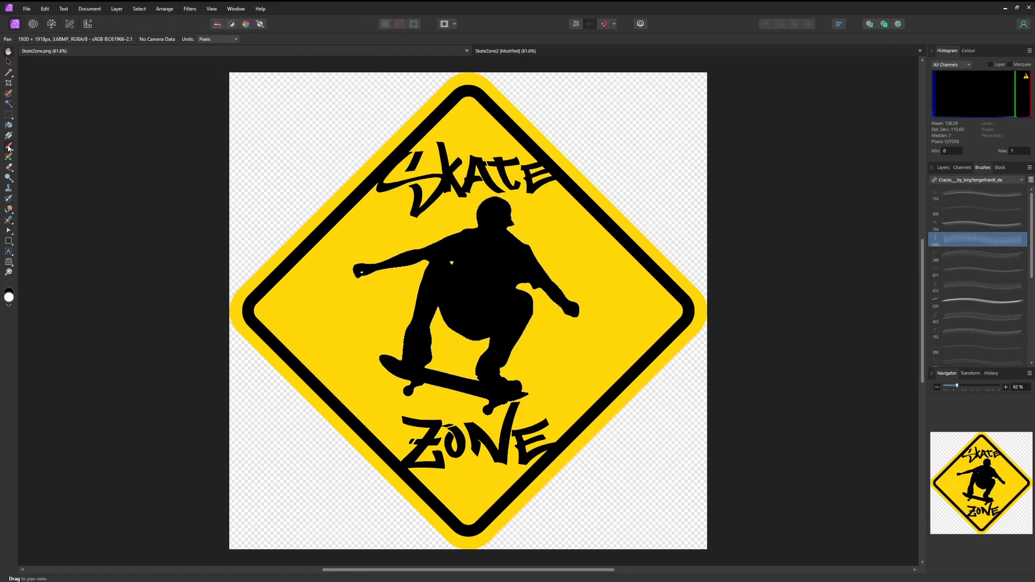
Paint a vertical crack inside the sign's left corner with a 434.5 px Cracks__by_birgitengelhardt_de brush and add an adjustment to its layer.
key(b)
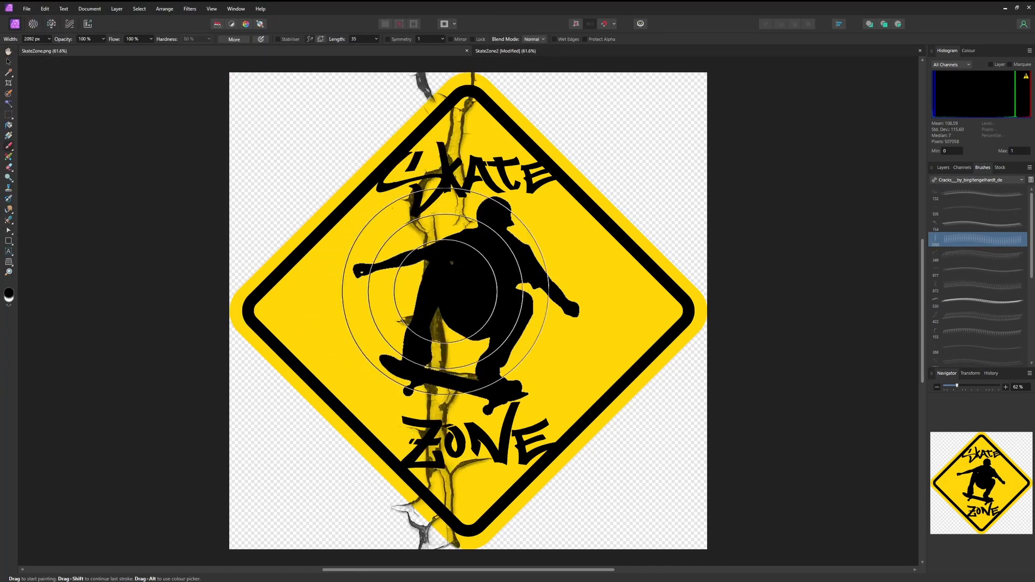
alt+drag(402, 303, 52, 299)
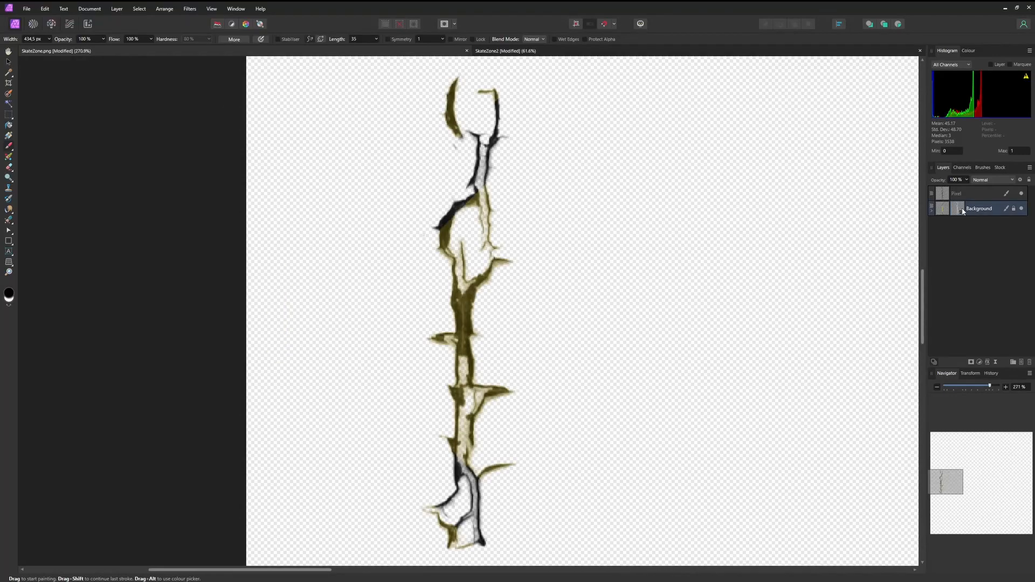
click(931, 210)
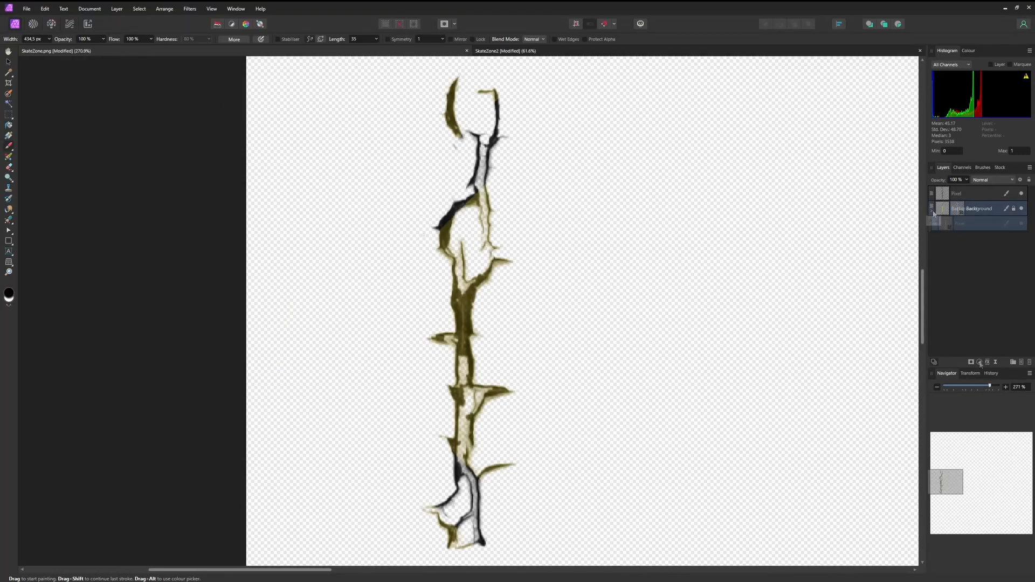
click(979, 362)
click(935, 504)
drag(964, 209, 960, 239)
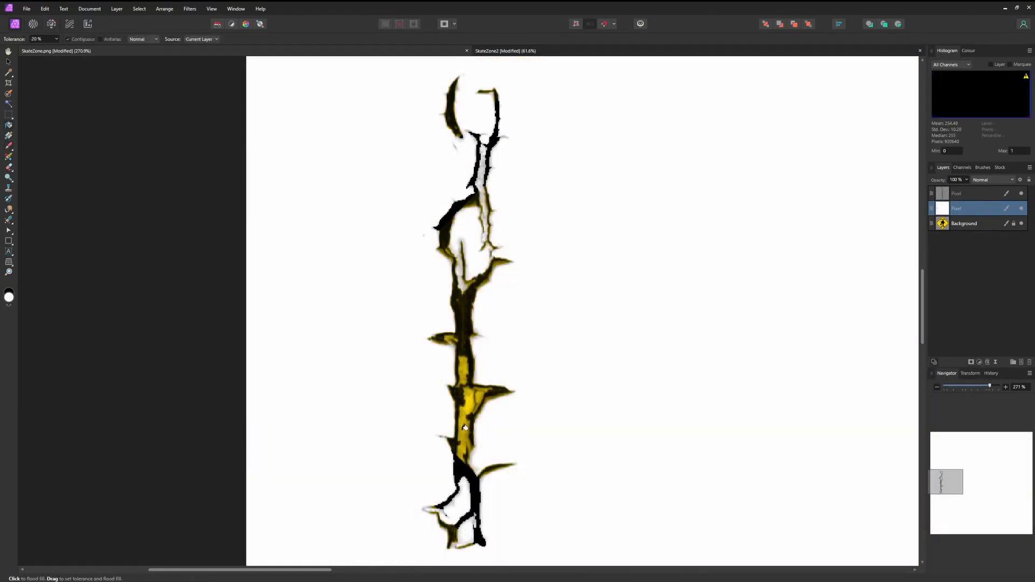
click(471, 416)
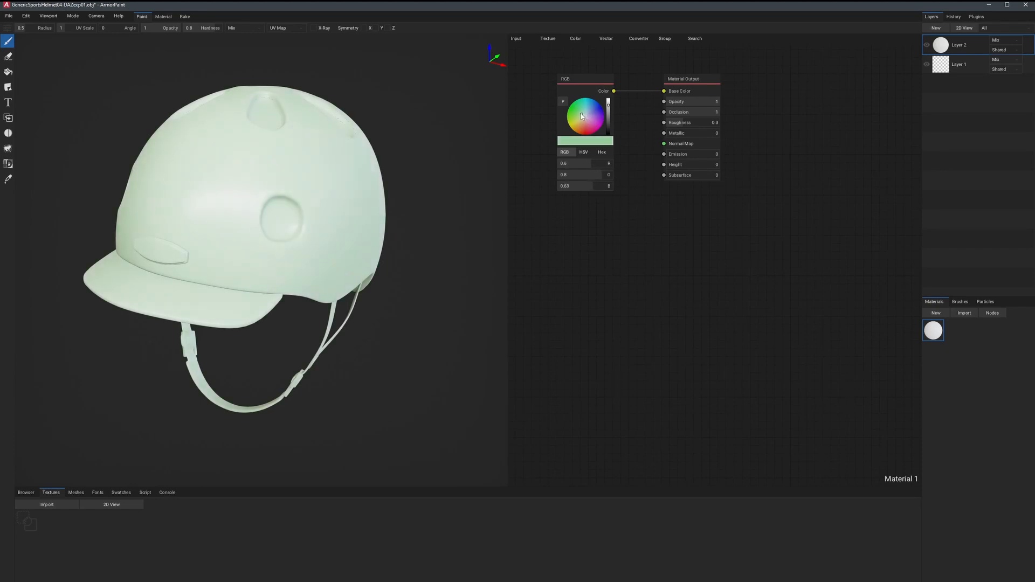
In ArmorPaint, tint the helmet shell's base colour cream (R 0.8, G 0.79, B 0.67) and import the SkateZone2_Scratched.png texture.
mouse_move(579, 112)
mouse_down()
mouse_move(596, 101)
mouse_move(621, 110)
mouse_move(617, 129)
mouse_move(588, 137)
mouse_move(566, 128)
mouse_move(586, 121)
mouse_up()
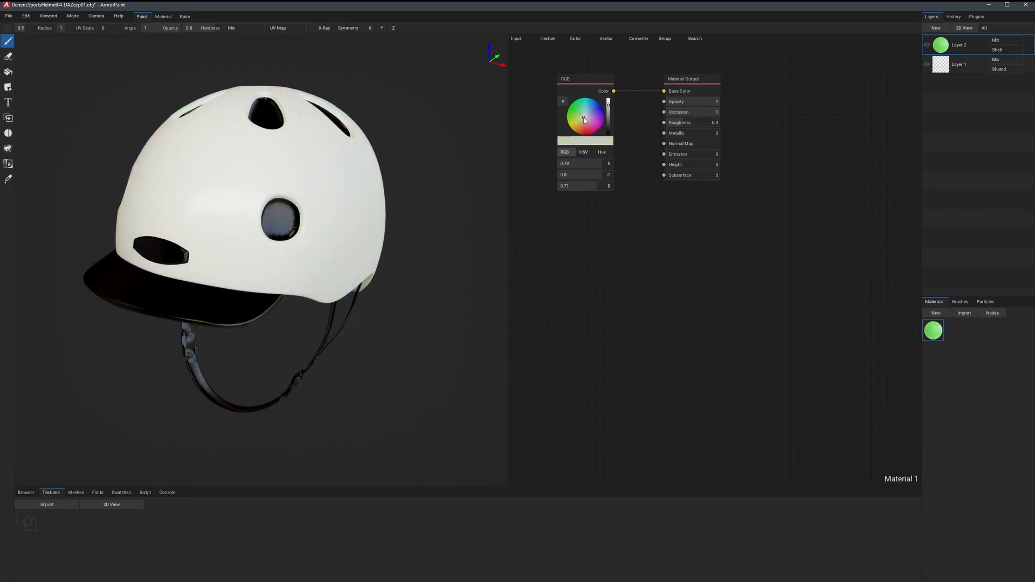
click(53, 507)
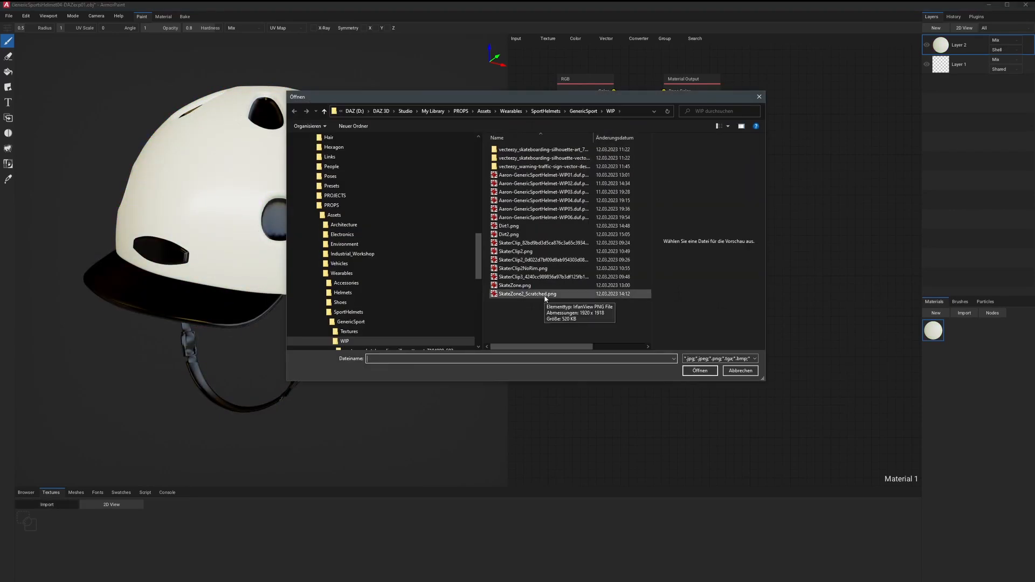
click(544, 295)
click(533, 286)
double_click(540, 295)
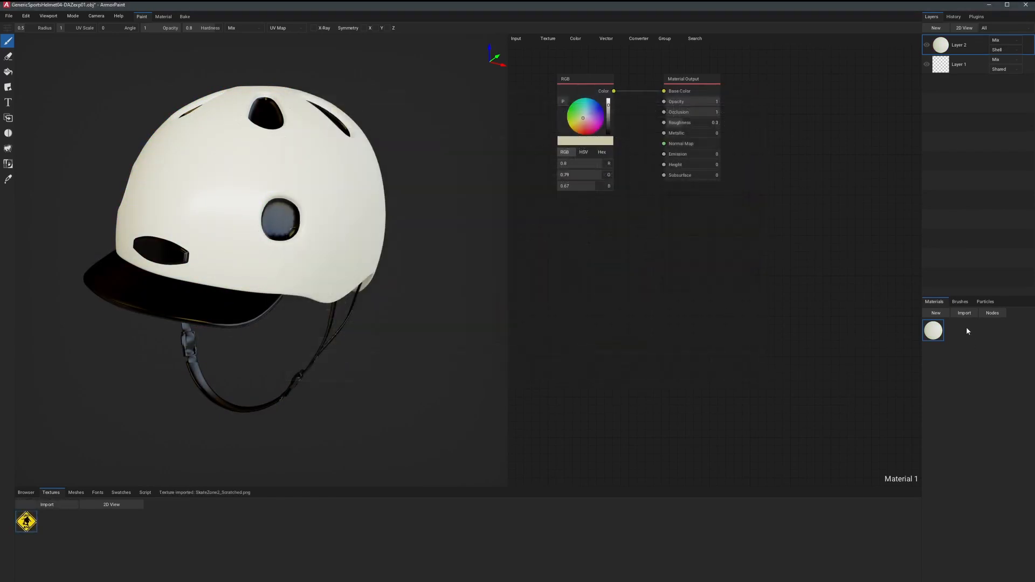
Create a second material from the SkateZone2_Scratched.png texture, linking Color to Base Color and Alpha to Opacity, and delete its RGB node.
click(936, 313)
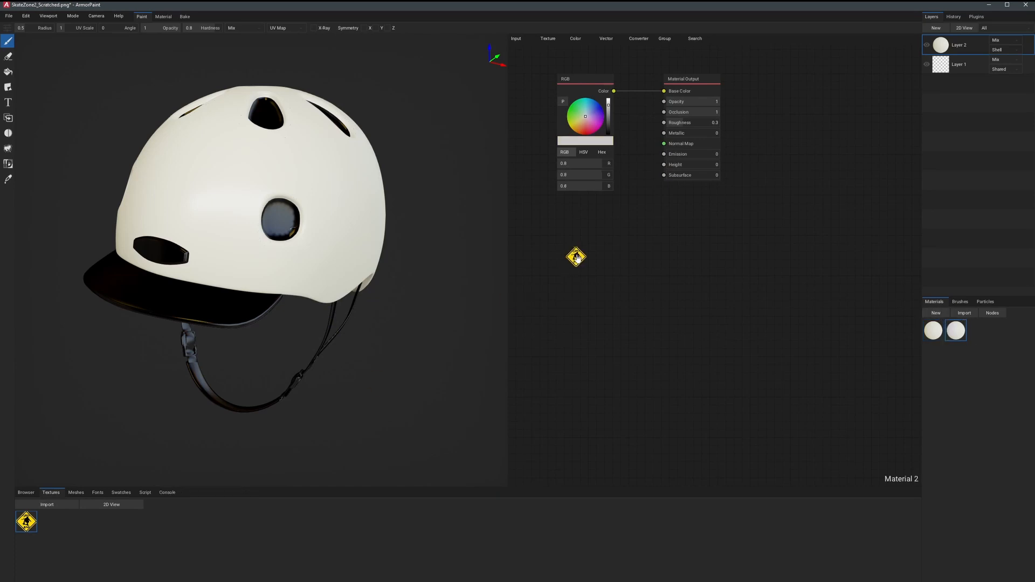
drag(576, 257, 663, 102)
click(589, 79)
key(Delete)
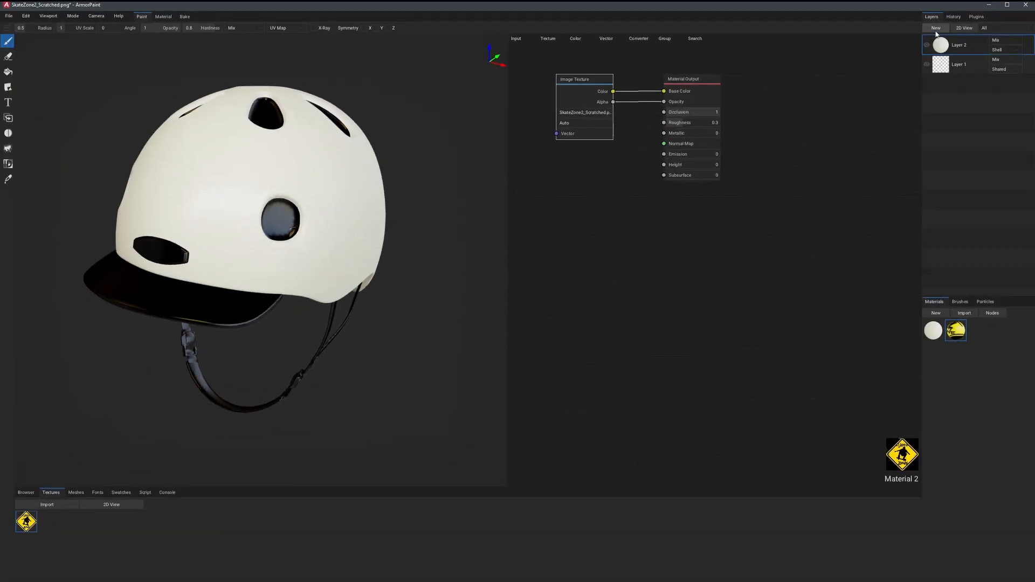
Add a decal layer using the sign material and restrict it to the Shell object.
click(936, 30)
click(948, 69)
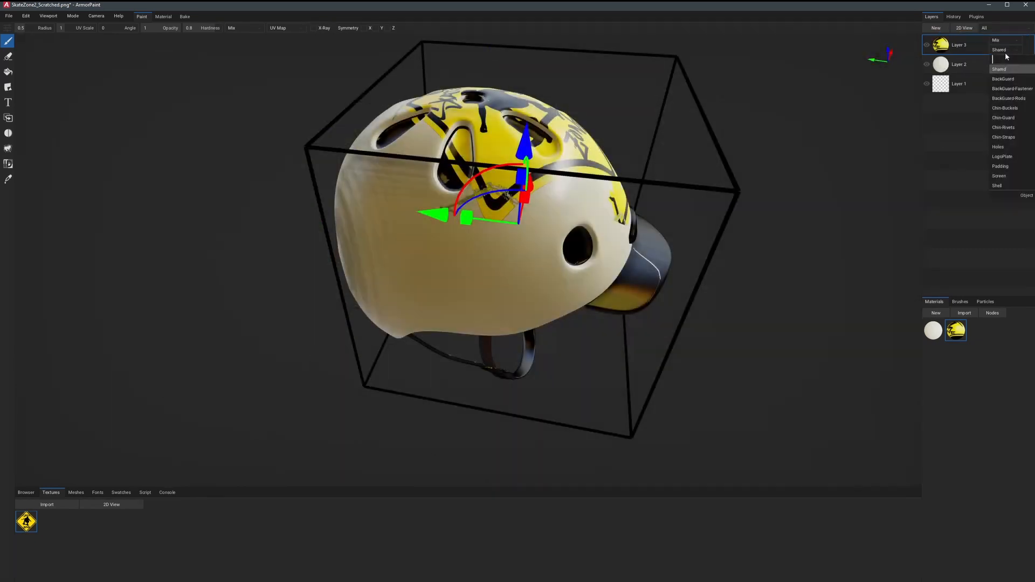
click(1008, 185)
Move the sign decal forward to the front of the helmet shell and rotate it to project straight onto that surface.
drag(434, 215, 603, 243)
right_drag(862, 186, 752, 178)
drag(473, 208, 476, 62)
right_drag(502, 81, 620, 103)
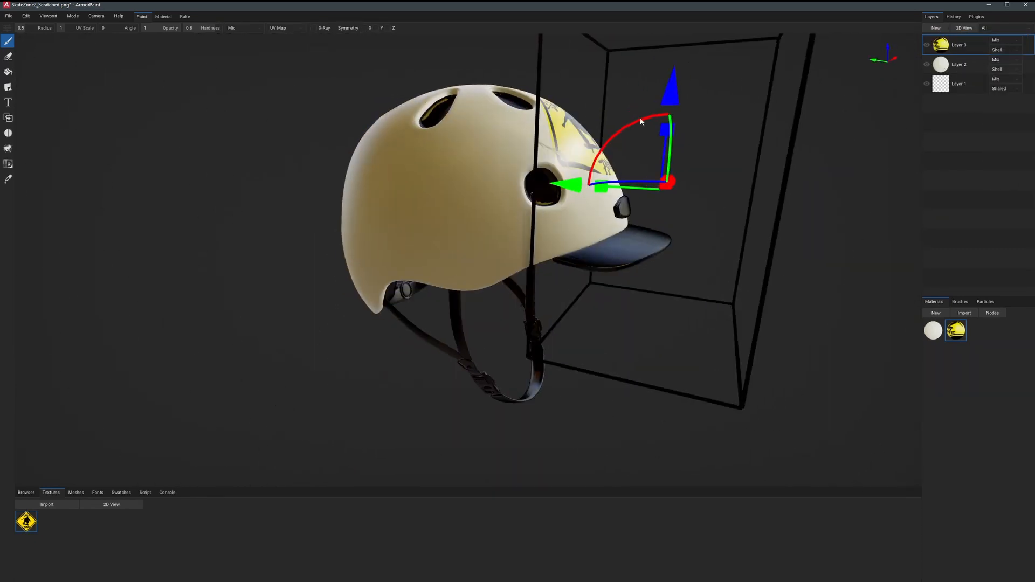
drag(639, 120, 725, 181)
right_drag(851, 180, 737, 174)
right_drag(577, 178, 693, 165)
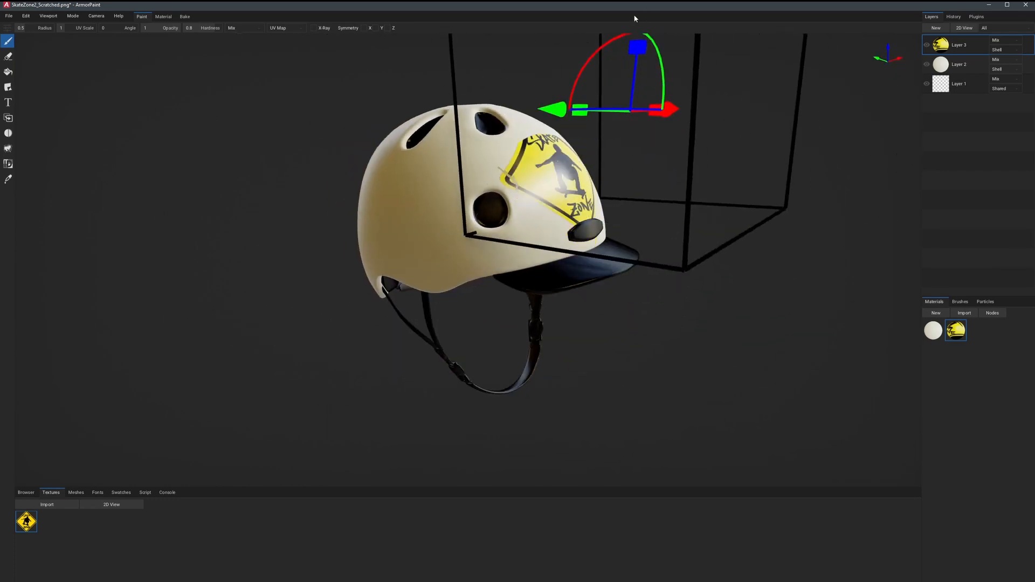
Lower and tilt the sign decal so it follows the shell's front curve just above the logo plate.
drag(630, 35, 583, 89)
right_drag(631, 167, 519, 205)
drag(519, 206, 509, 206)
drag(468, 112, 467, 145)
right_drag(539, 137, 649, 152)
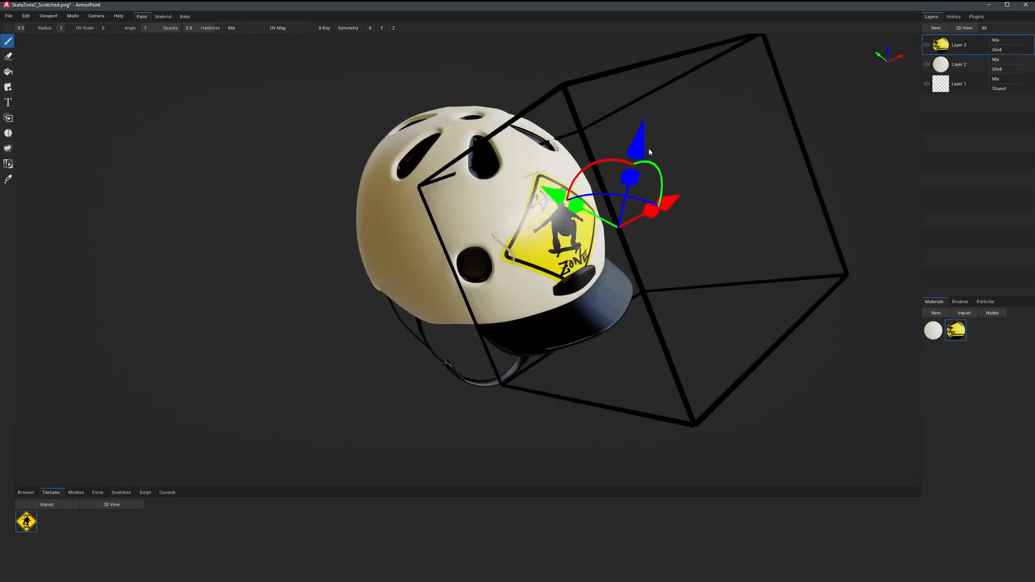
drag(641, 146, 636, 170)
right_drag(889, 184, 782, 180)
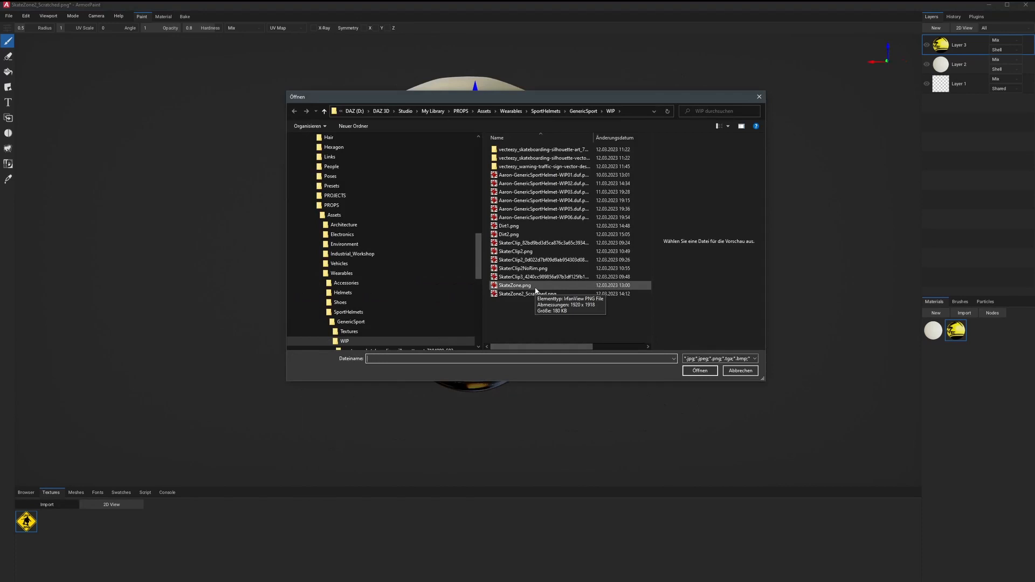
click(566, 251)
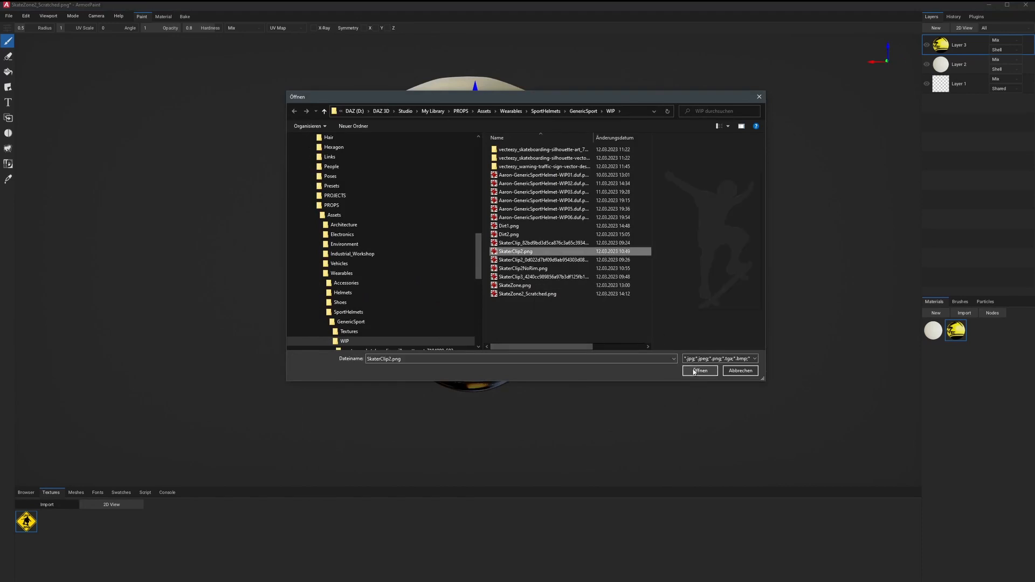
Add a decal layer using the SkaterClip2.png skater silhouette and position it at the back of the helmet shell.
click(936, 27)
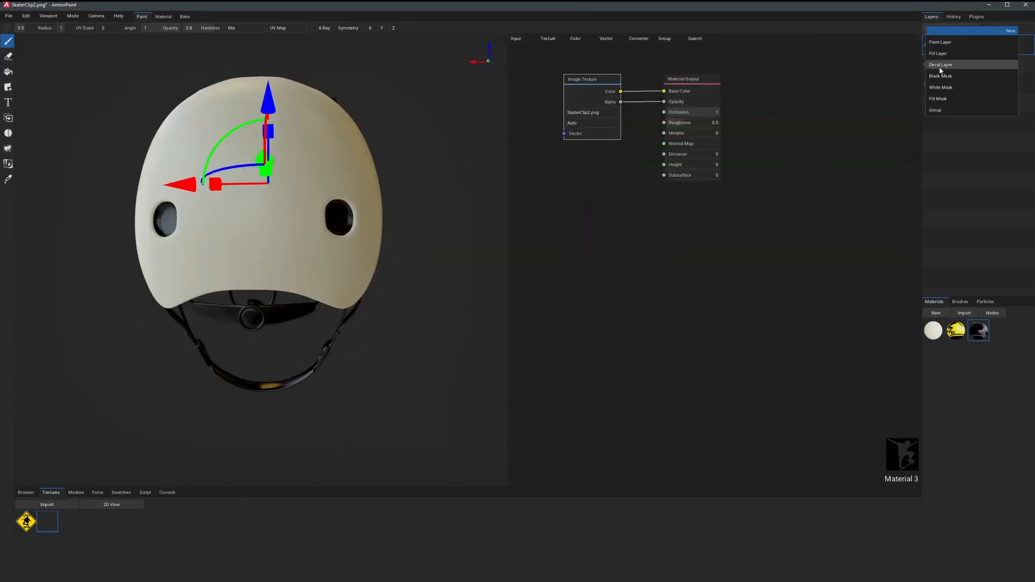
click(949, 69)
right_drag(323, 270, 224, 216)
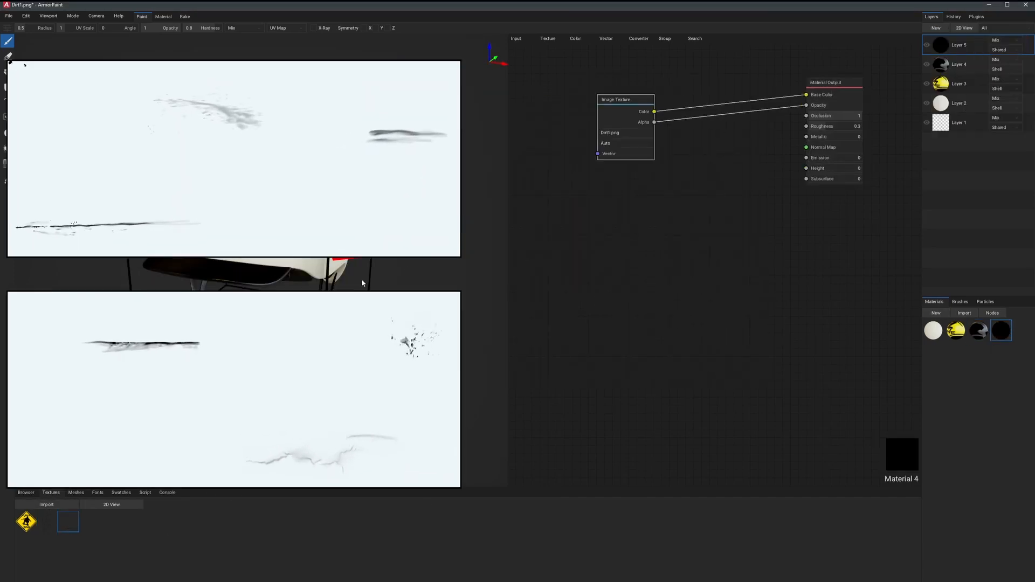
Spread out the nodes of the Dirt1.png decal material and add Invert and Bright/Contrast colour nodes.
drag(620, 99, 571, 89)
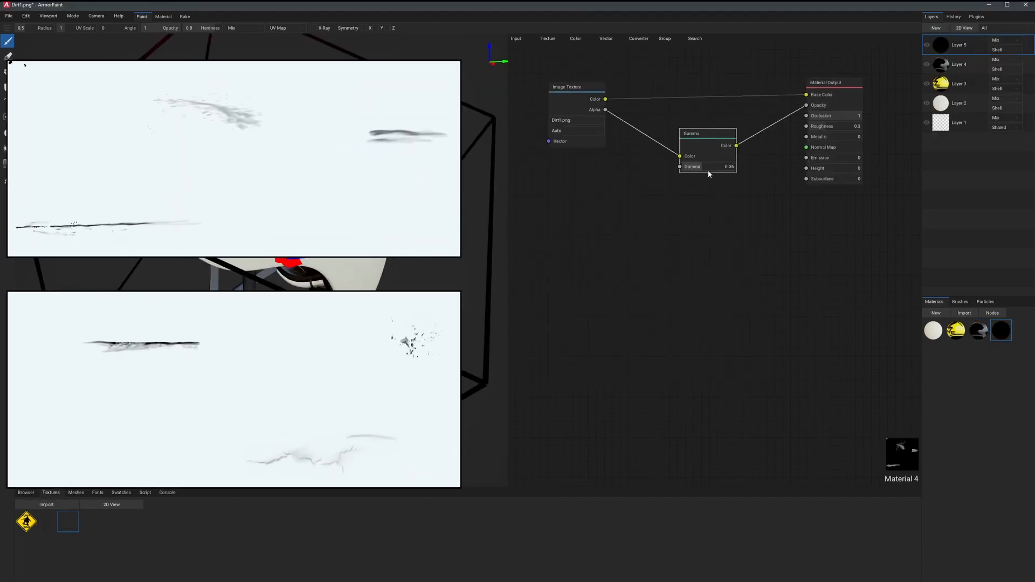
click(575, 38)
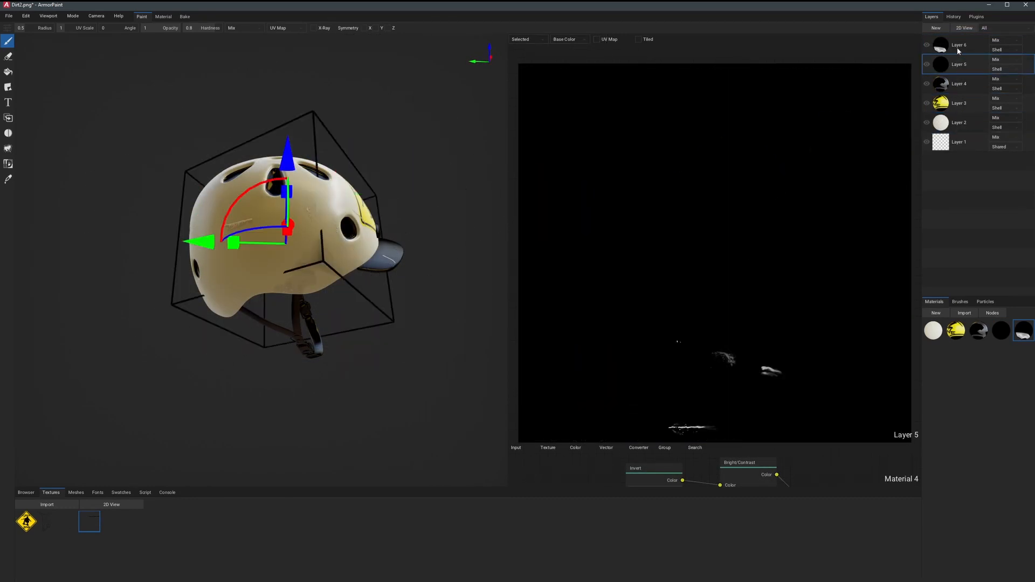
Switch the 2D view's layer display mode away from showing only the selected layer.
click(523, 39)
click(520, 51)
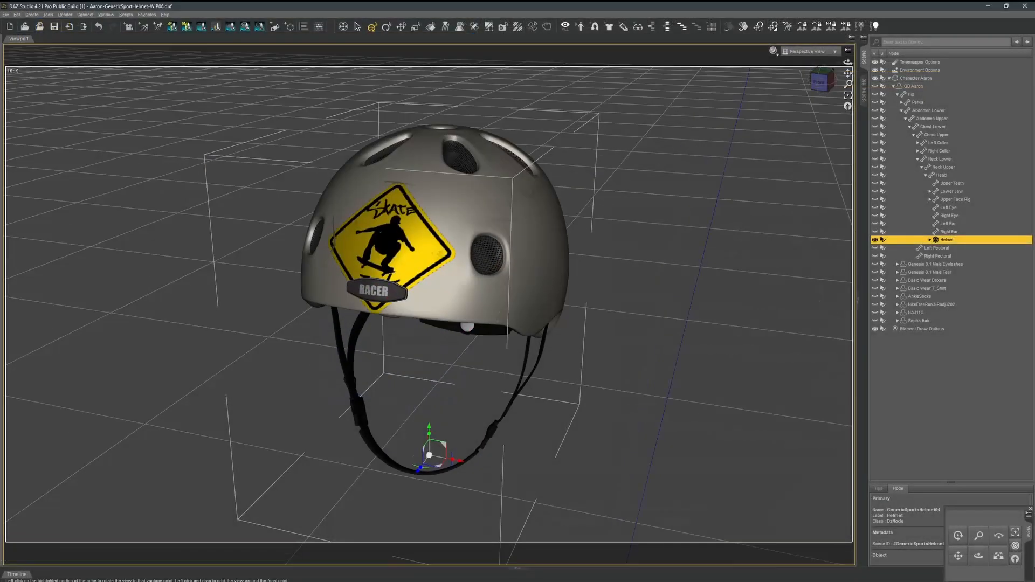
In DAZ Studio, inspect the textured helmet from several sides and make the character's Sepha Hair visible beneath it.
drag(822, 80, 598, 87)
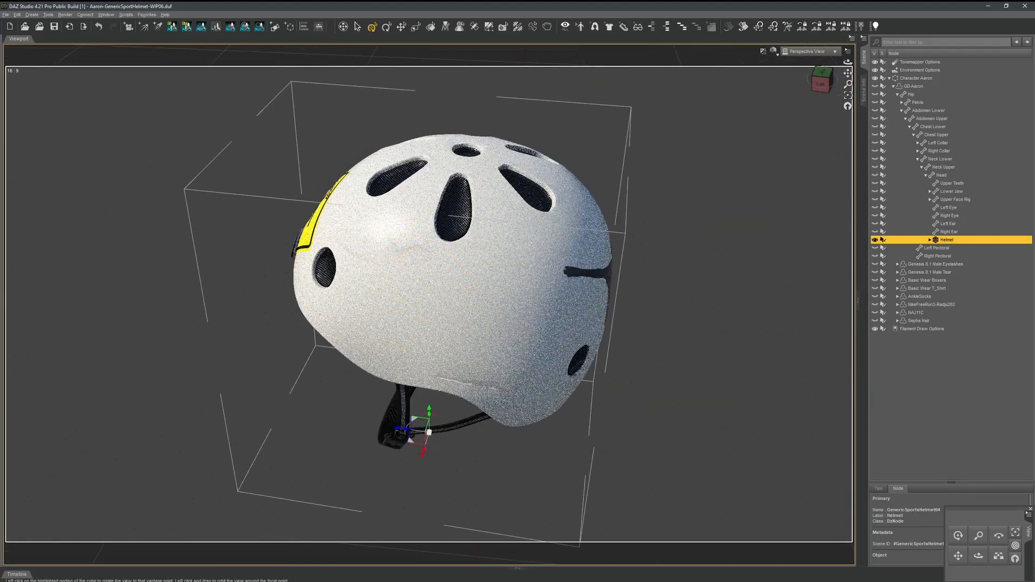
drag(822, 81, 655, 80)
drag(102, 440, 167, 428)
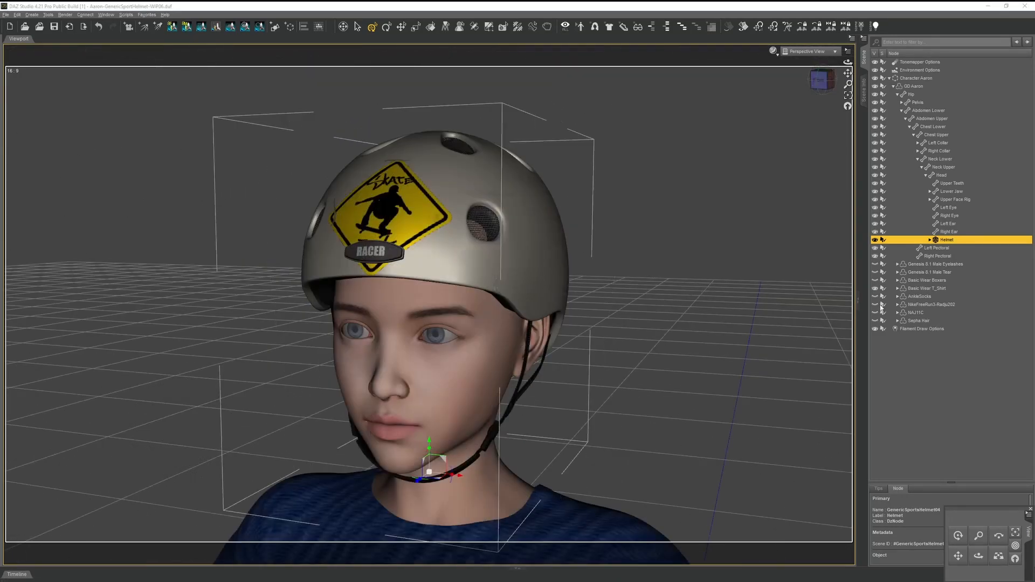
click(875, 321)
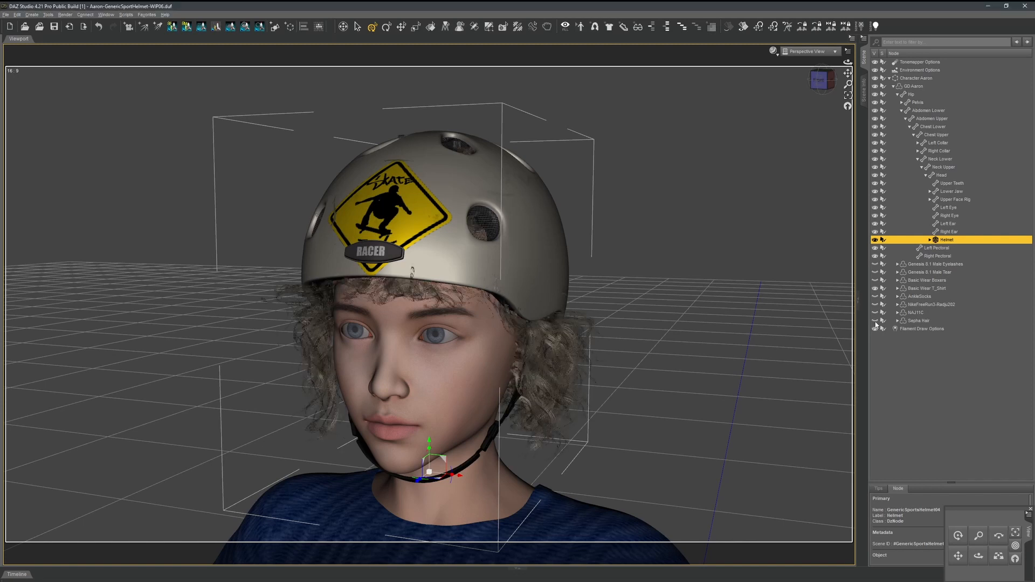
mouse_move(820, 81)
mouse_down()
mouse_move(894, 75)
mouse_move(825, 97)
mouse_move(822, 81)
mouse_up()
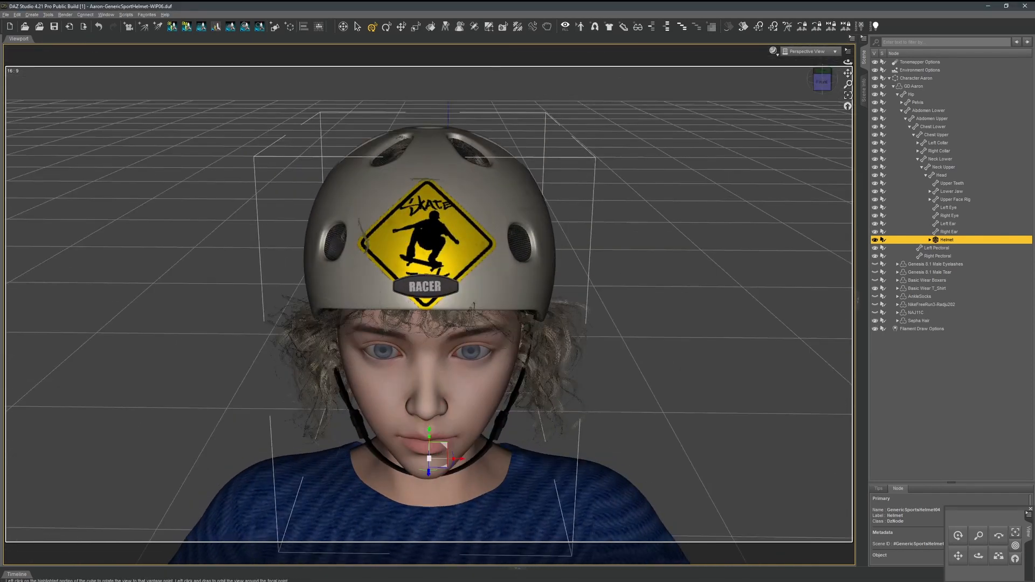